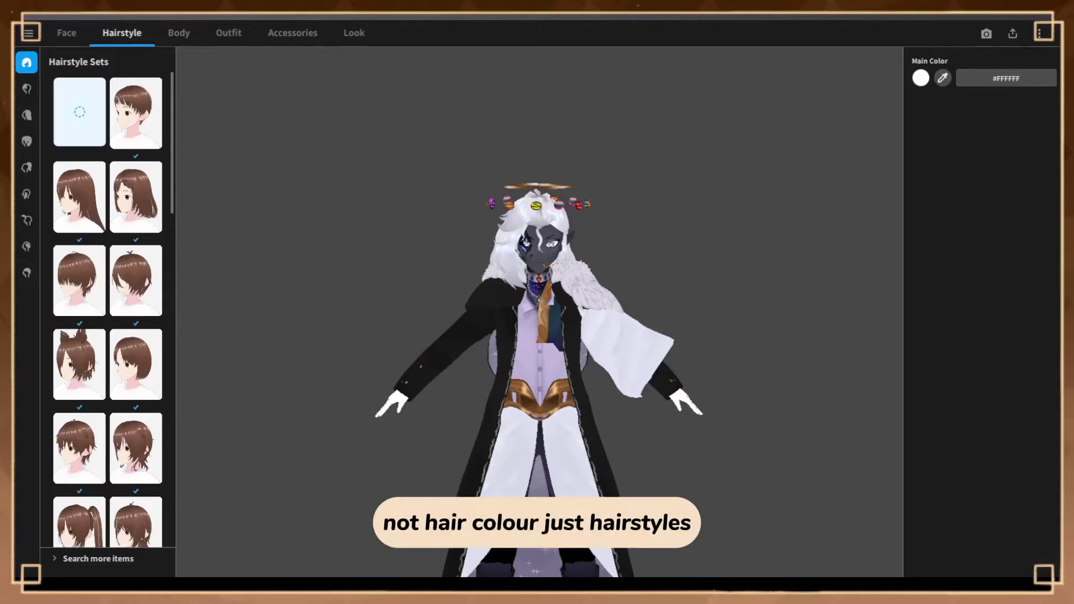
Check the outfit's top texture by hiding the first Long Coat (High Neck) layer and showing it again
click(228, 32)
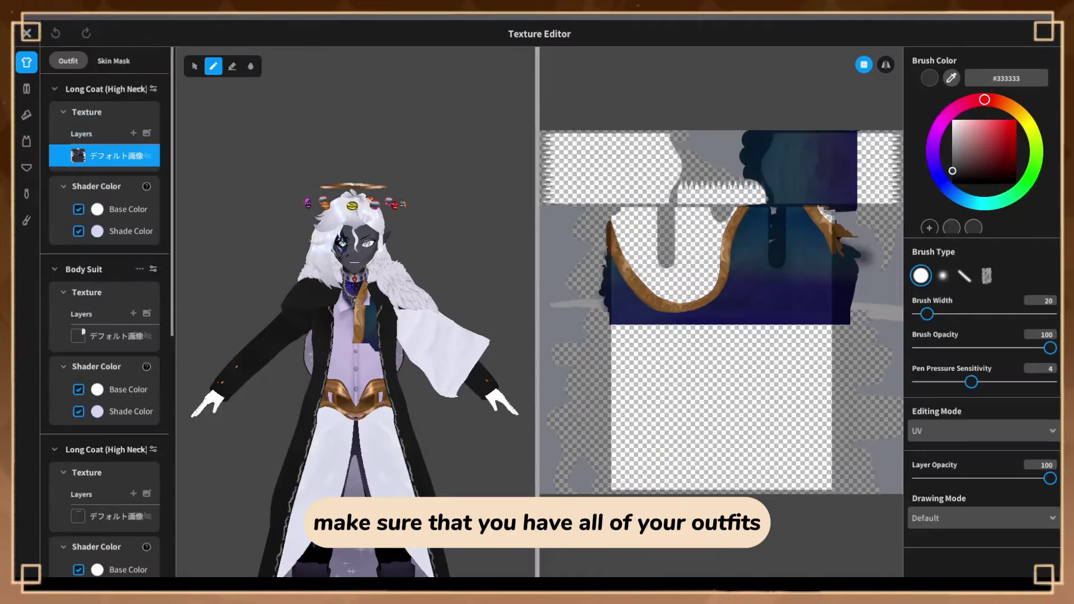
scroll(106, 185, down, 1)
click(148, 102)
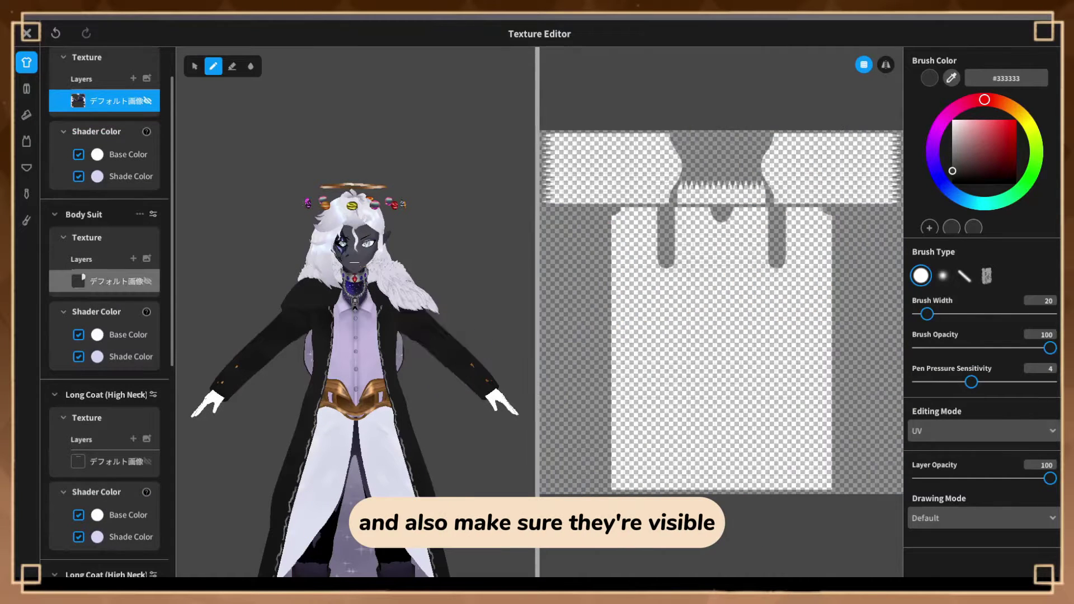
click(148, 101)
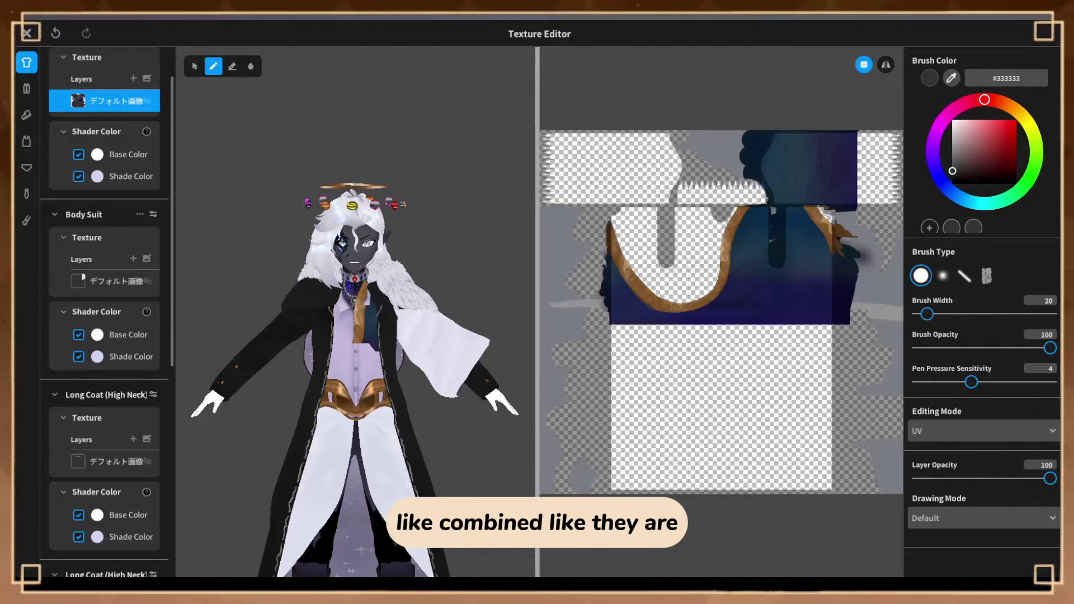
right_click(116, 102)
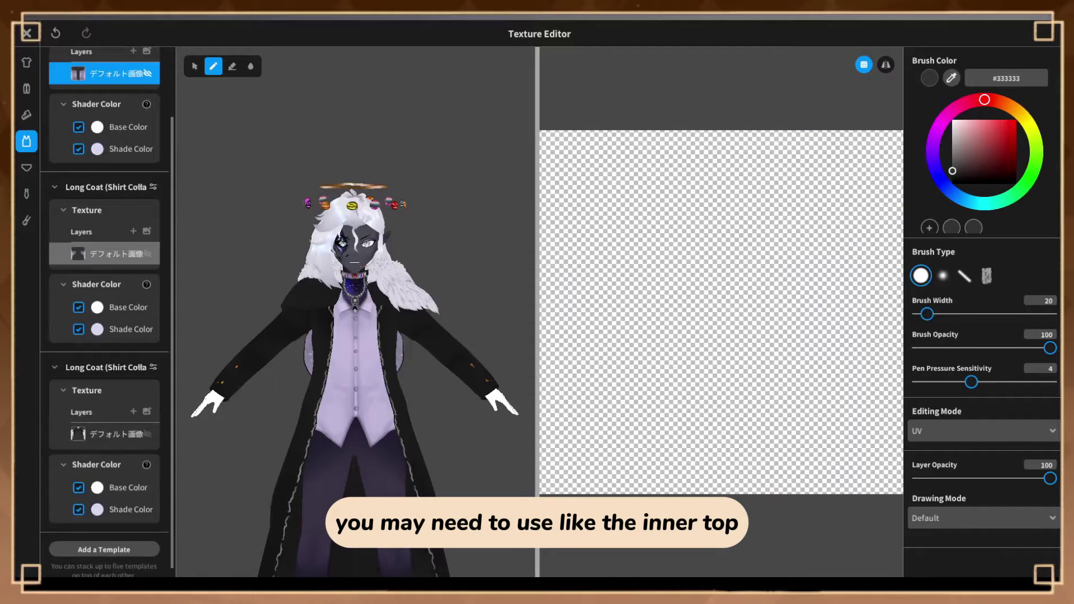
Hide the default texture layers of the last two Long Coat (Shirt Collar) templates on the inner top
click(147, 254)
scroll(148, 336, down, 1)
click(147, 424)
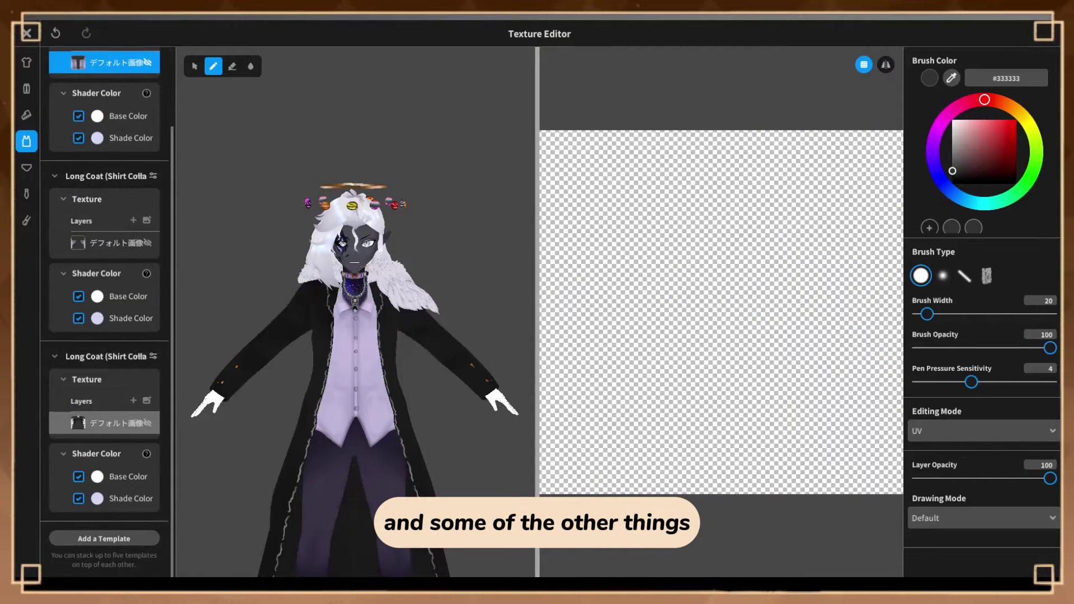
scroll(356, 313, down, 1)
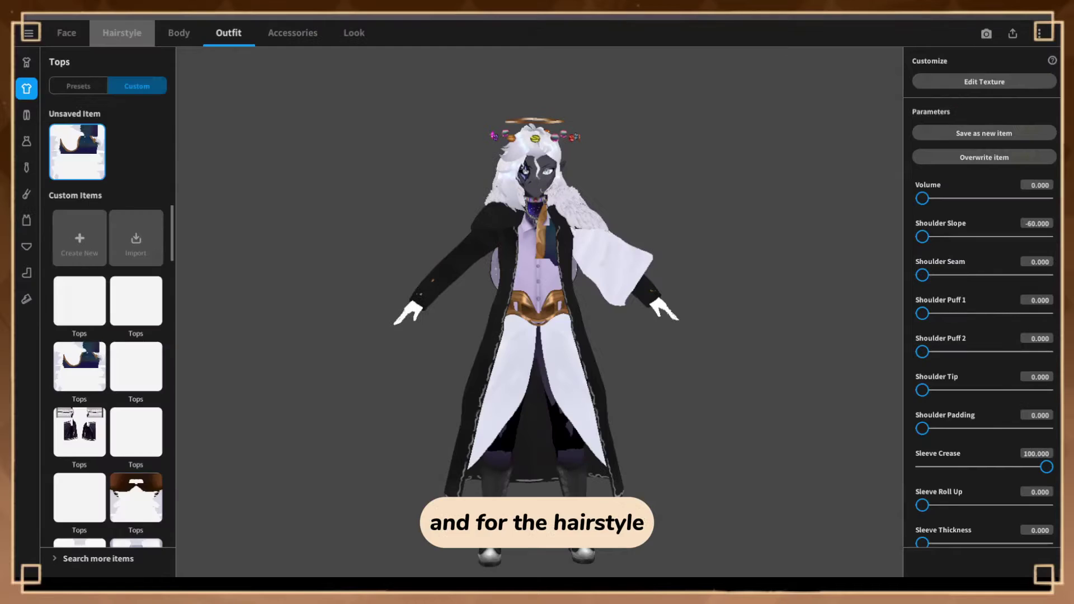
Open the custom Back hairstyle for editing and display the hair groups of the Extensions
click(122, 33)
click(26, 114)
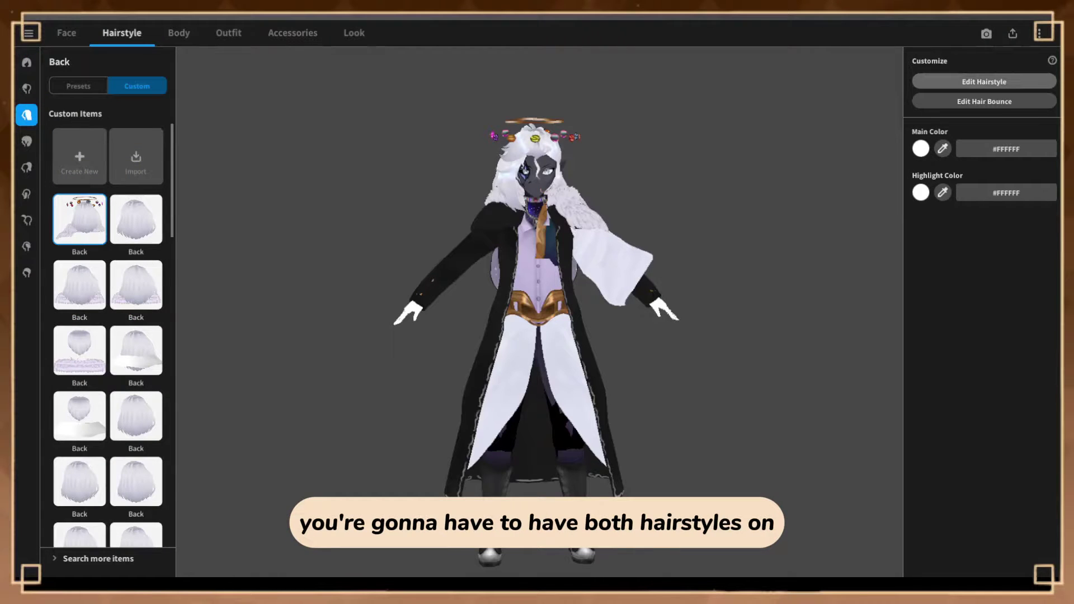
click(984, 82)
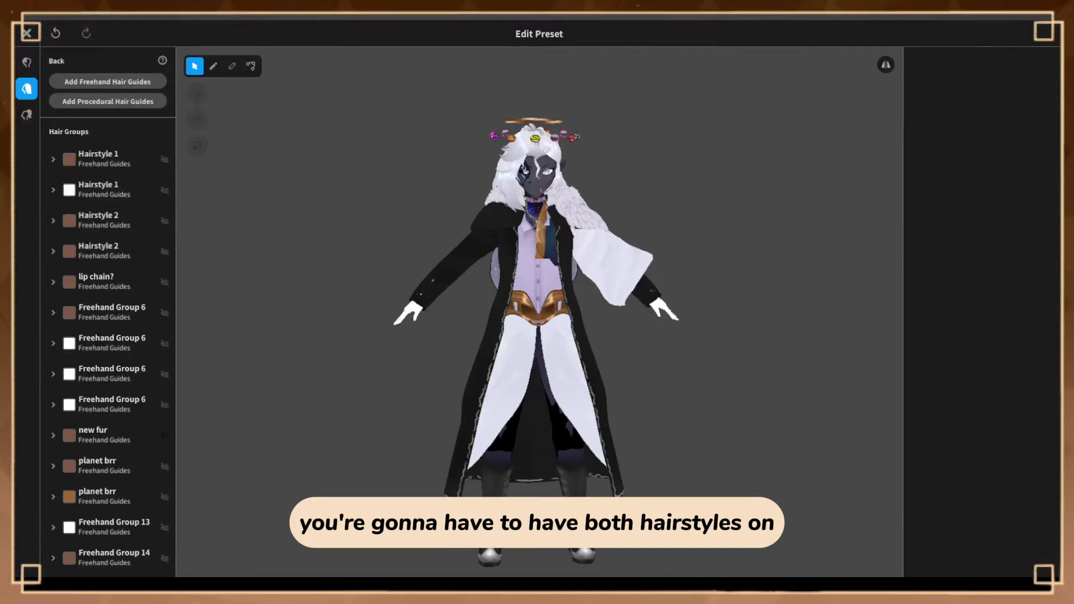
click(27, 115)
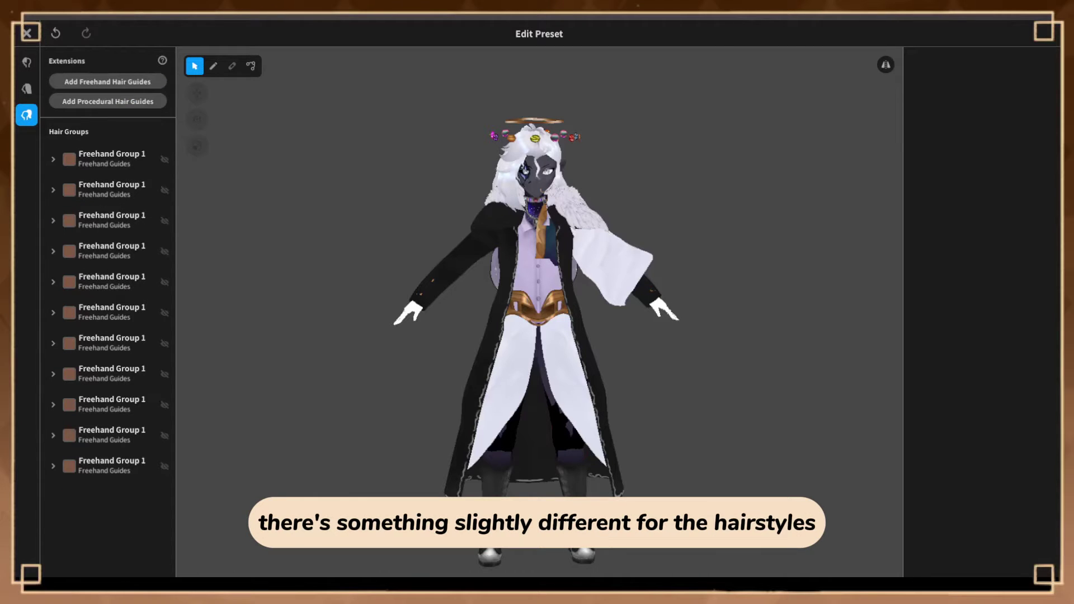
Assign the HS 1 HIGHLIT material to the first freehand hair group in the Extensions
scroll(537, 252, up, 3)
middle_drag(532, 184, 506, 305)
scroll(506, 305, up, 5)
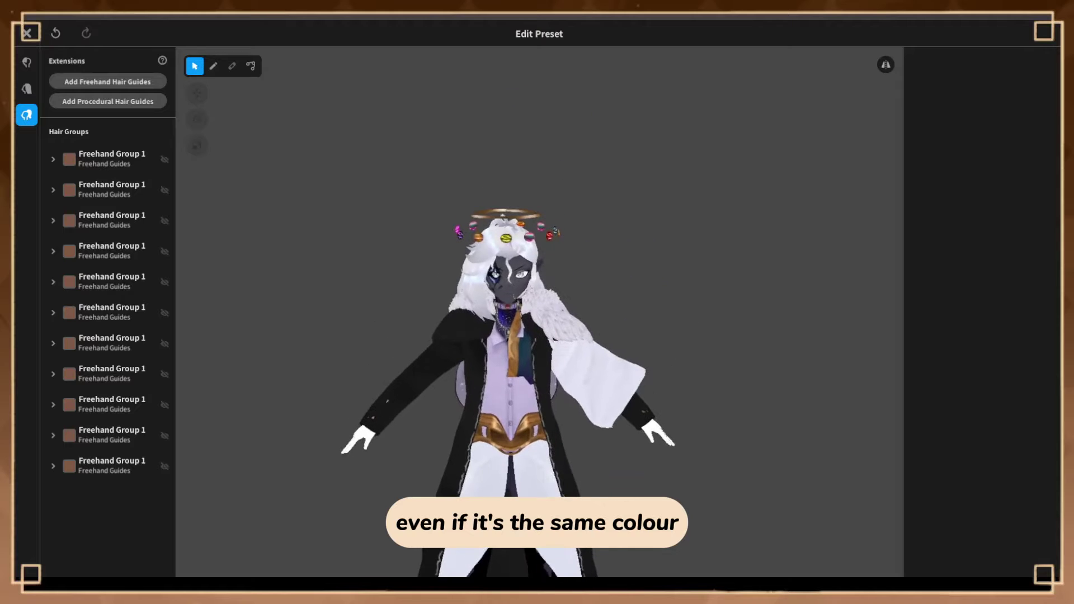
scroll(504, 313, up, 3)
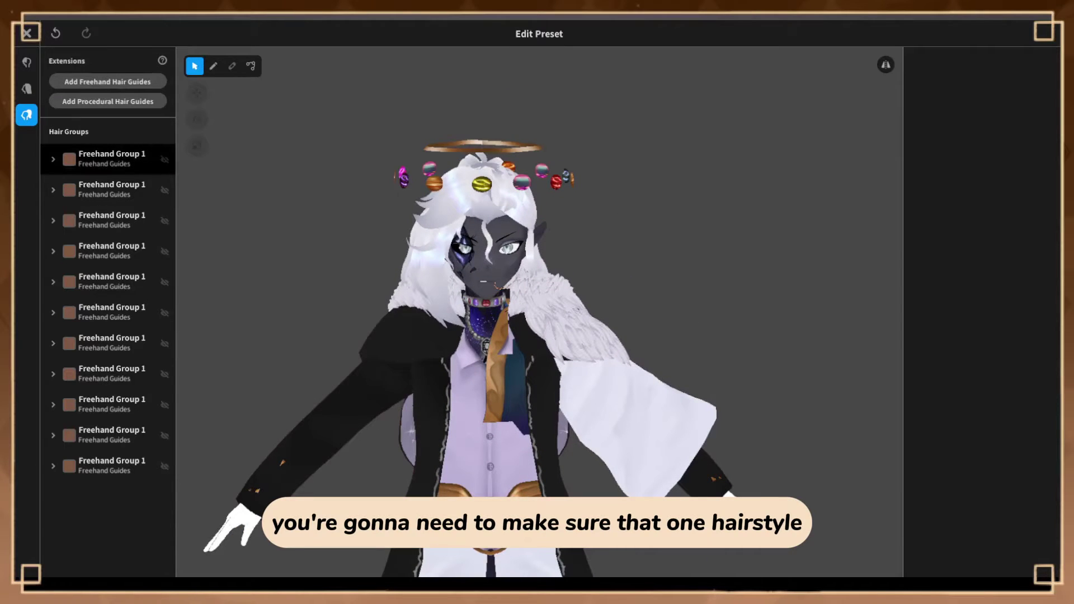
click(108, 160)
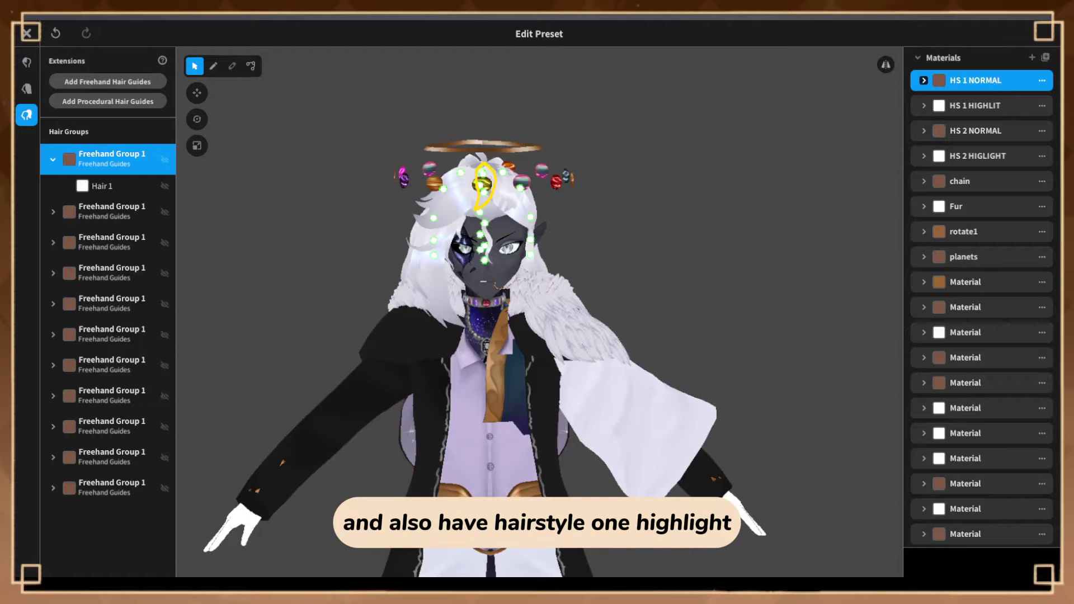
click(982, 105)
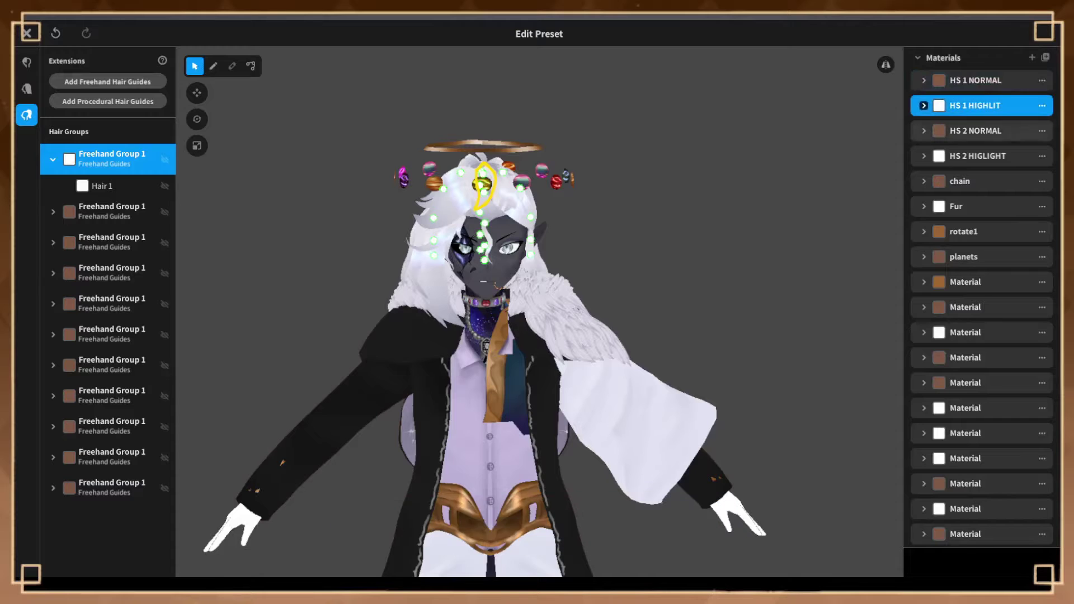
scroll(540, 312, up, 2)
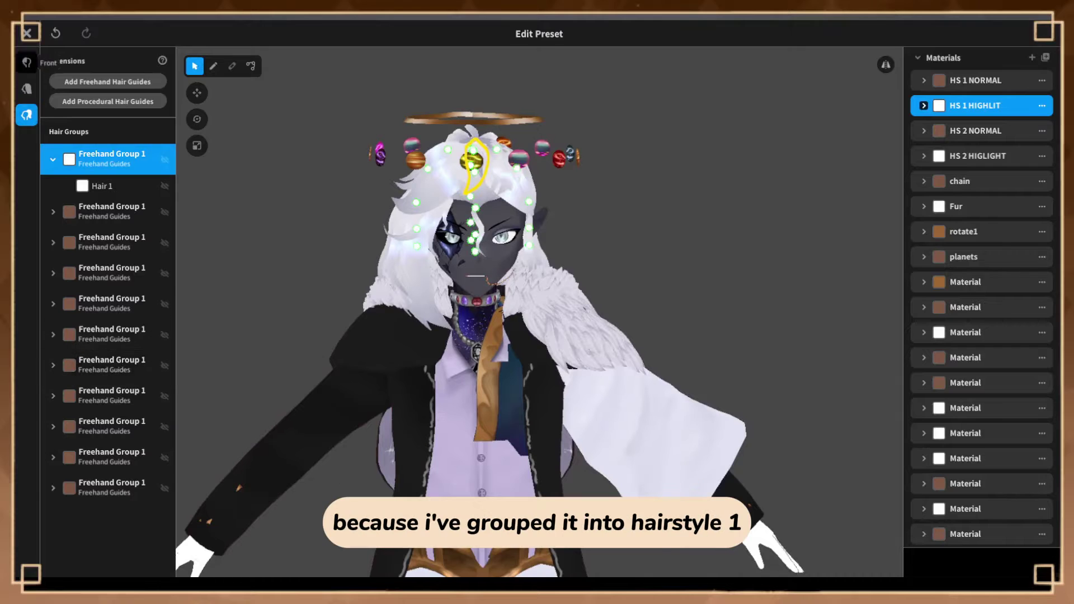
Hide the Hairstyle 2 groups in the front and back hair so that only Hairstyle 1 remains
click(27, 62)
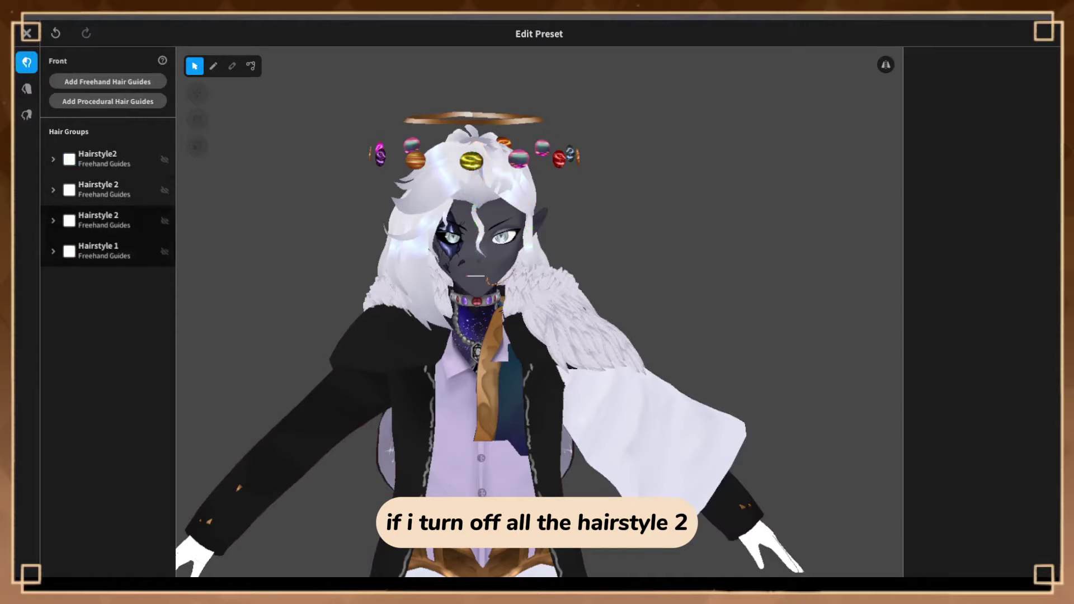
click(164, 221)
click(165, 190)
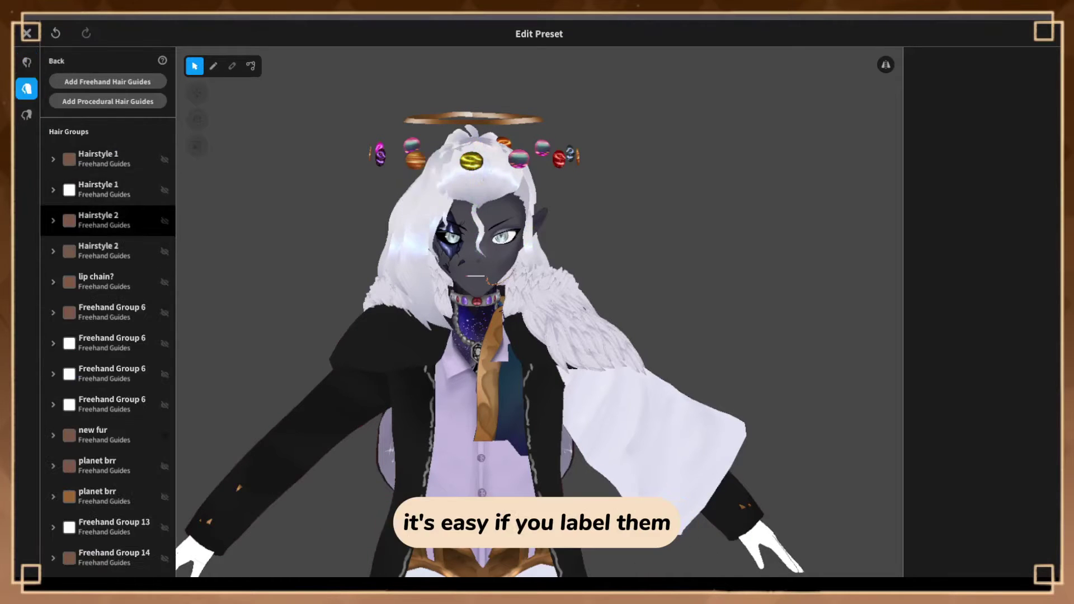
click(165, 220)
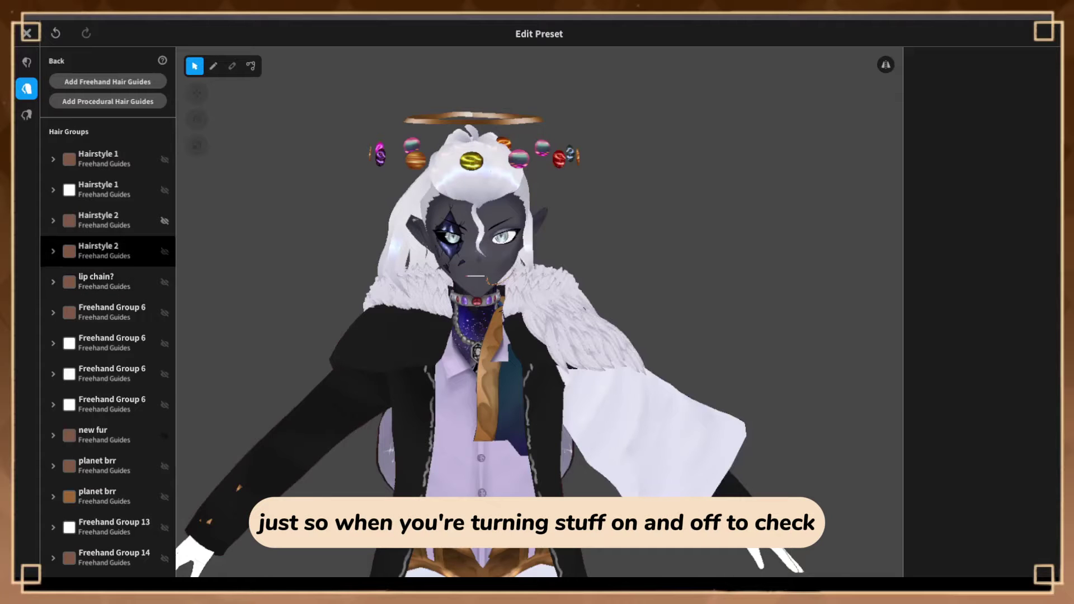
click(165, 251)
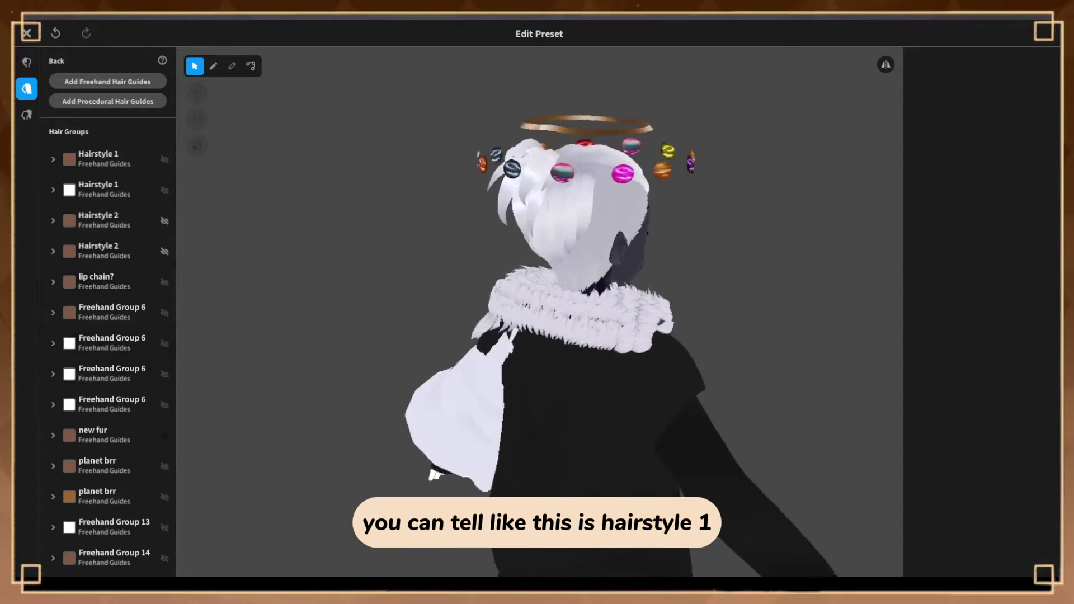
right_drag(425, 314, 671, 302)
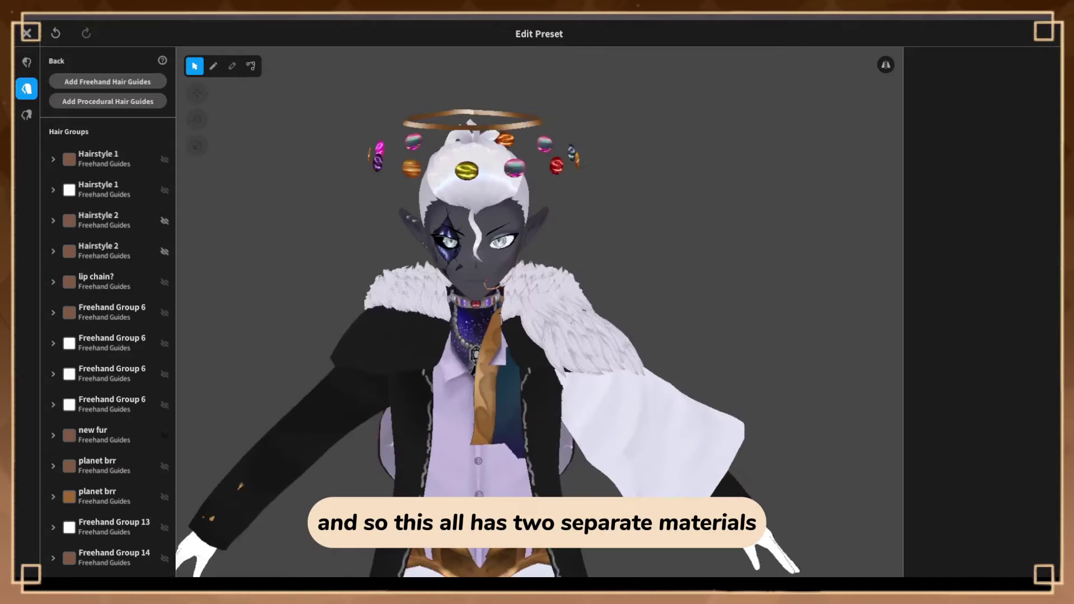
Check which materials the back Hairstyle 1 and Hairstyle 2 groups use, and turn Hairstyle 2's visibility back on
click(475, 187)
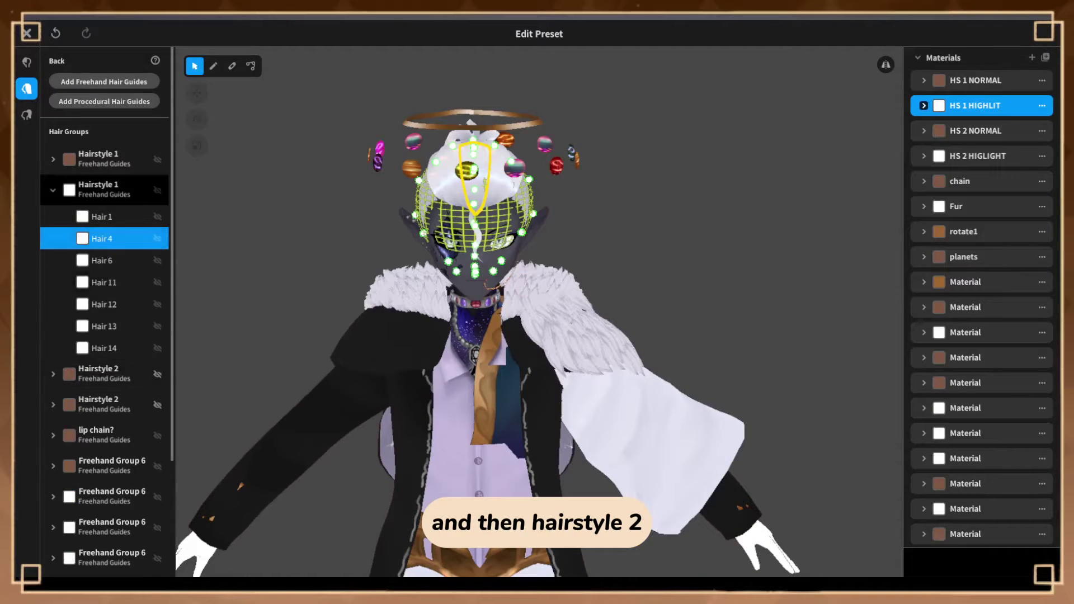
click(53, 190)
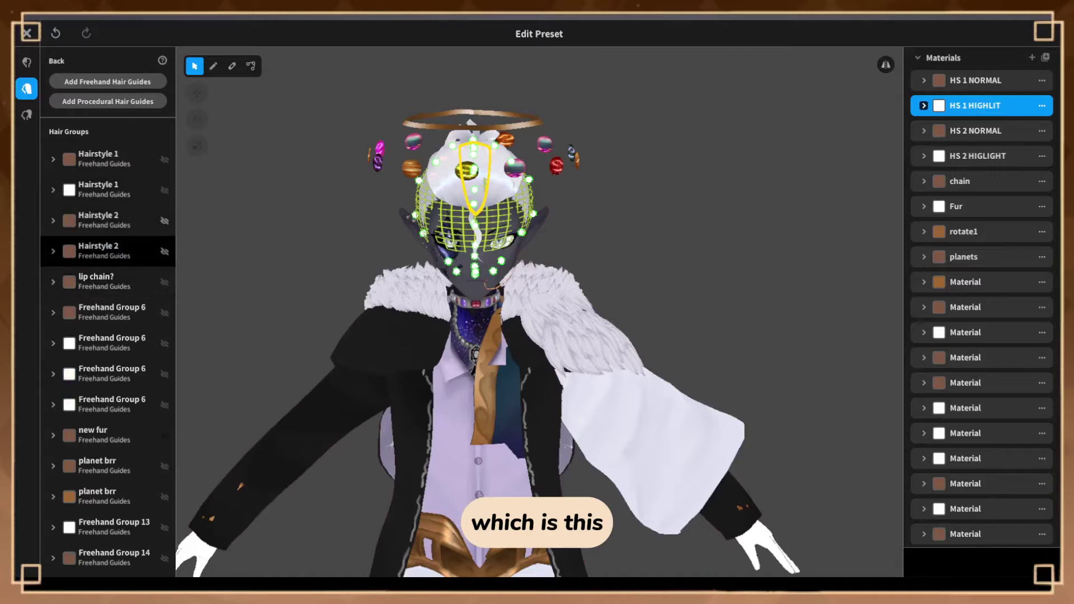
click(101, 251)
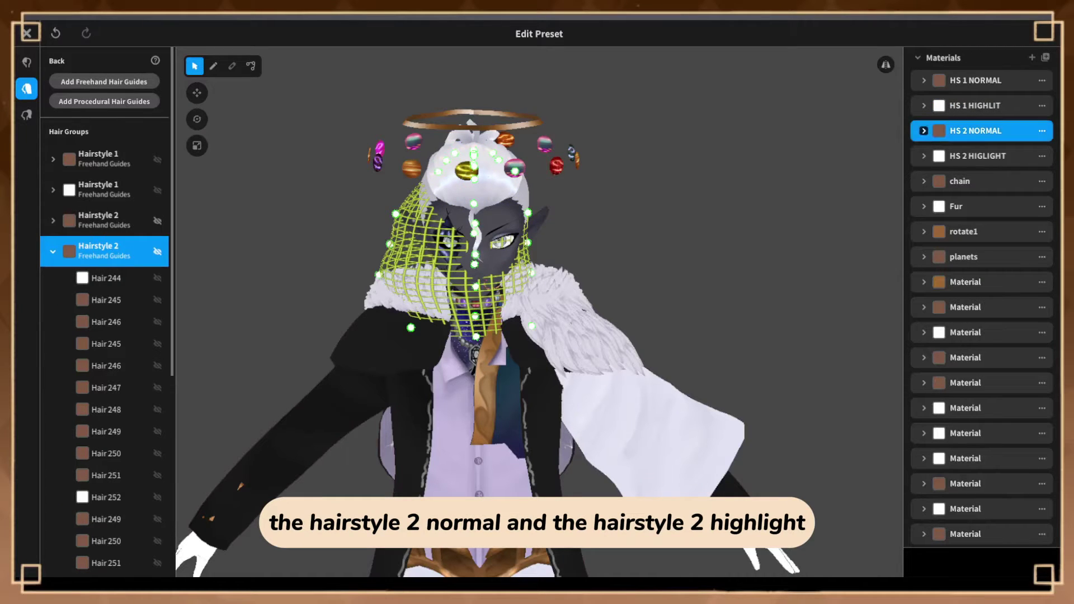
click(157, 251)
click(27, 62)
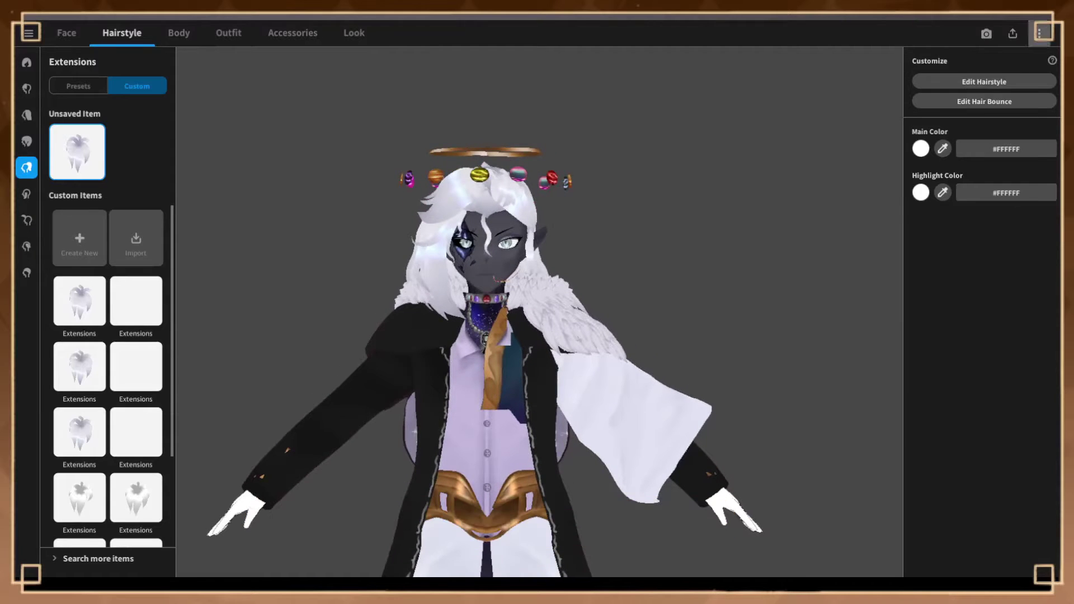
Open the VRM export settings for the model and expand the Reduce Materials options
click(1039, 34)
click(971, 269)
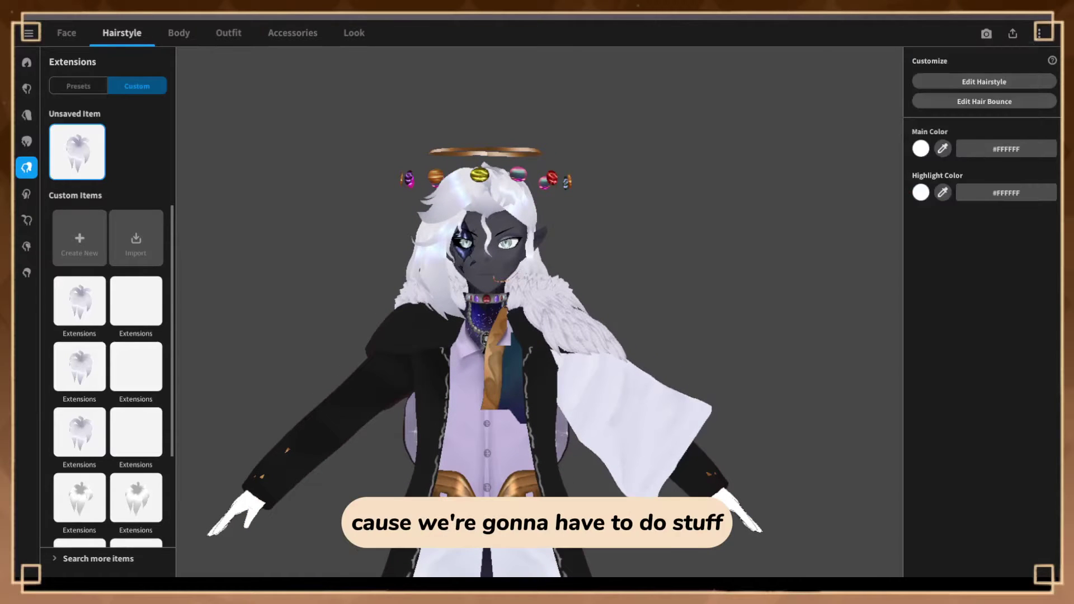
click(1013, 34)
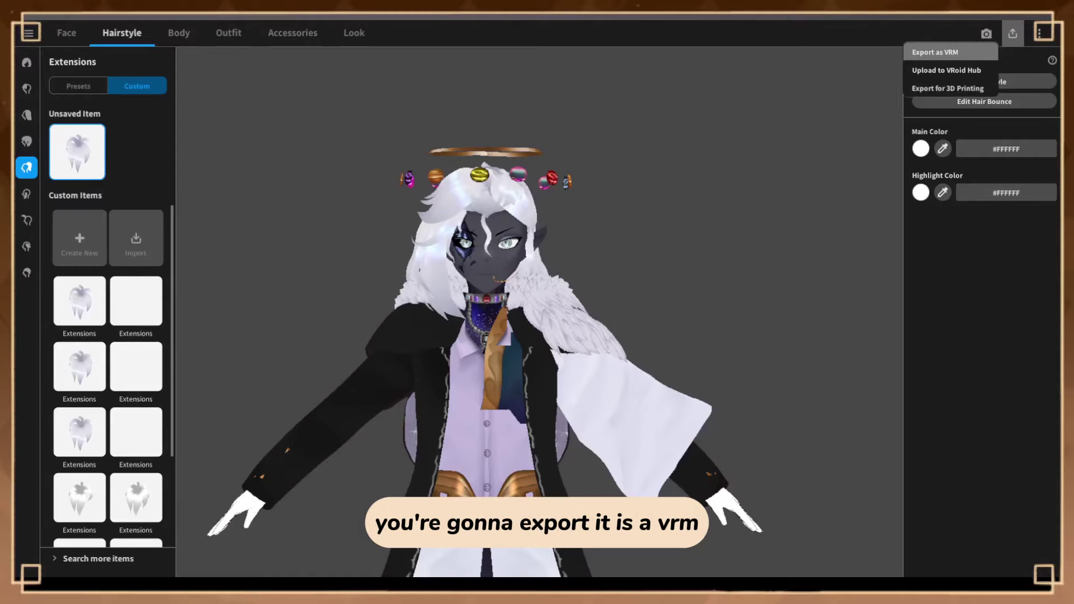
click(935, 52)
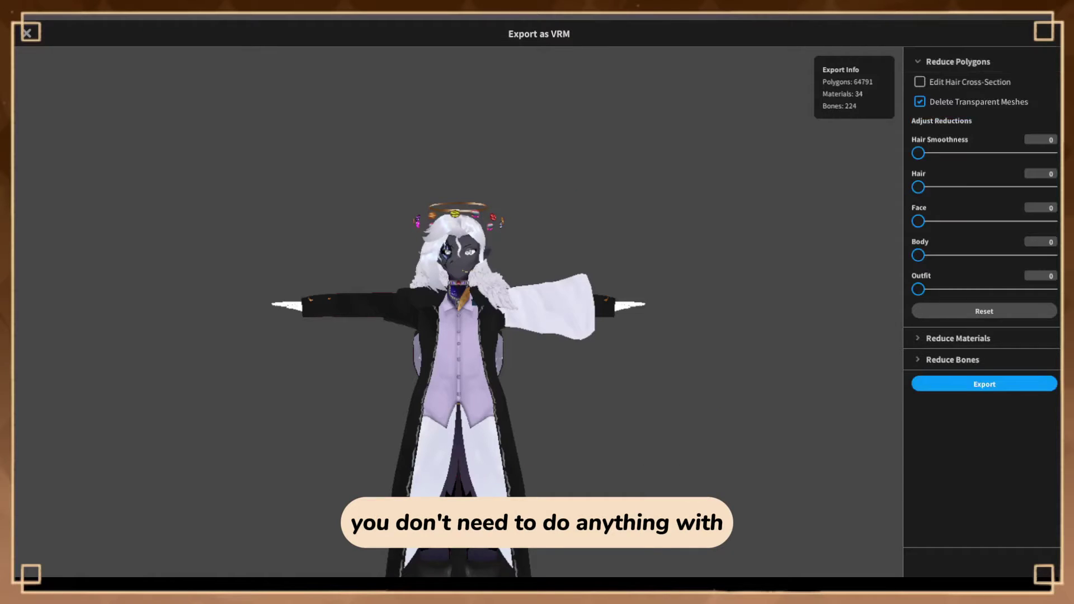
click(958, 338)
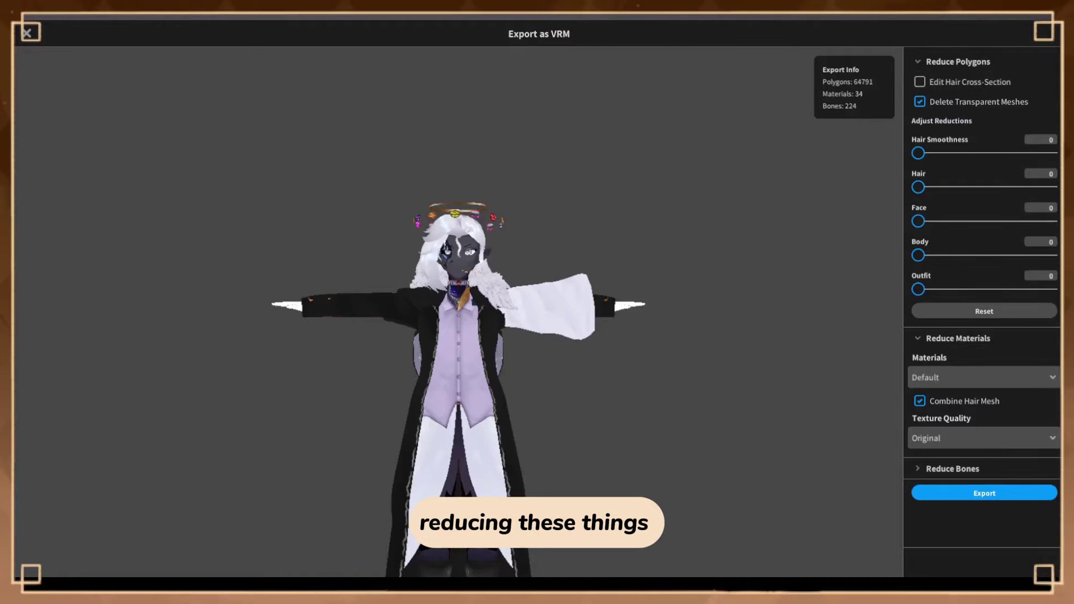
mouse_move(459, 325)
right_down()
mouse_move(549, 363)
mouse_move(638, 381)
mouse_move(447, 324)
right_up()
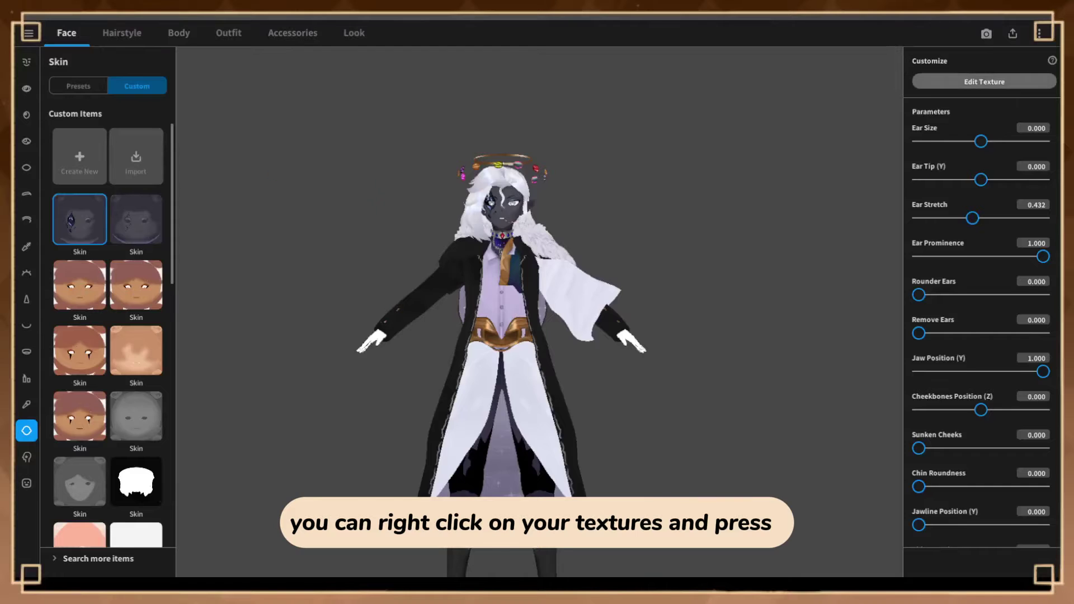
Open the face skin's texture for editing and bring up the options of its texture layer
click(984, 82)
right_click(124, 130)
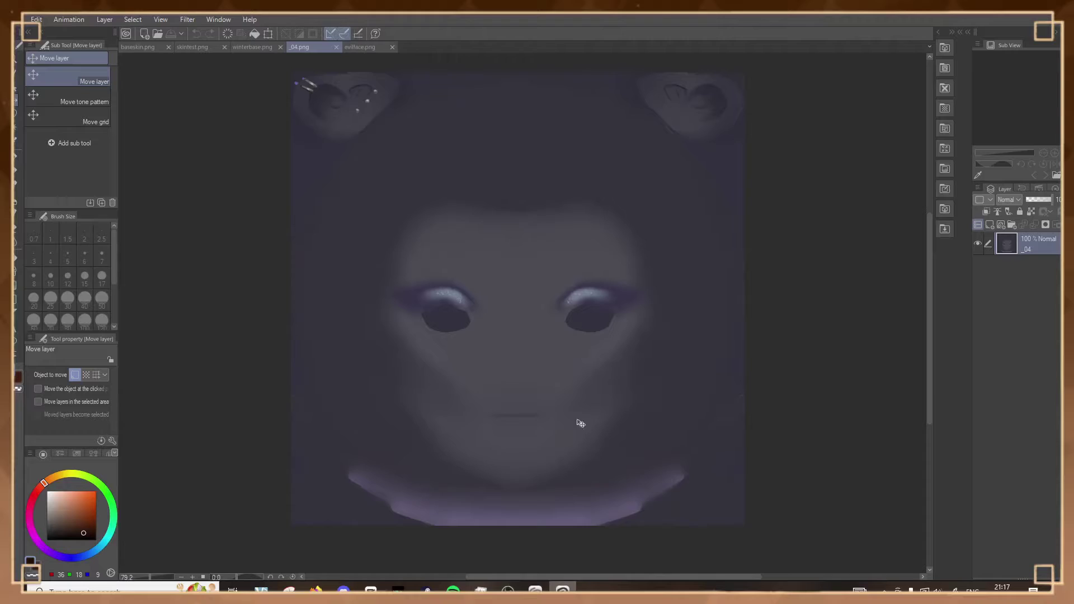
Switch to Clip Studio Paint and compare the evilface.png face texture with the _04.png one
click(366, 48)
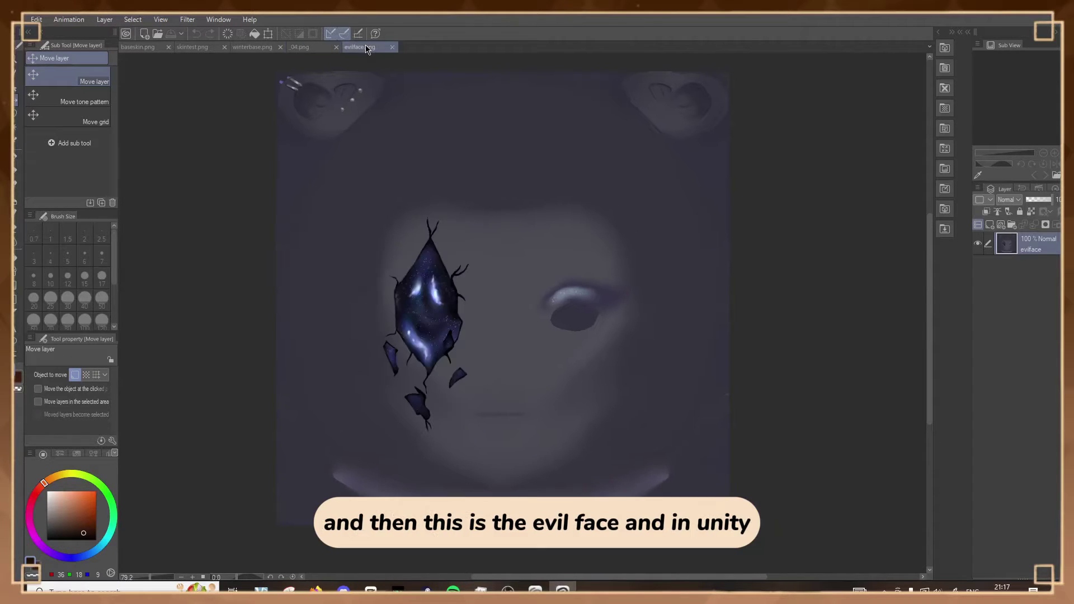
click(292, 48)
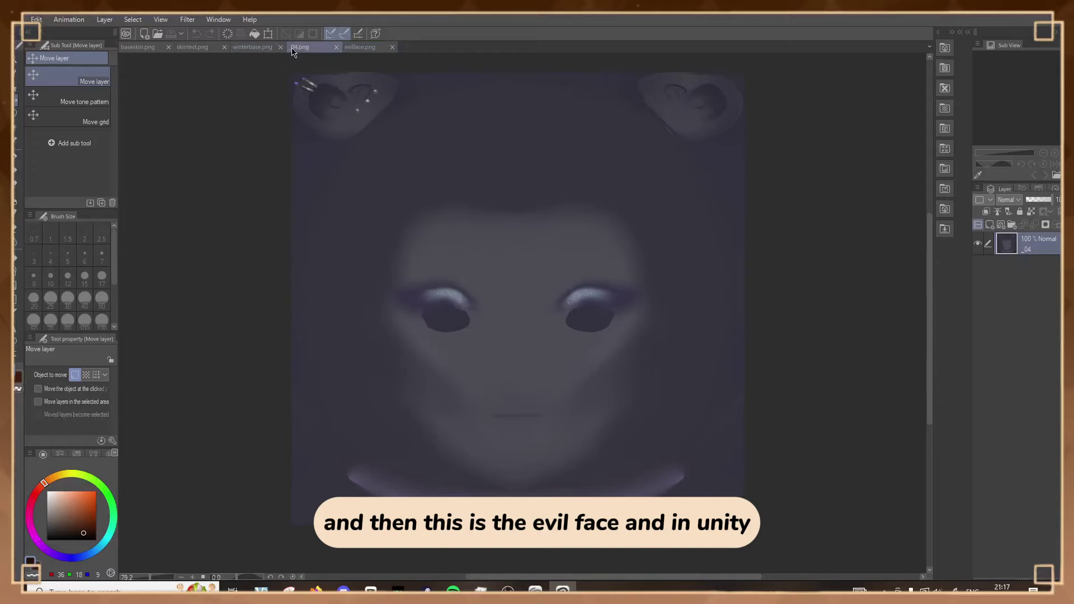
scroll(400, 362, down, 2)
scroll(629, 337, up, 1)
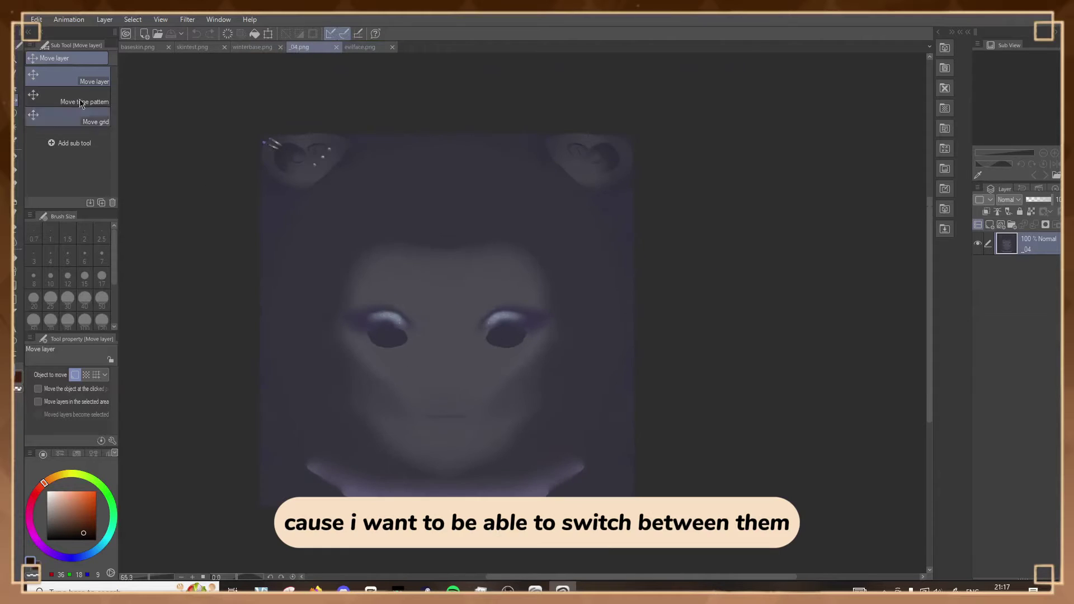
Widen the _04.png canvas to 2048 px and move the face texture flush against its left edge
click(15, 24)
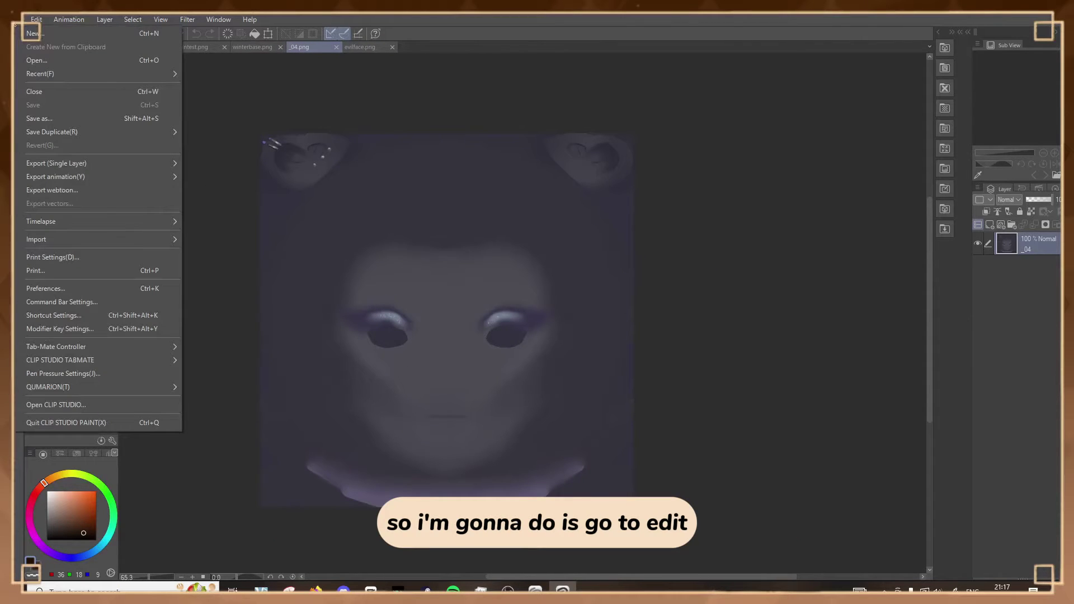
mouse_move(36, 20)
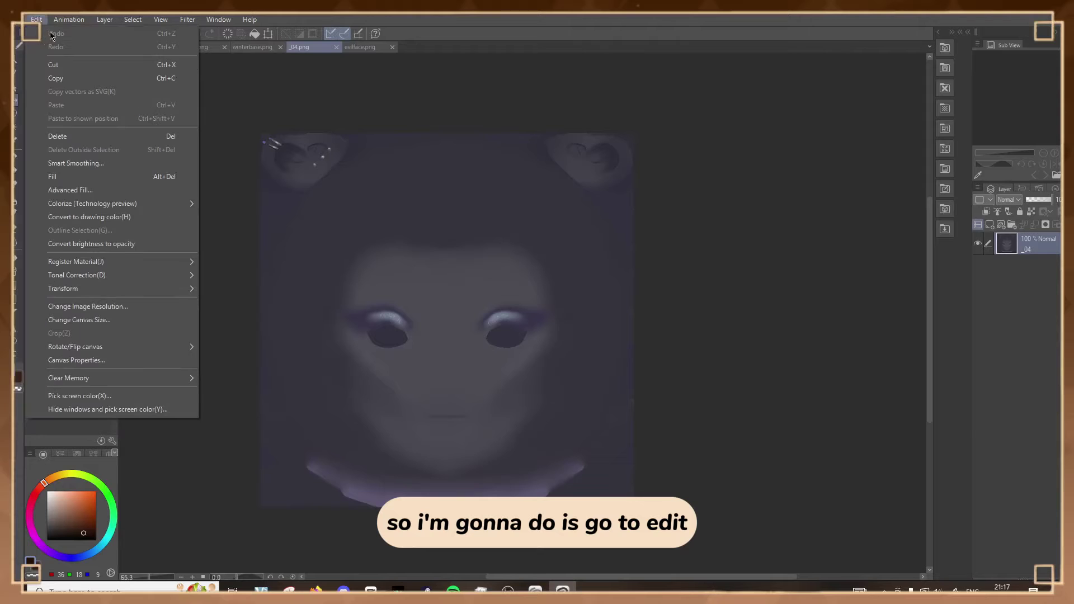
click(106, 320)
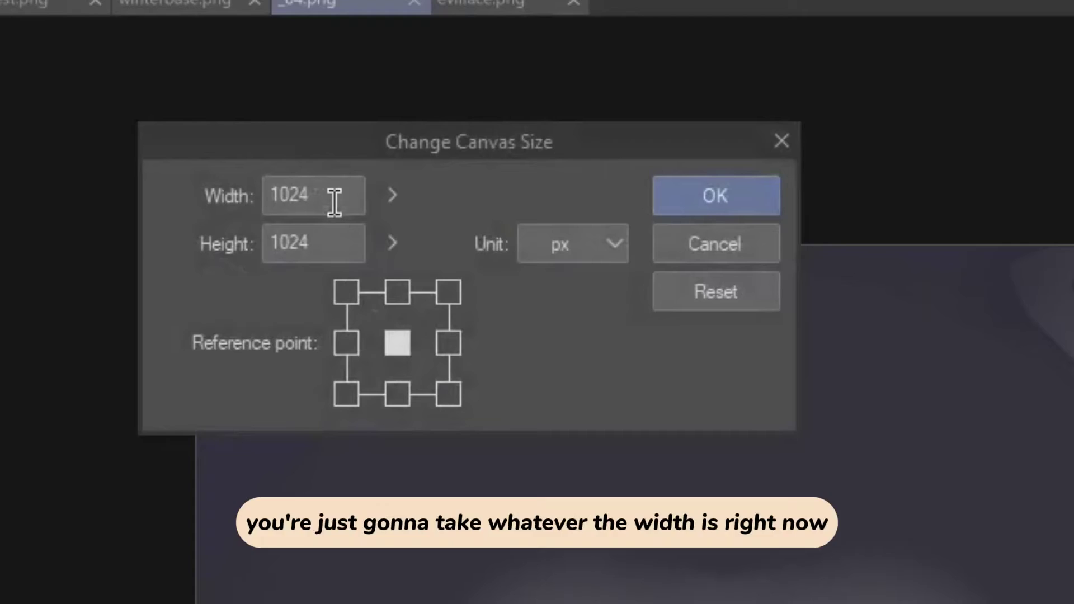
double_click(307, 117)
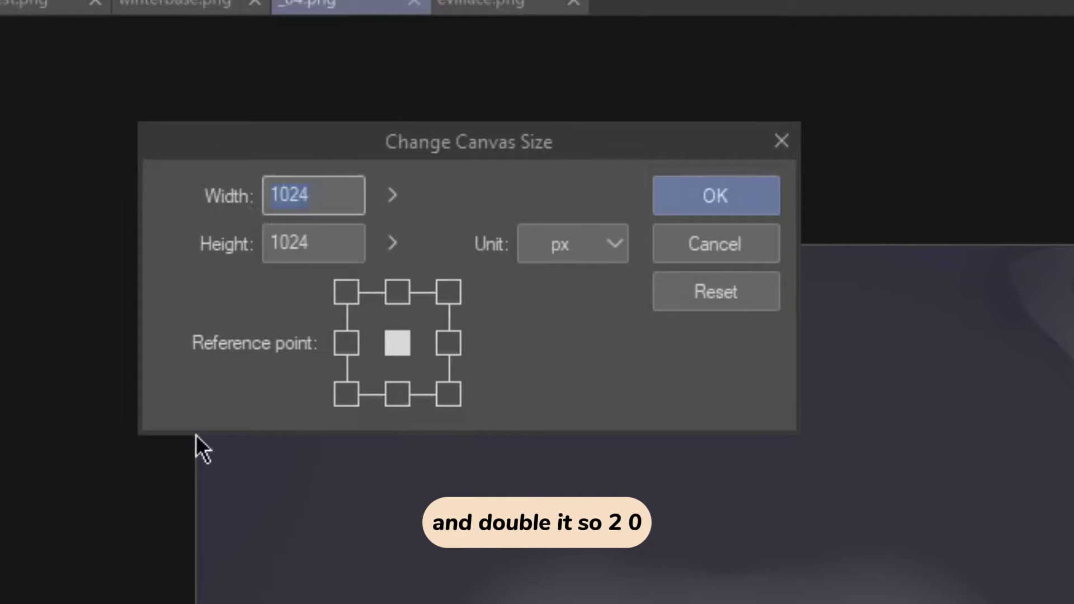
text(2048)
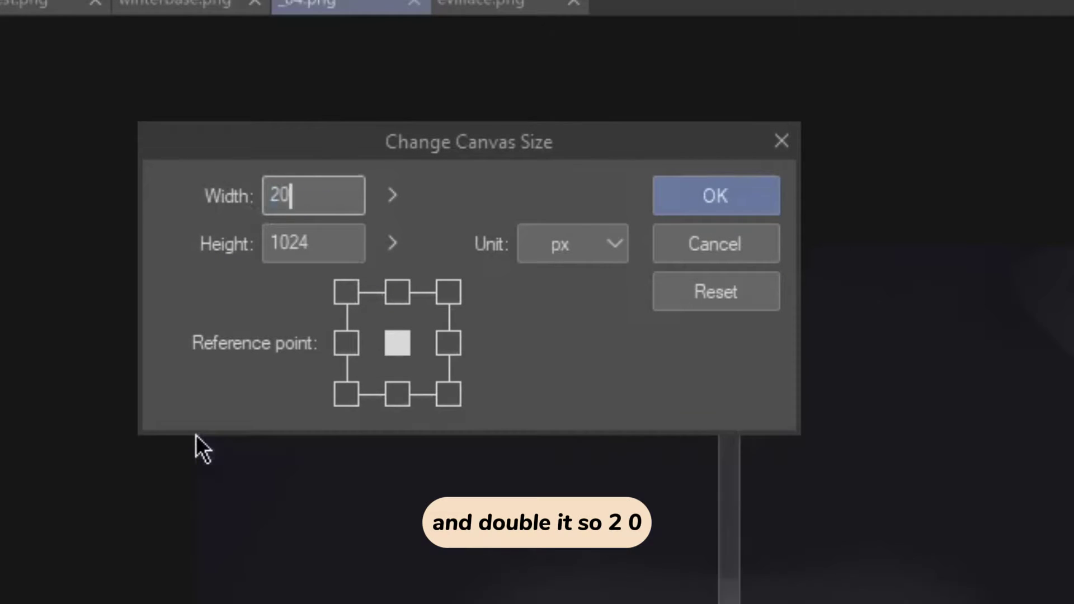
click(717, 196)
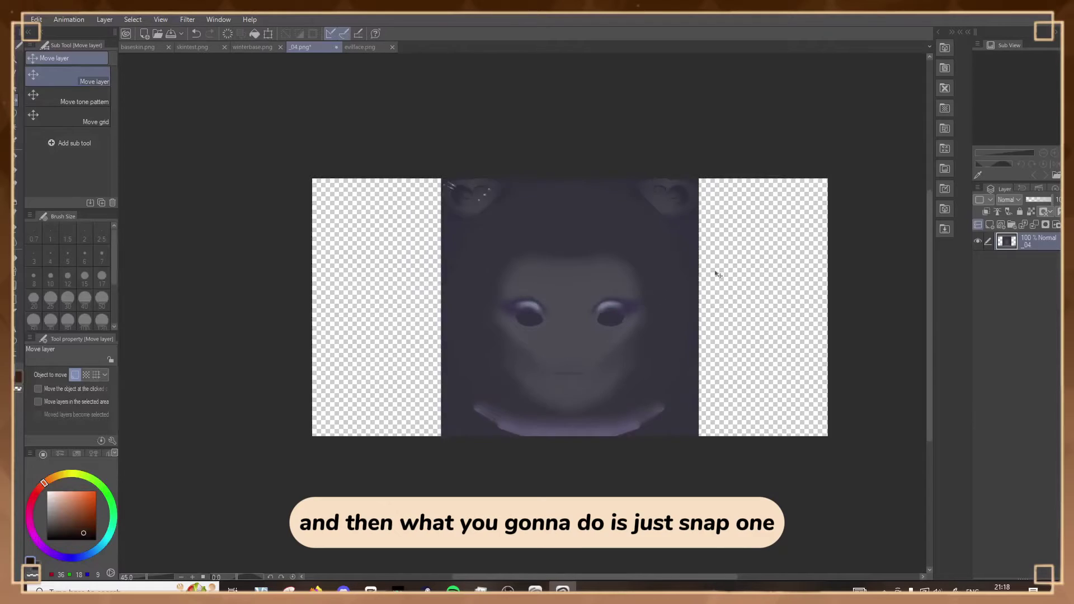
scroll(752, 284, up, 2)
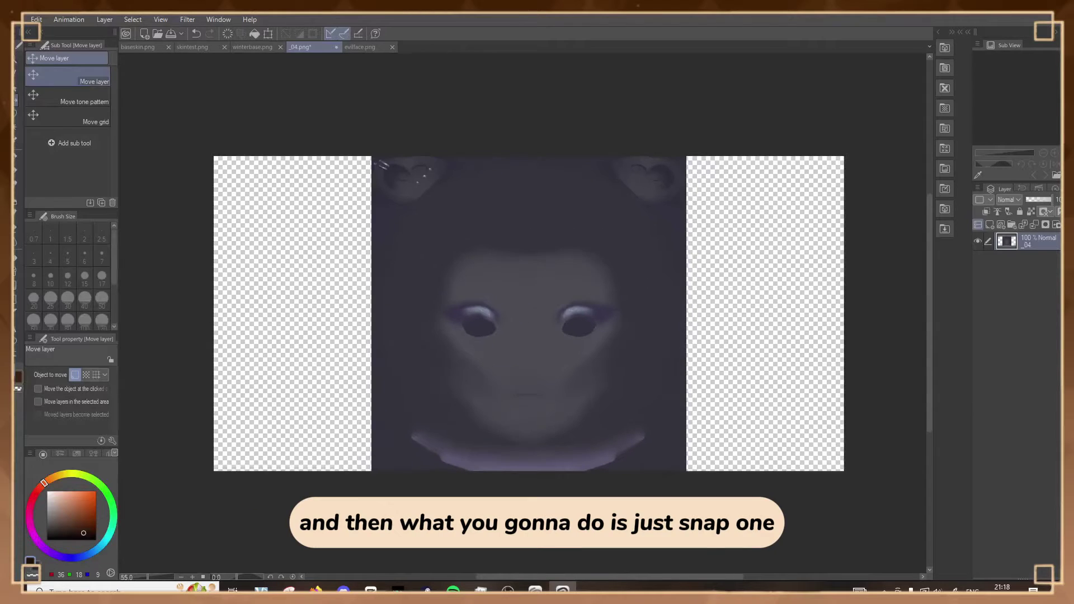
drag(418, 250, 263, 253)
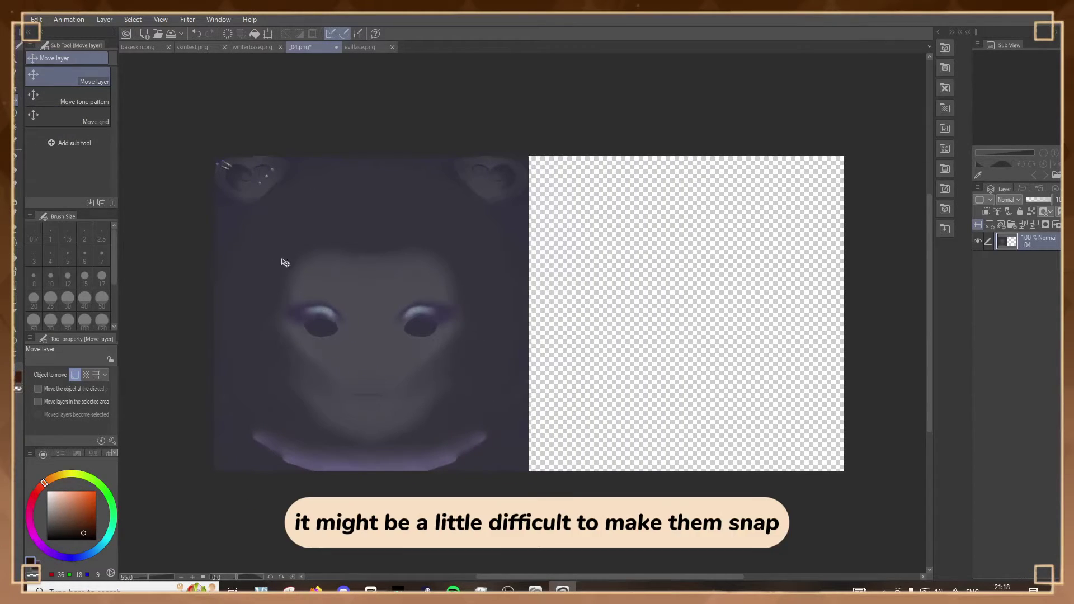
Paste the evilface.png texture into the right half of _04.png and shift the _04 layer right to close the seam
click(368, 49)
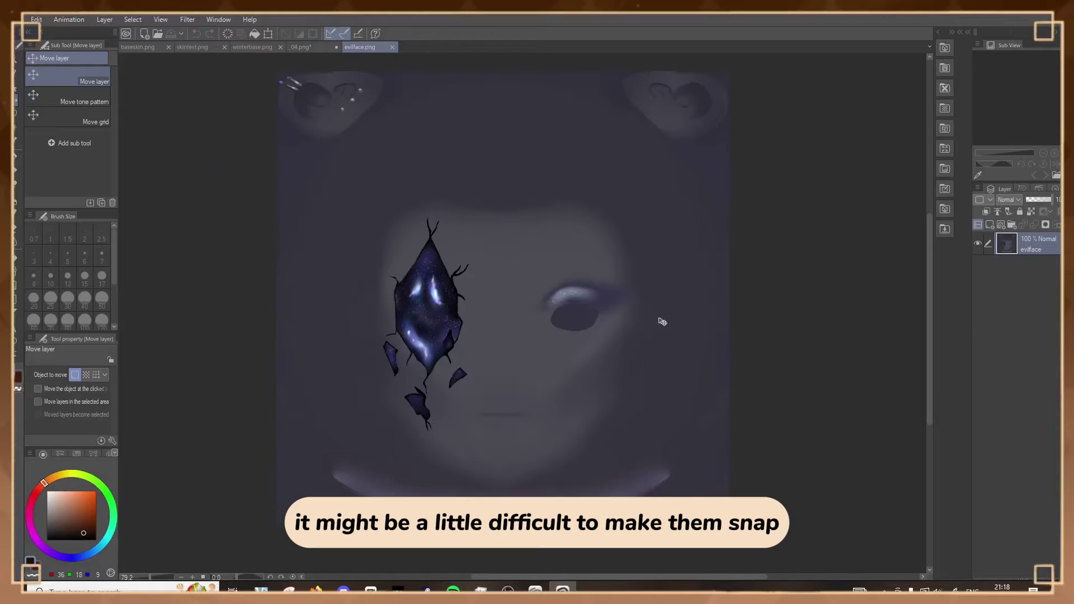
click(308, 50)
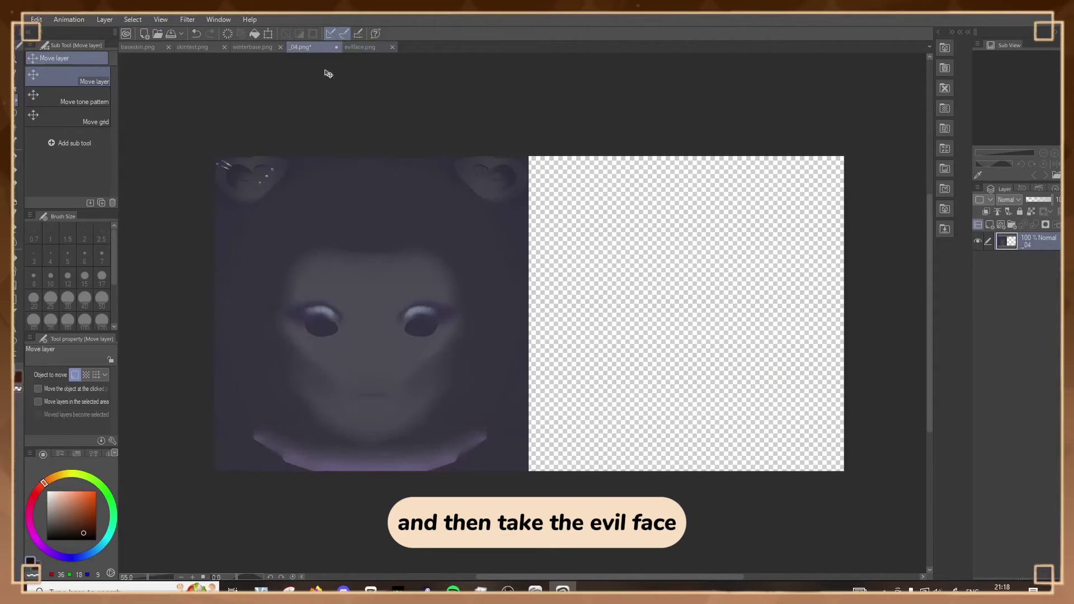
key(ctrl+v)
drag(496, 329, 812, 329)
scroll(483, 305, up, 1)
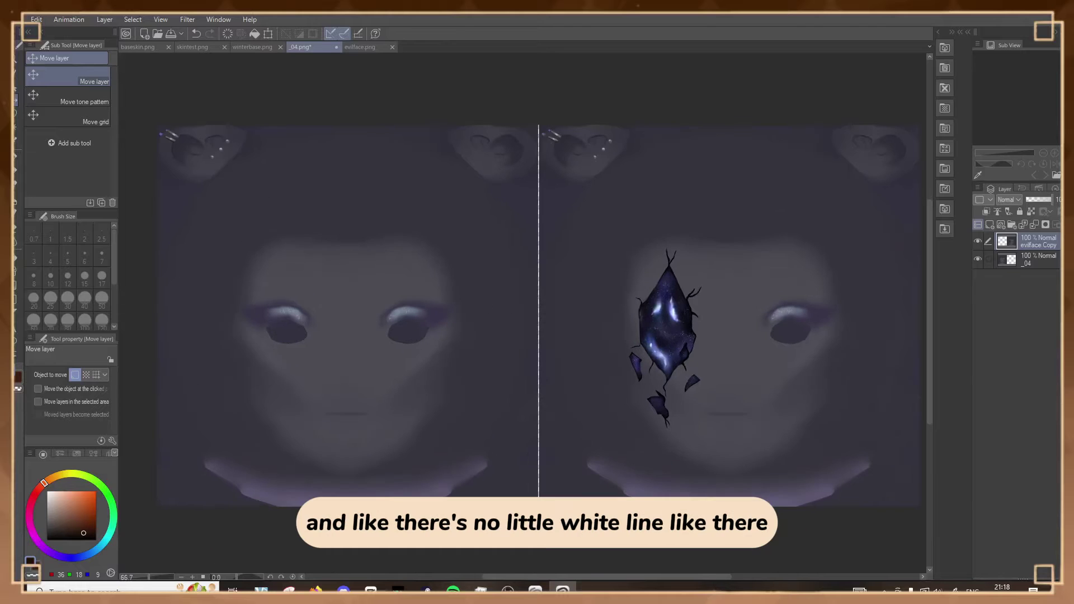
click(1016, 262)
drag(273, 336, 266, 338)
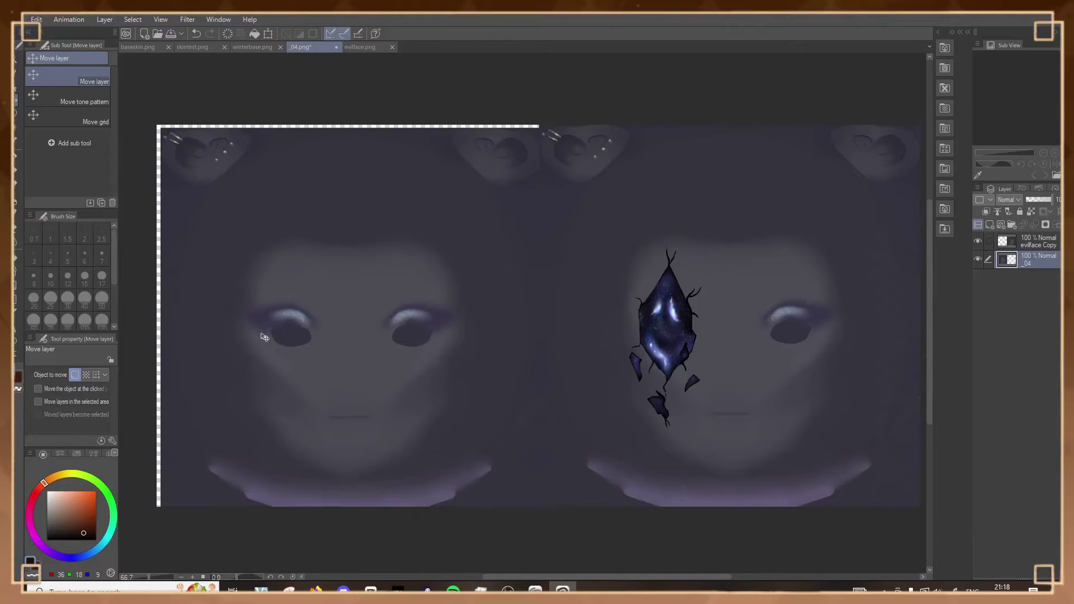
Examine the side-by-side body textures in skintest.png, checking the middle seam for gaps
click(150, 47)
click(191, 47)
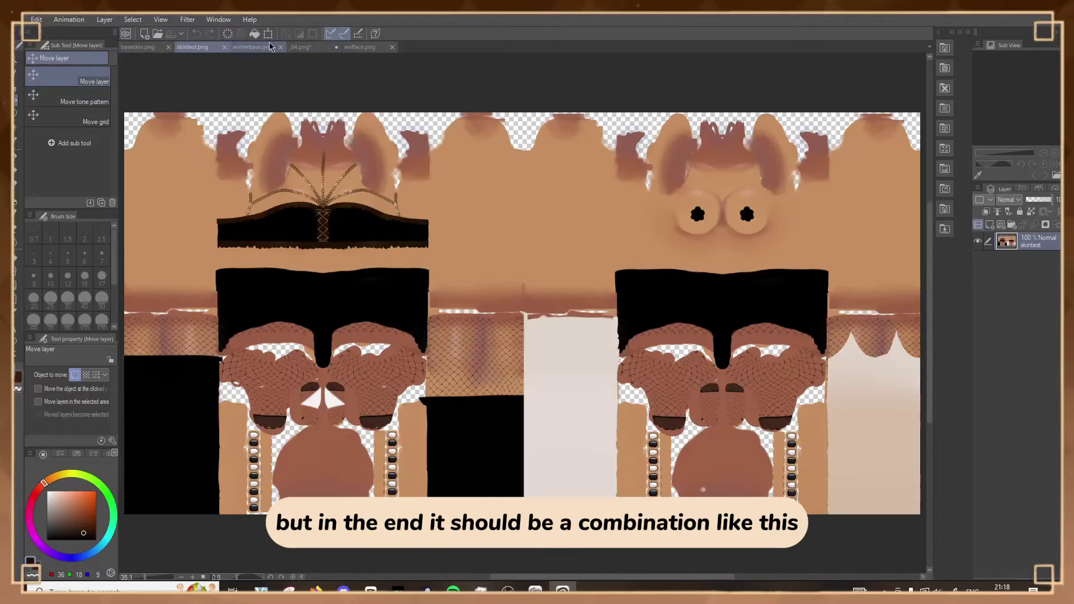
scroll(369, 282, down, 2)
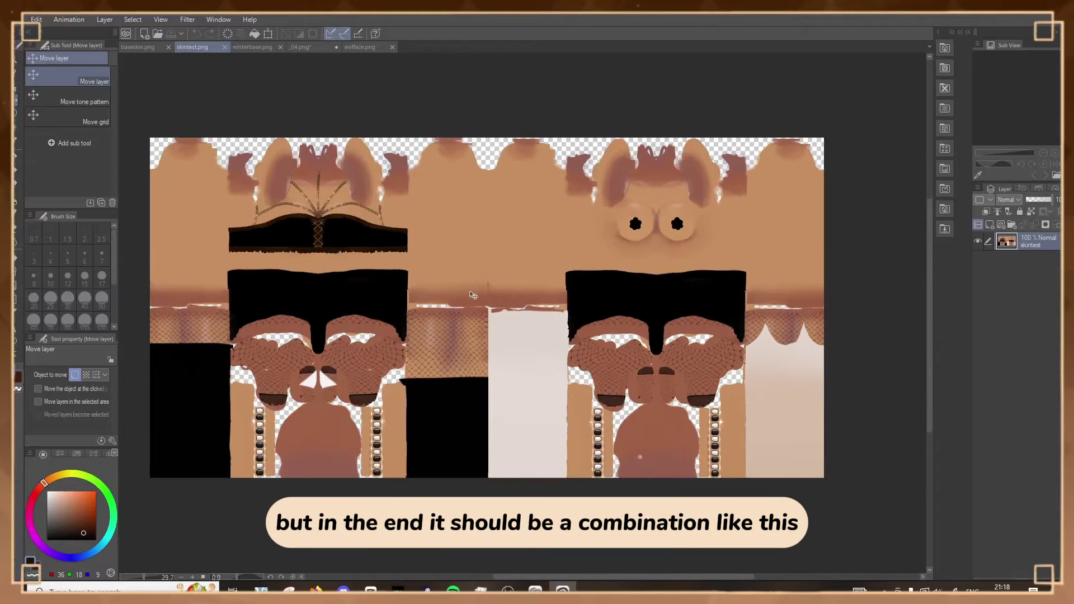
scroll(440, 344, up, 1)
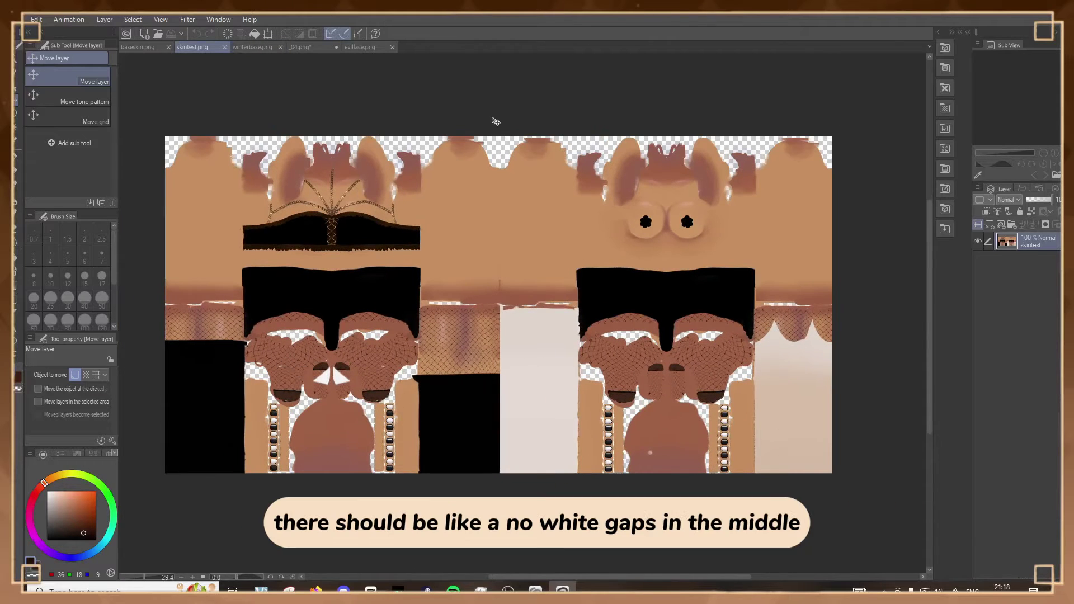
scroll(498, 302, up, 2)
scroll(504, 330, down, 4)
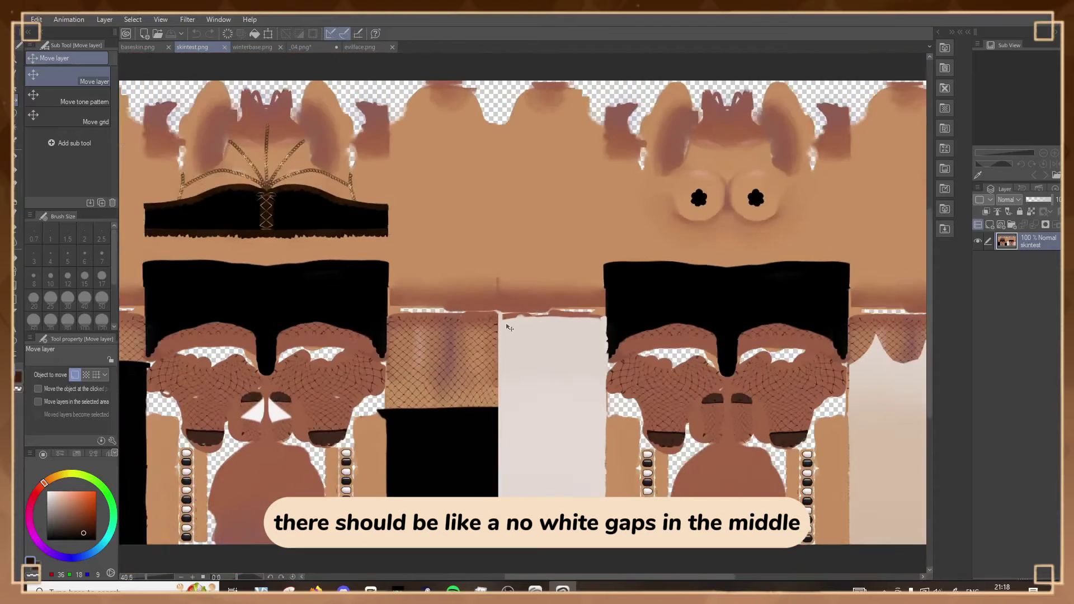
scroll(726, 362, up, 3)
scroll(416, 250, down, 3)
scroll(184, 256, up, 3)
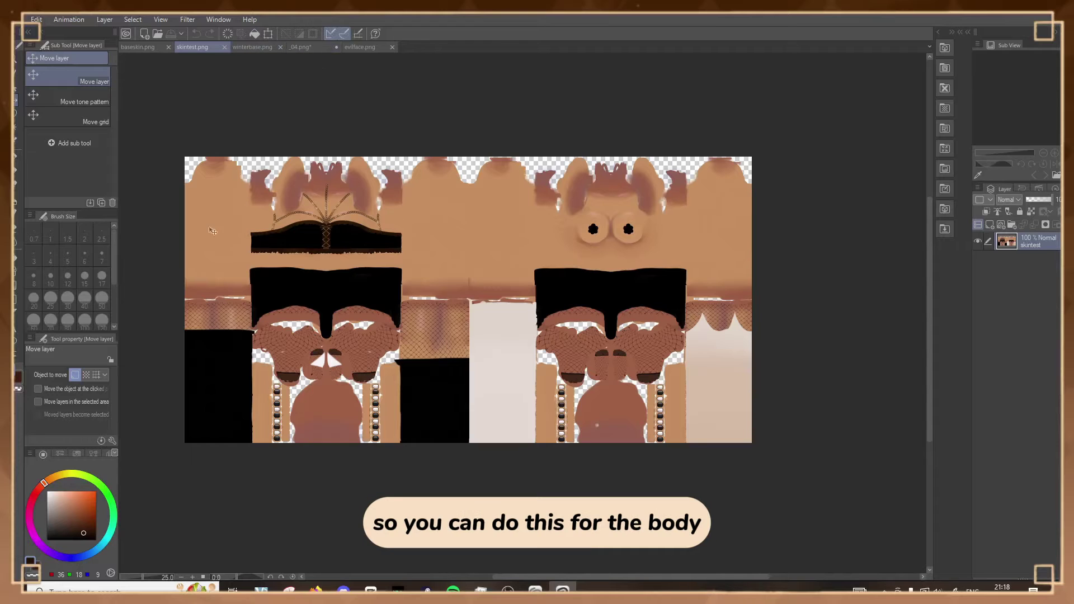
click(33, 17)
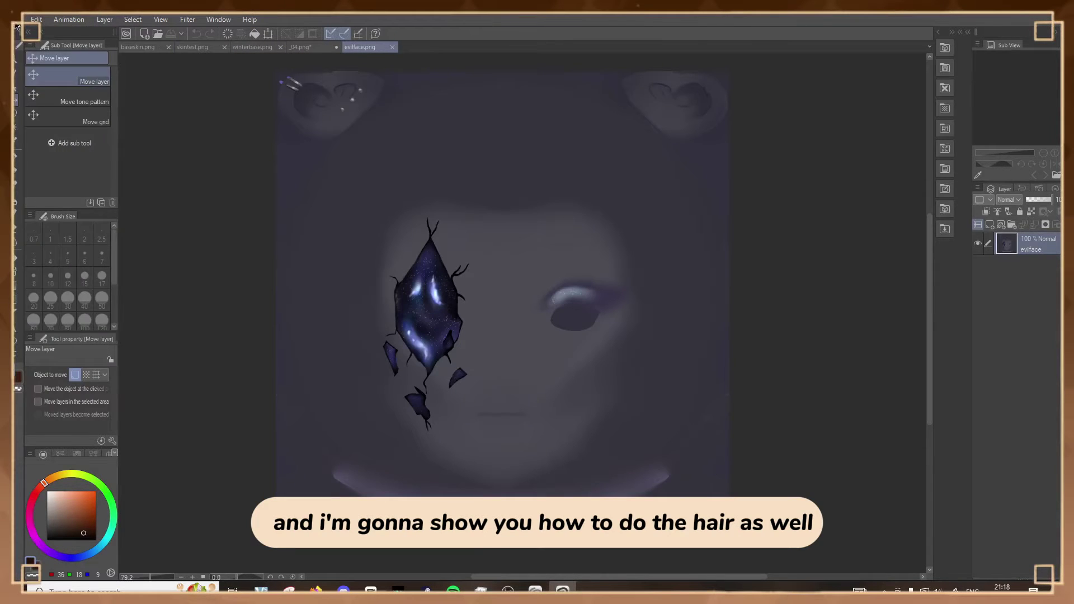
click(15, 21)
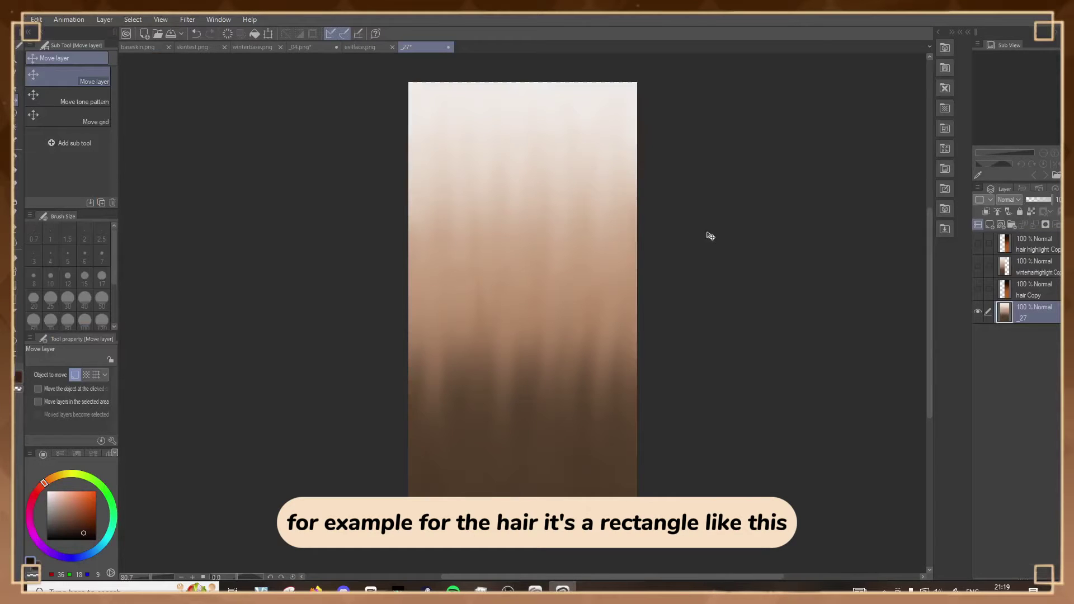
Widen the canvas of the _27 hair texture to 1015 px
click(36, 19)
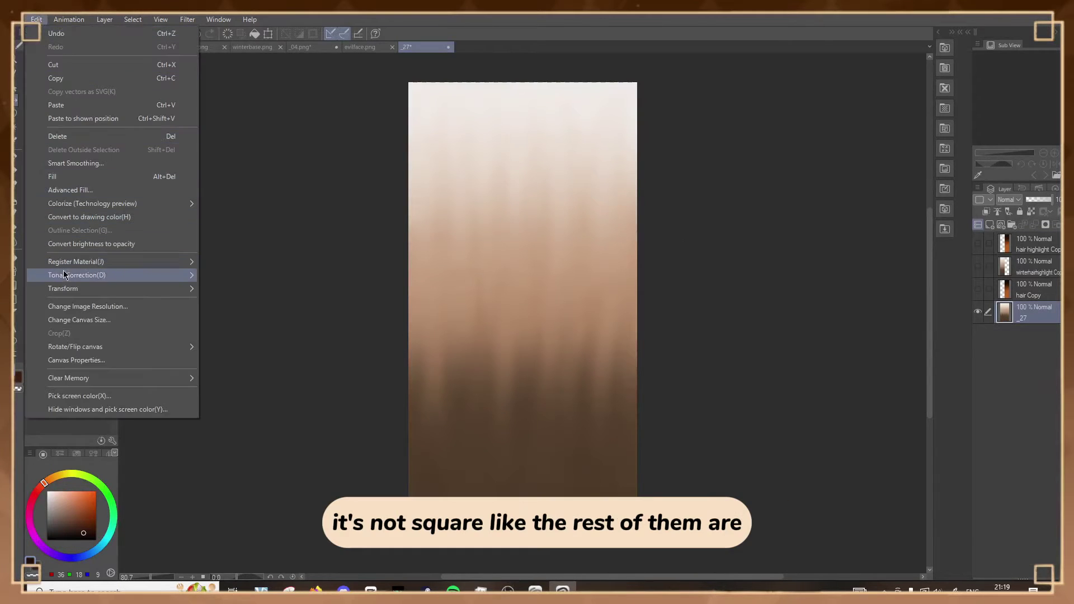
click(97, 320)
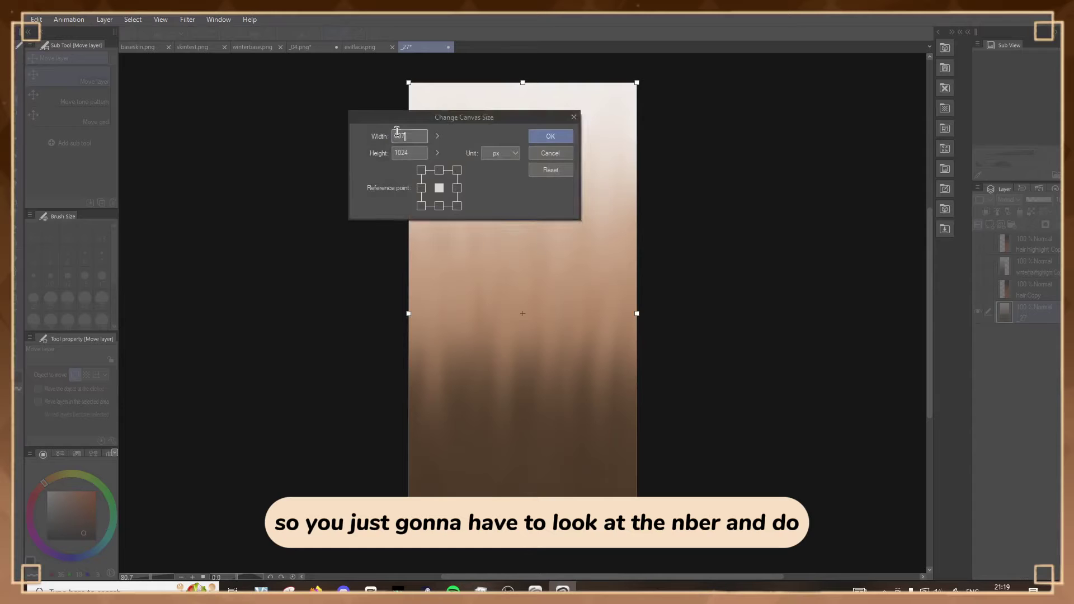
text(1015)
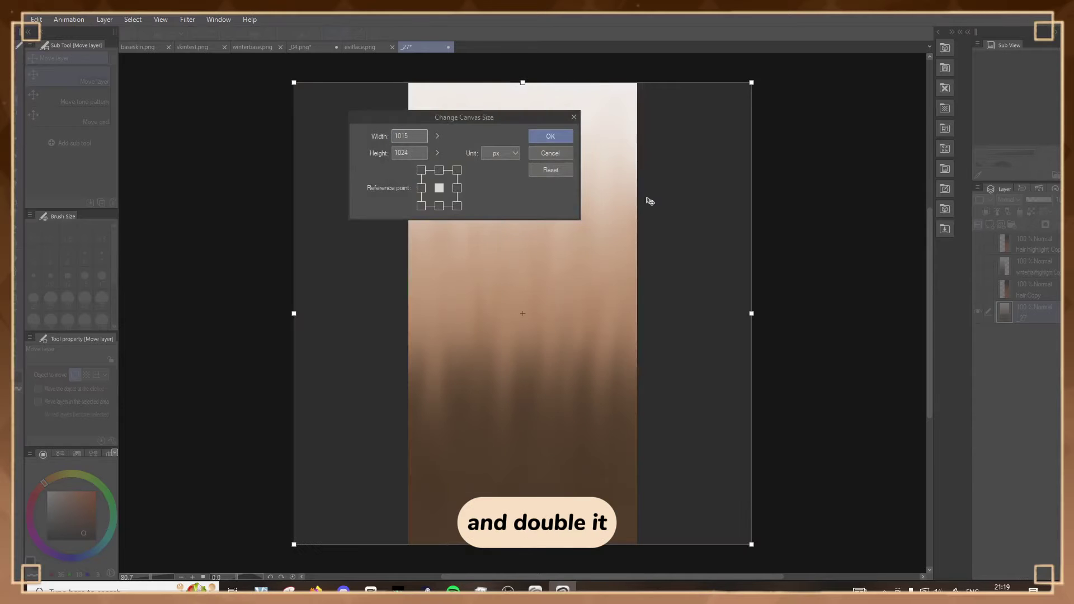
key(Return)
Move the _27 hair layer to the left half of the canvas and show the hair Copy layer
drag(534, 358, 420, 361)
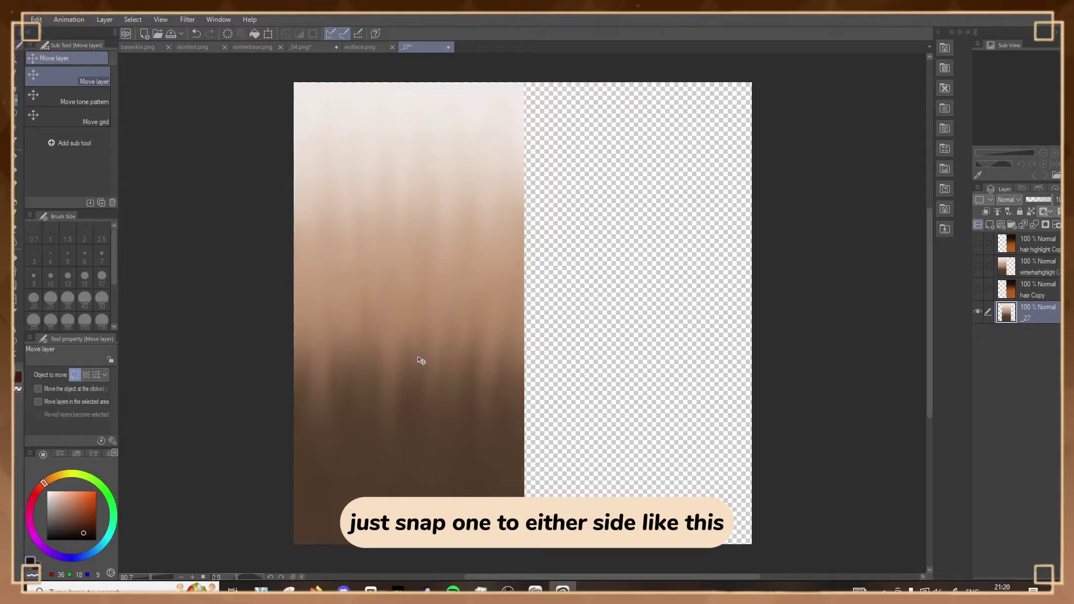
click(978, 289)
scroll(528, 300, down, 3)
scroll(594, 431, up, 1)
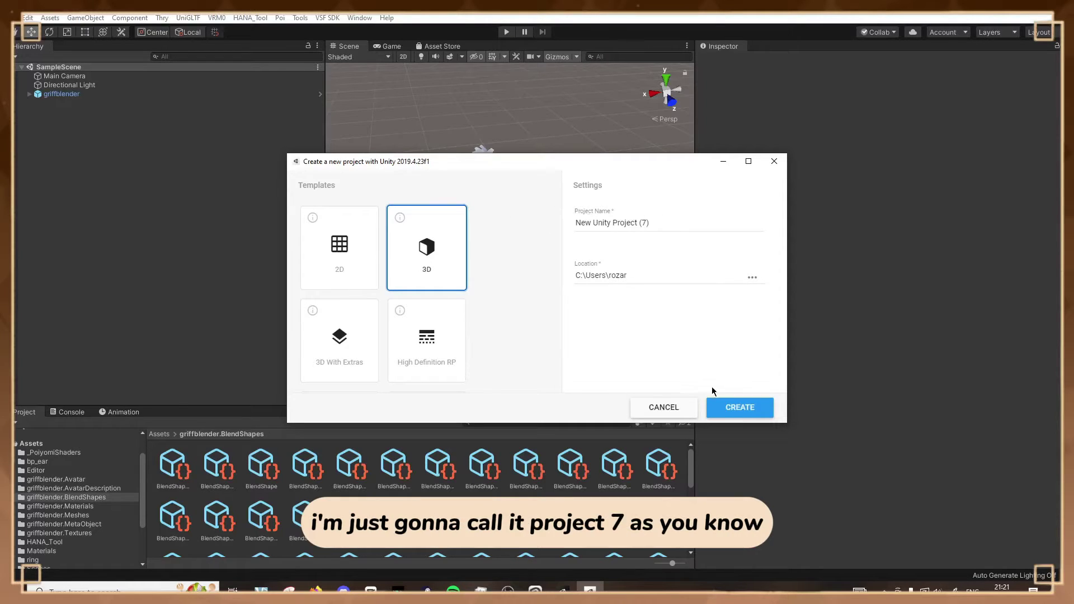
Switch to Unity and create a new project named yttut from the 3D template
drag(670, 225, 434, 144)
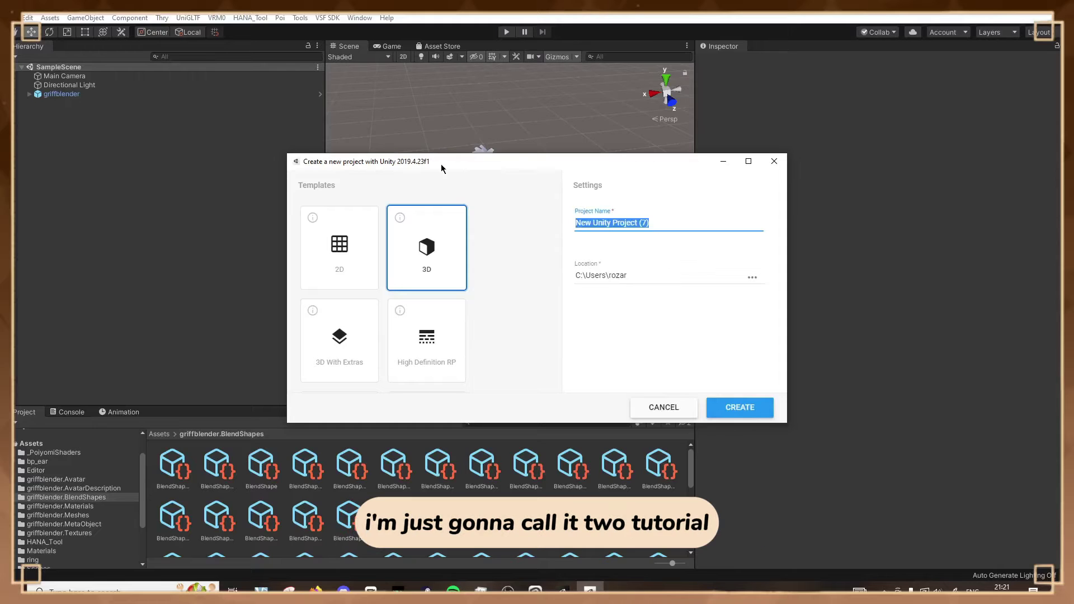
text(yttut)
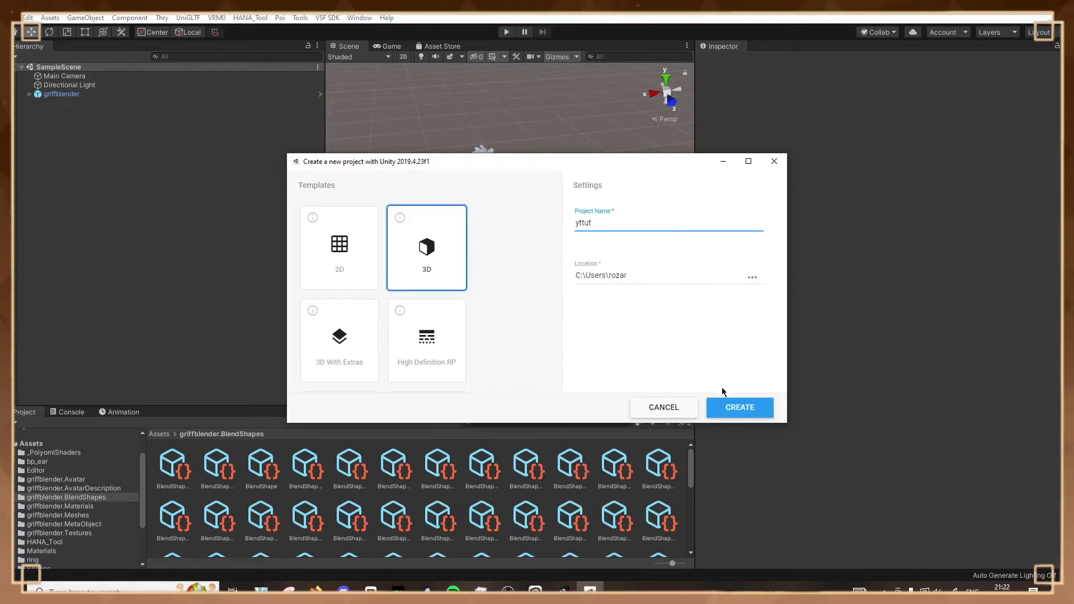
click(729, 409)
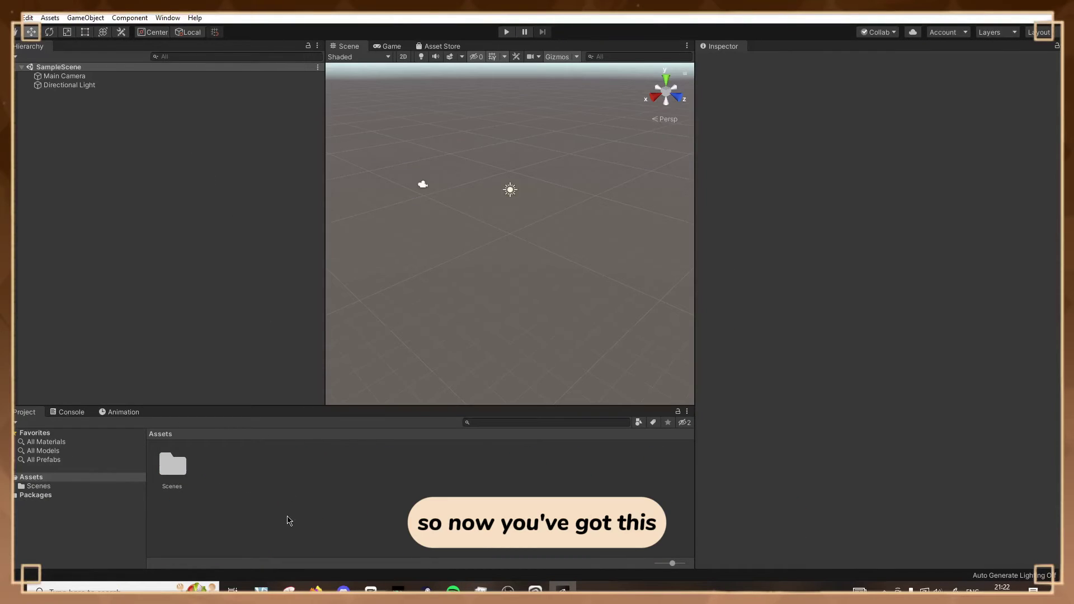
Import the UniVRM custom package into the new project's Assets folder
right_click(302, 517)
mouse_move(377, 349)
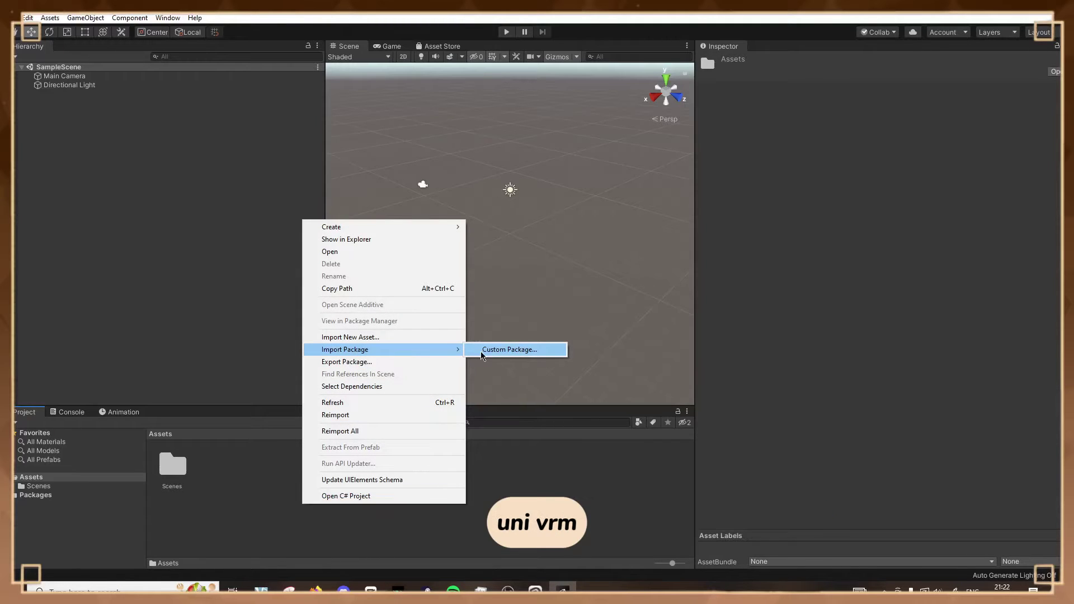
click(504, 350)
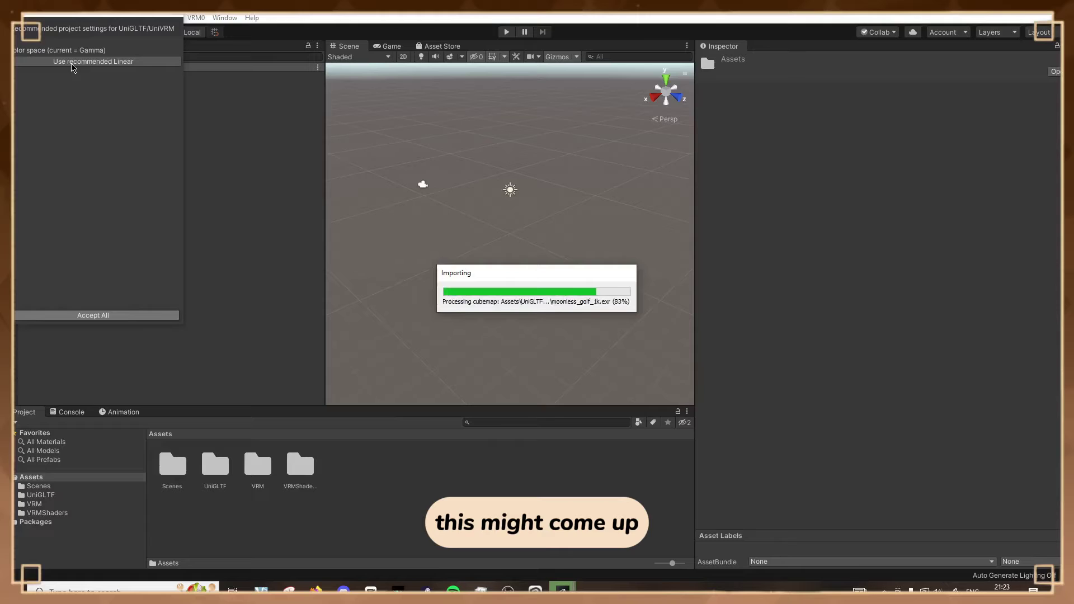
click(72, 62)
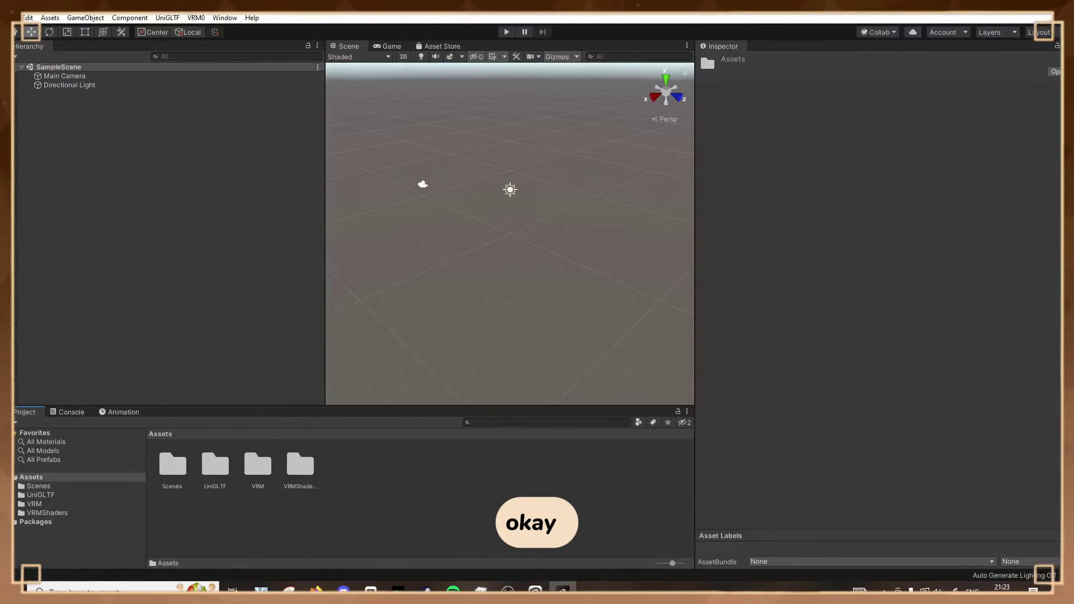
Start importing the exported VRM 0.x model into the project
click(195, 18)
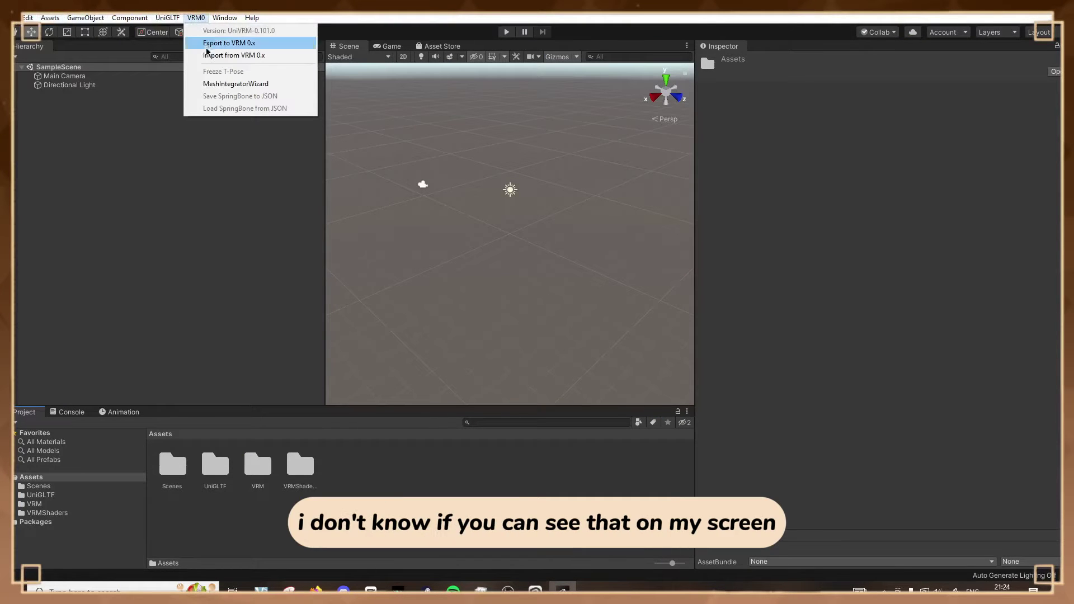
click(256, 57)
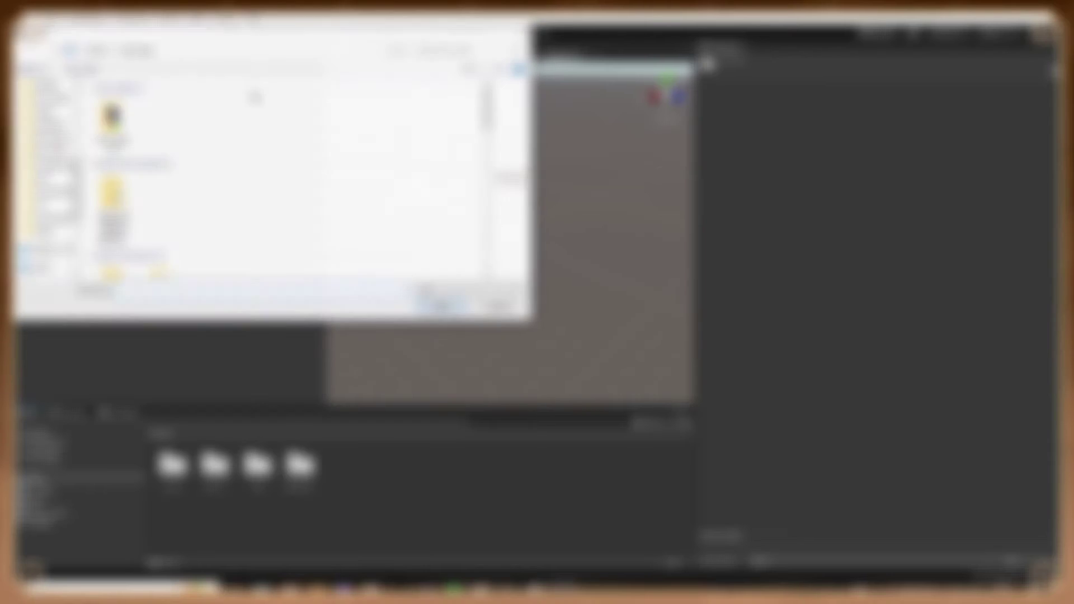
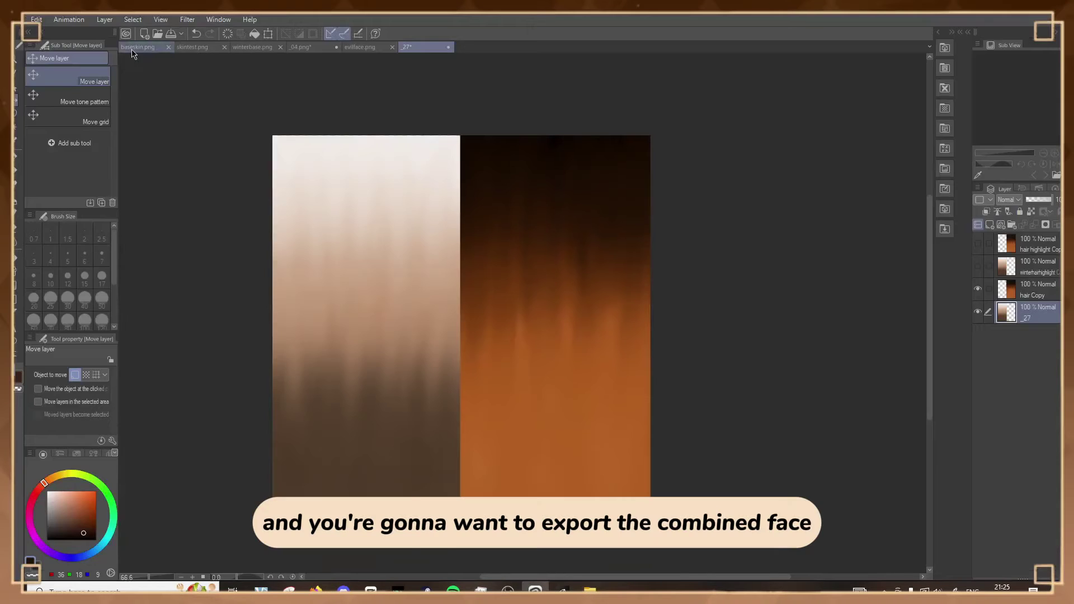
Review the open texture documents, from the base skin through the winter base to the _04 face texture
click(140, 48)
click(191, 49)
click(241, 51)
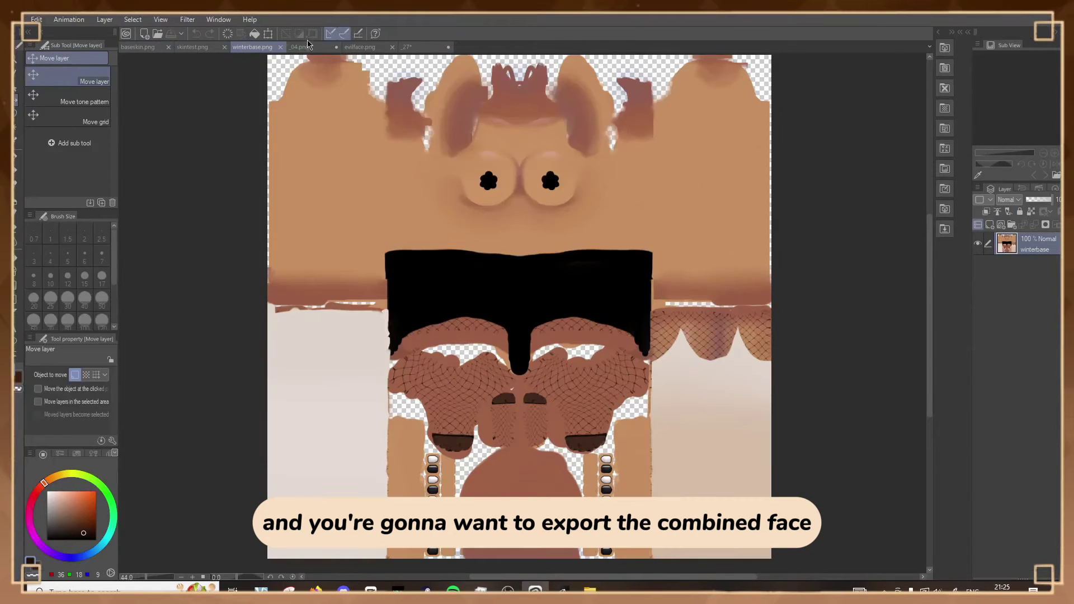
click(315, 48)
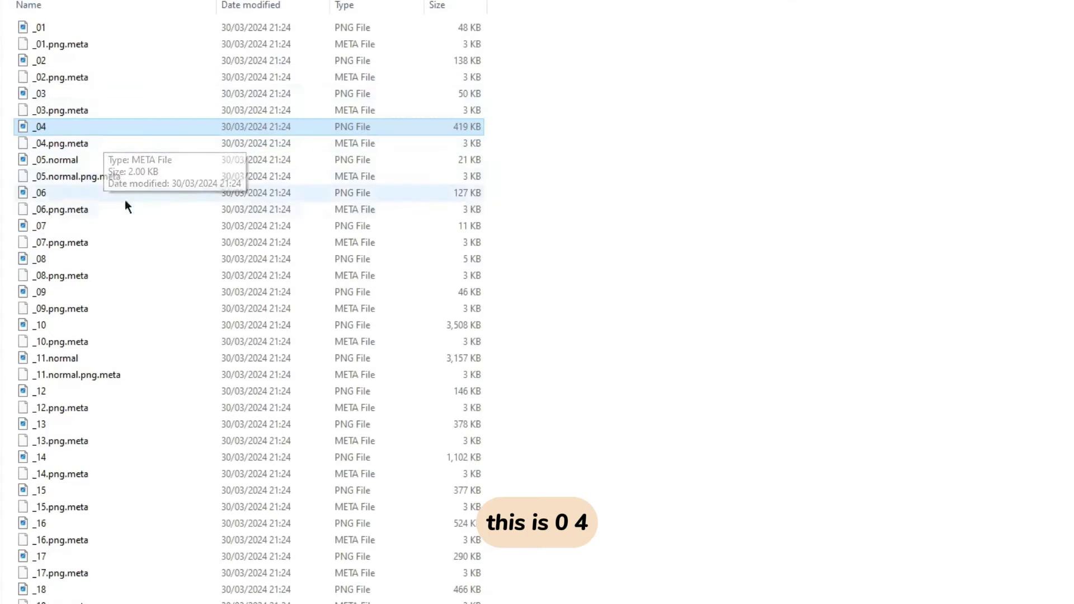
Delete the original _04 PNG face texture from the model's textures folder
scroll(119, 149, down, 17)
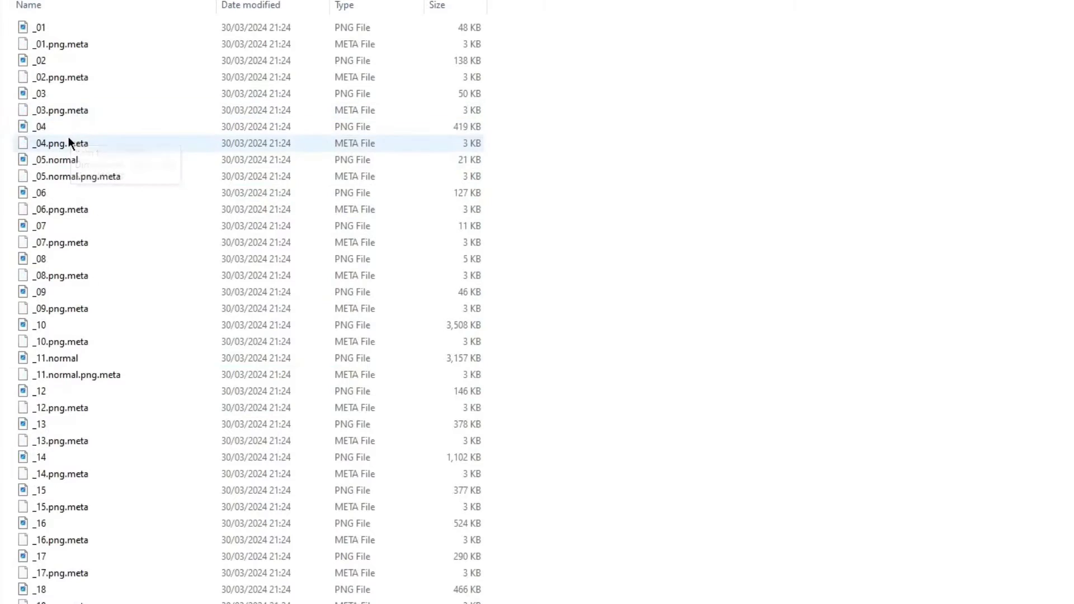
click(72, 129)
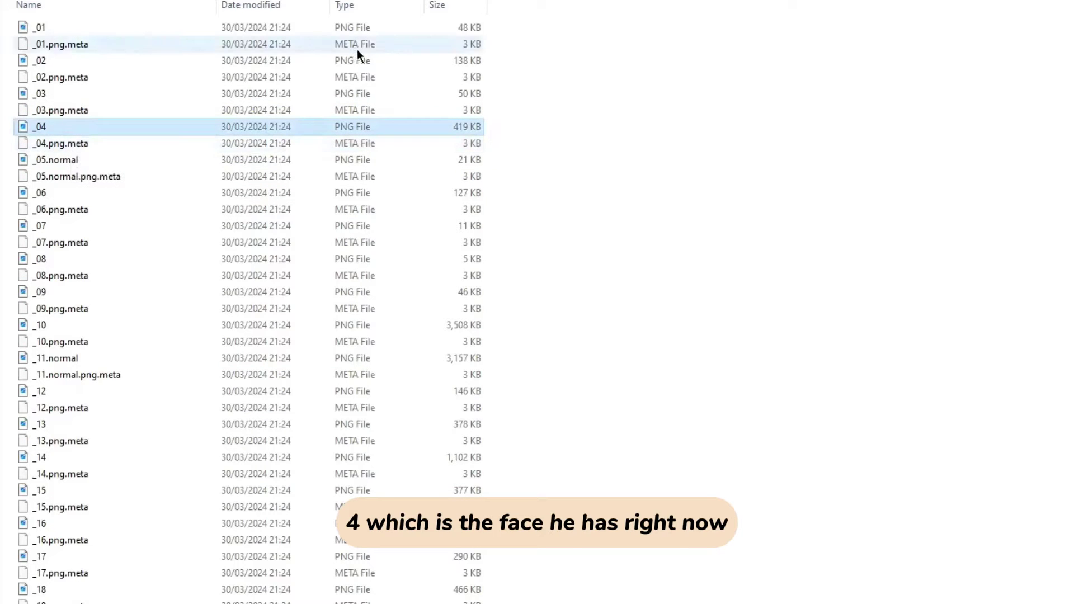
key(Delete)
Rename the combined face texture grifface as _04 in the textures folder
scroll(152, 305, down, 18)
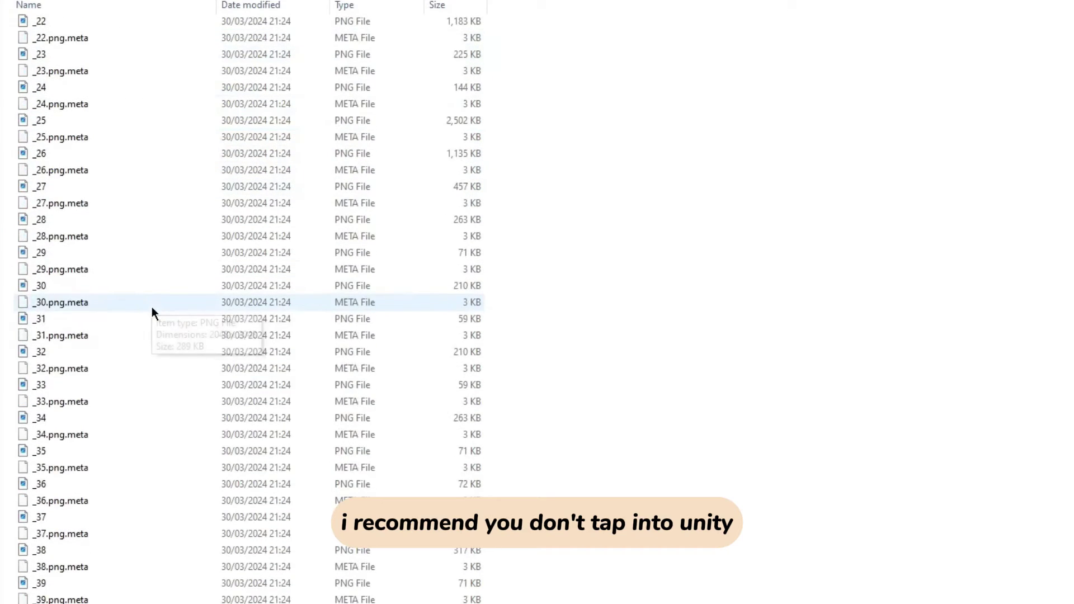
scroll(152, 307, down, 3)
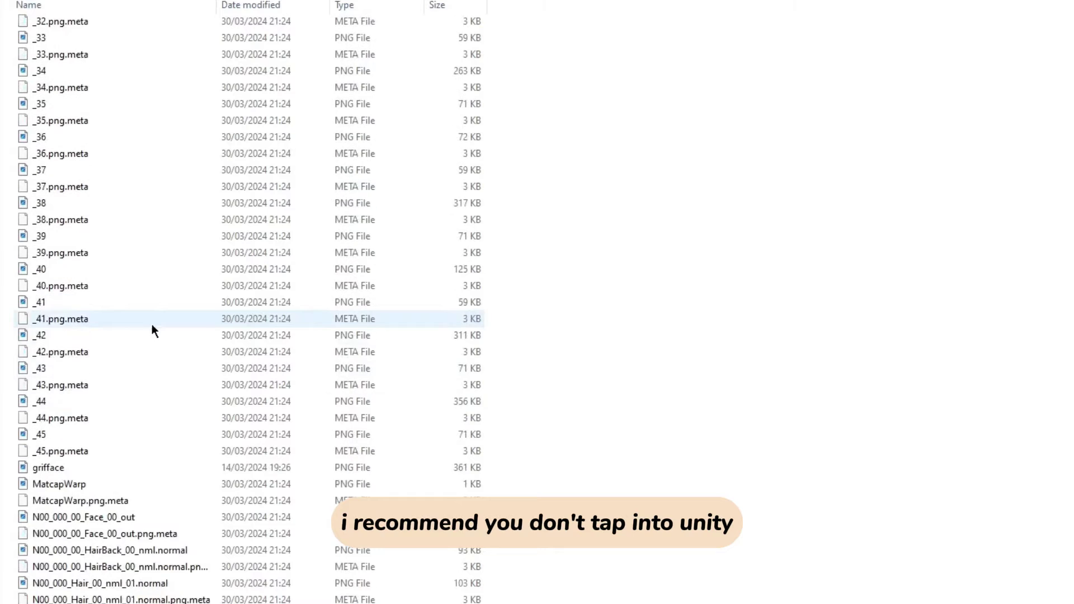
right_click(88, 462)
click(83, 465)
right_click(83, 465)
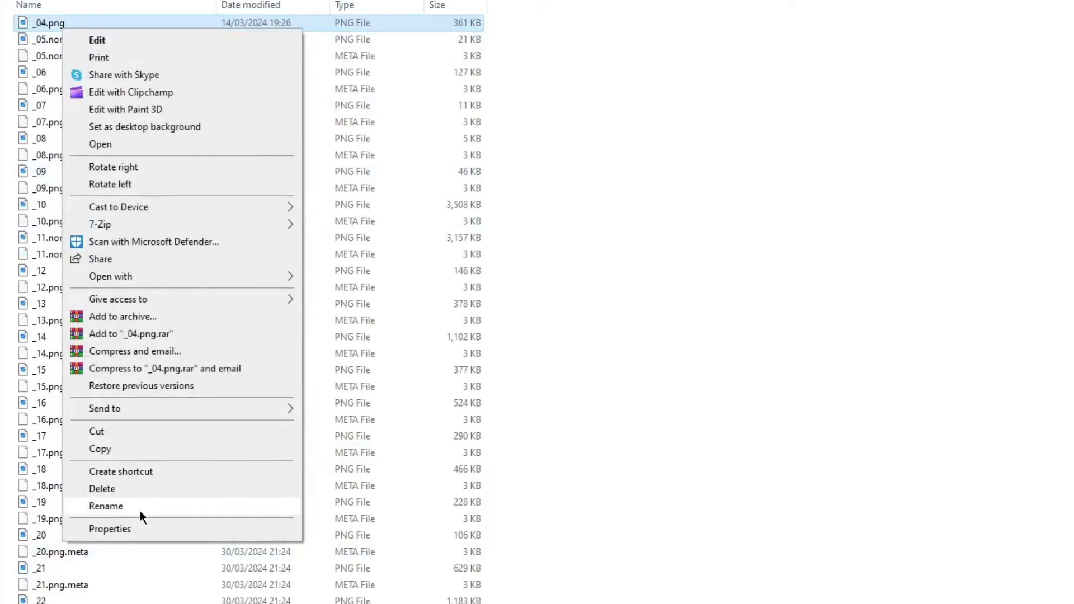
click(137, 504)
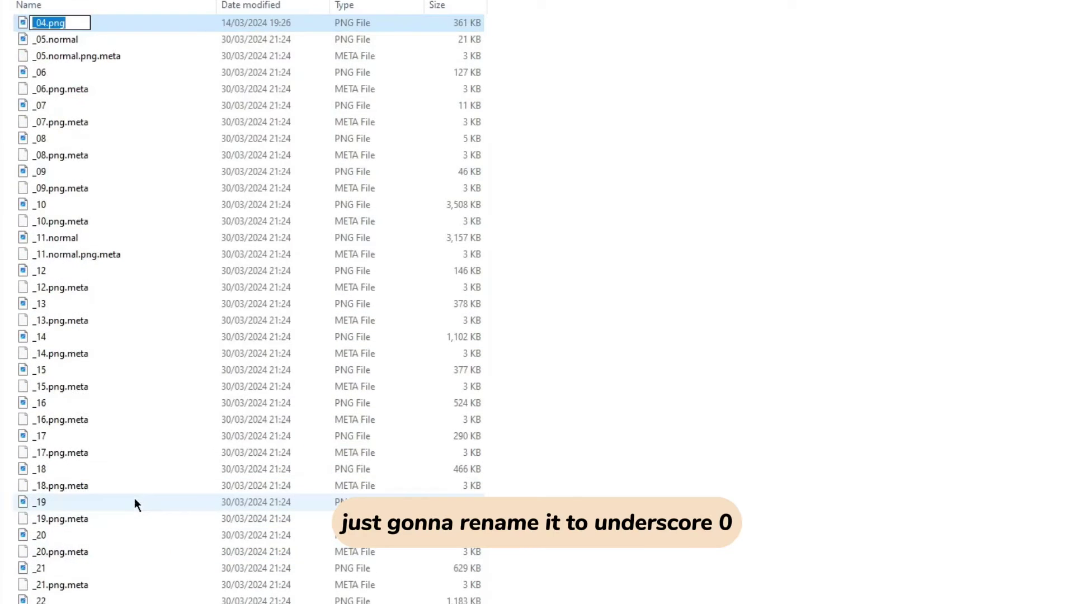
text(_04)
key(Return)
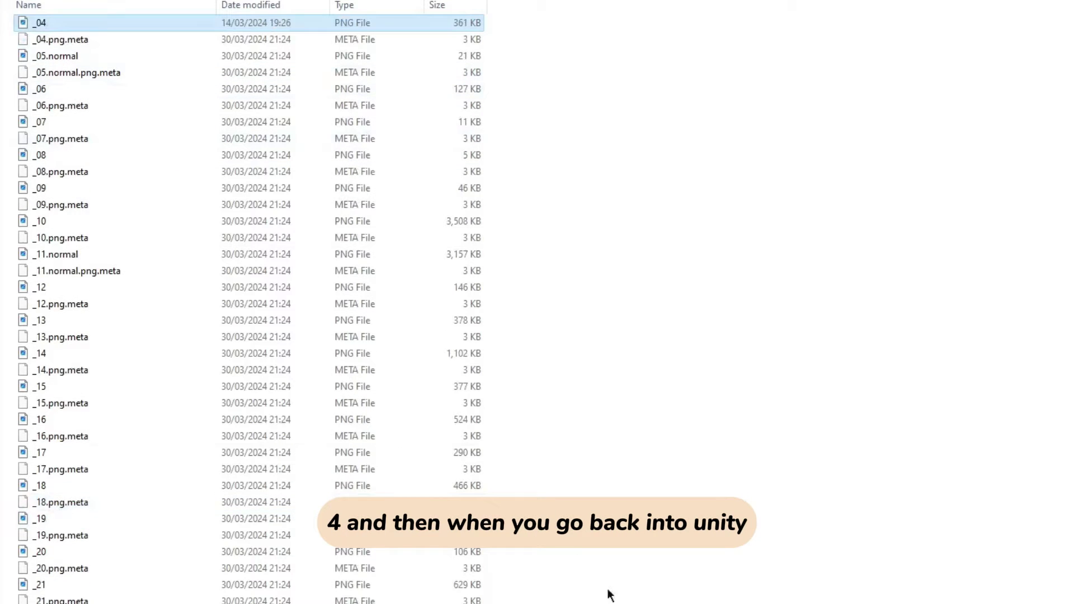
Switch back to Unity and examine the model's face with the replaced _04 texture
click(563, 591)
click(775, 591)
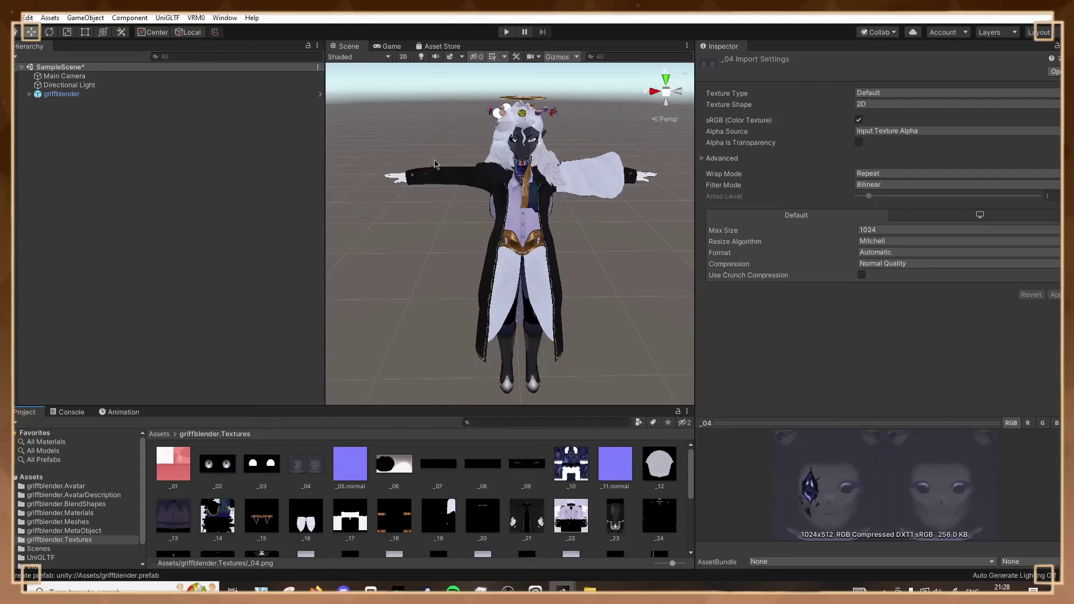
scroll(564, 186, up, 5)
scroll(563, 185, down, 2)
middle_drag(562, 185, 528, 281)
scroll(535, 261, up, 7)
scroll(535, 261, down, 7)
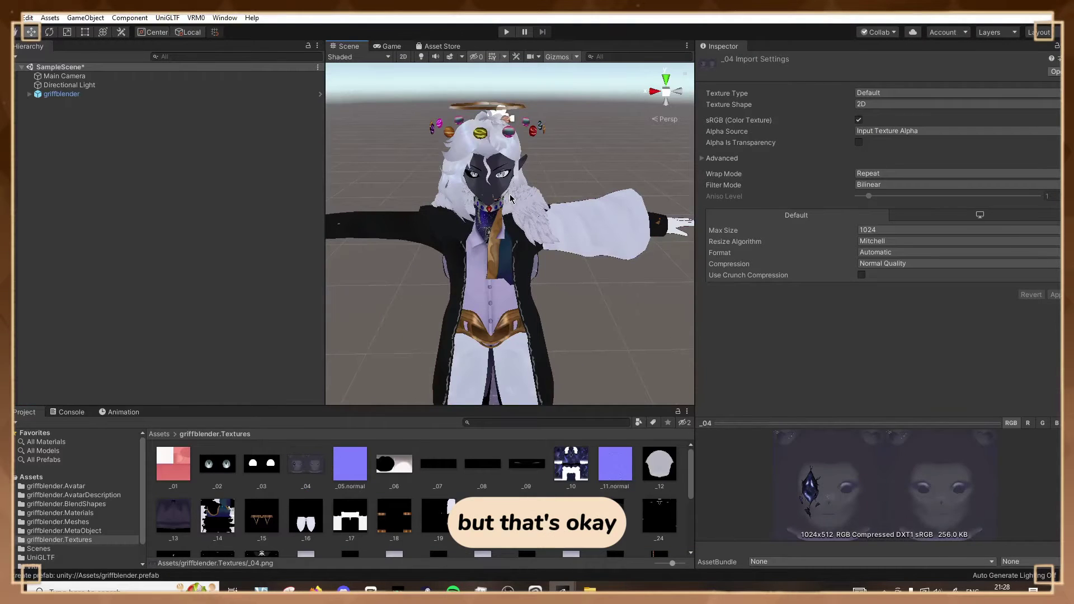
scroll(456, 266, down, 2)
scroll(481, 252, up, 2)
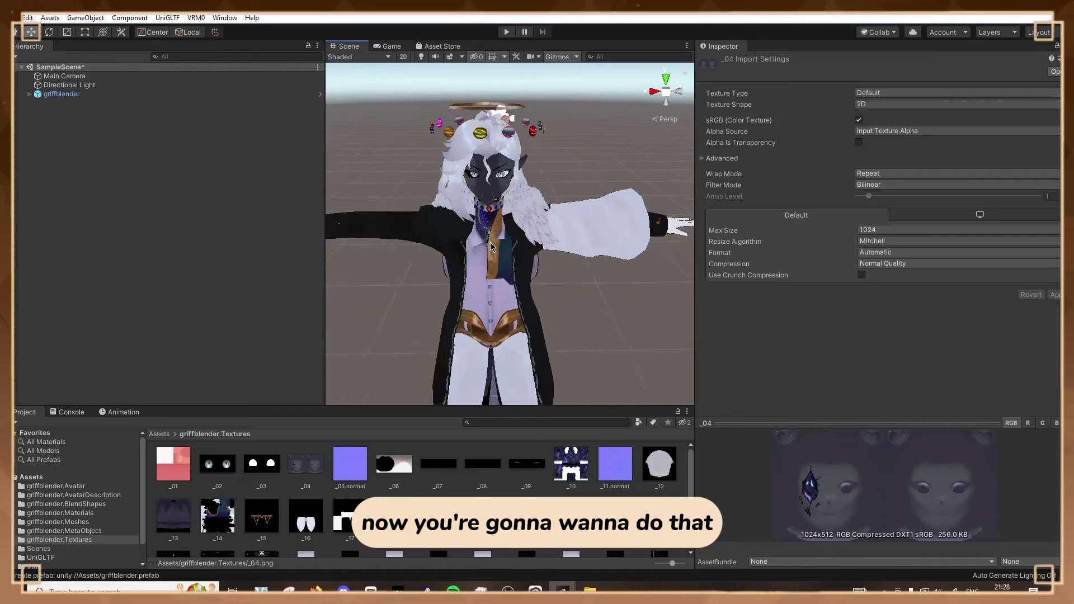
scroll(491, 246, up, 2)
scroll(491, 246, down, 5)
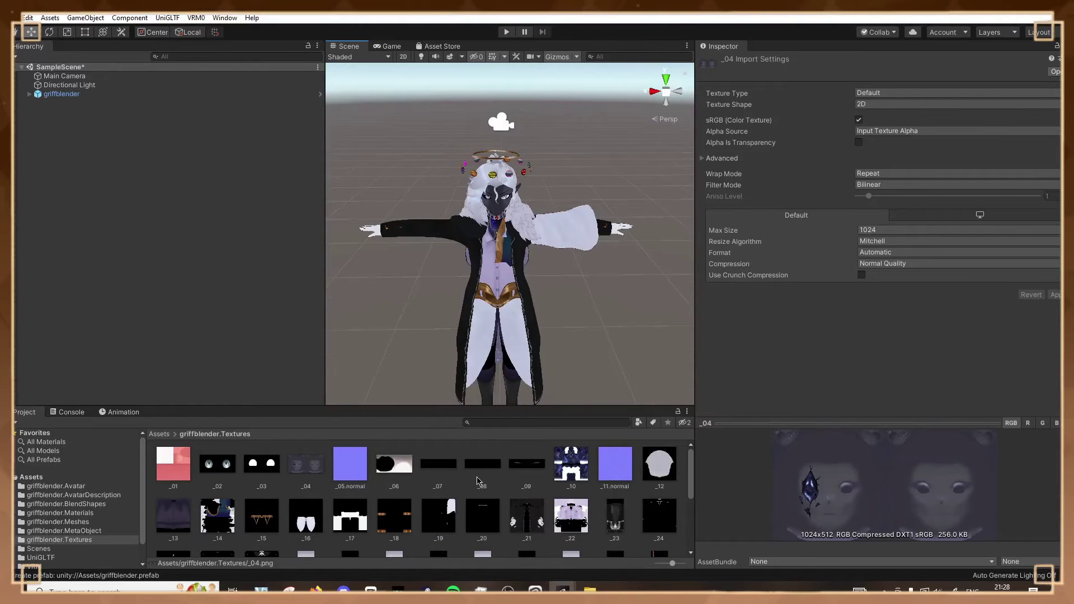
Find the _10 body texture in the griffblender.Textures folder and reveal it in File Explorer
scroll(479, 481, down, 3)
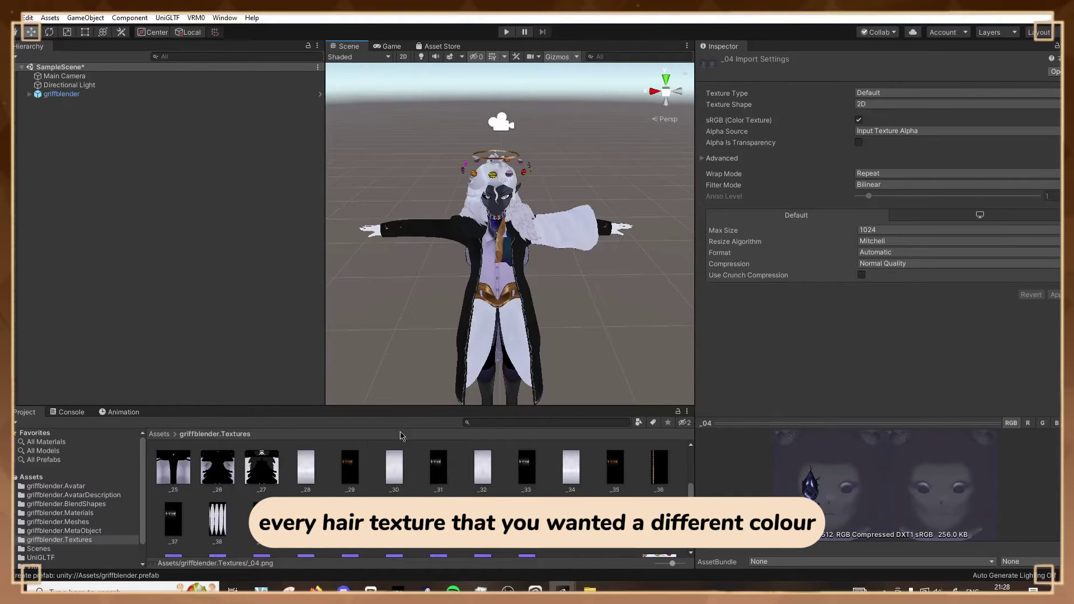
scroll(432, 308, up, 2)
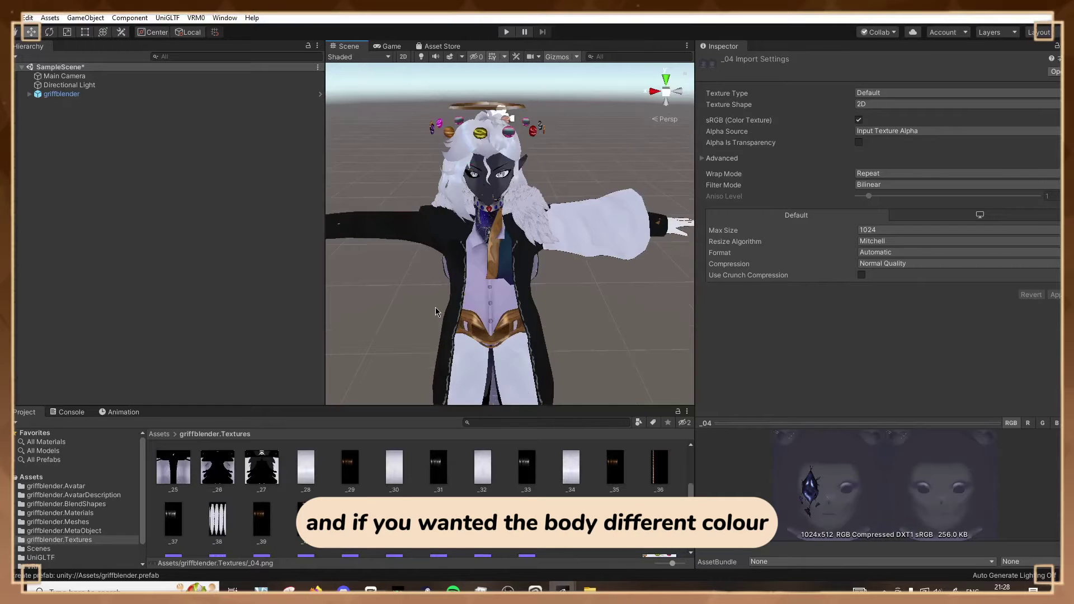
scroll(315, 484, up, 3)
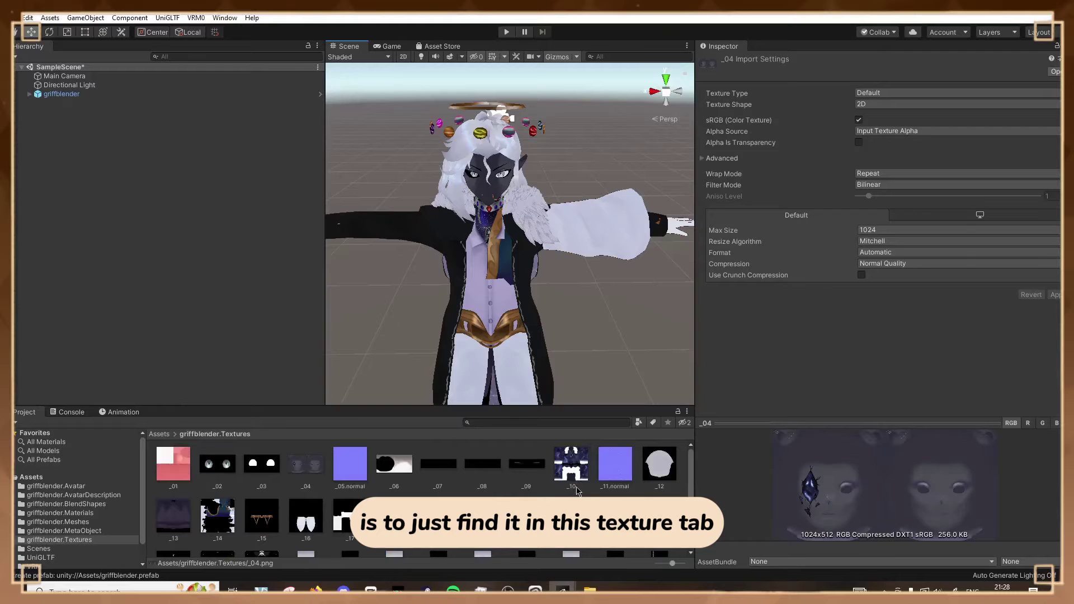
click(572, 470)
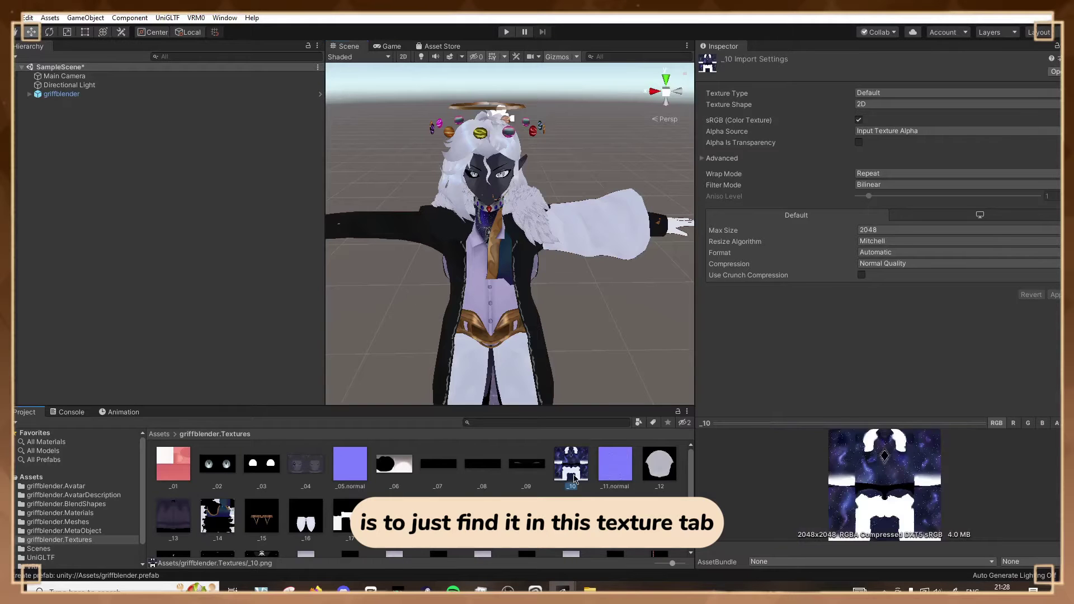
right_click(574, 475)
click(637, 218)
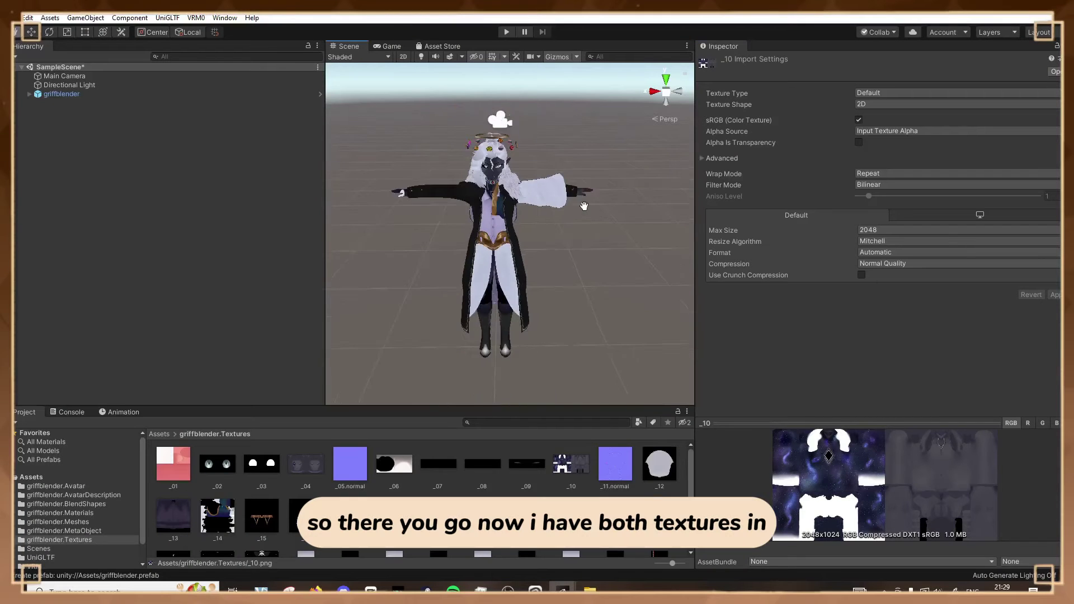
Examine the model's hands and body with the combined _10 body texture applied
scroll(584, 208, up, 5)
middle_drag(585, 223, 600, 250)
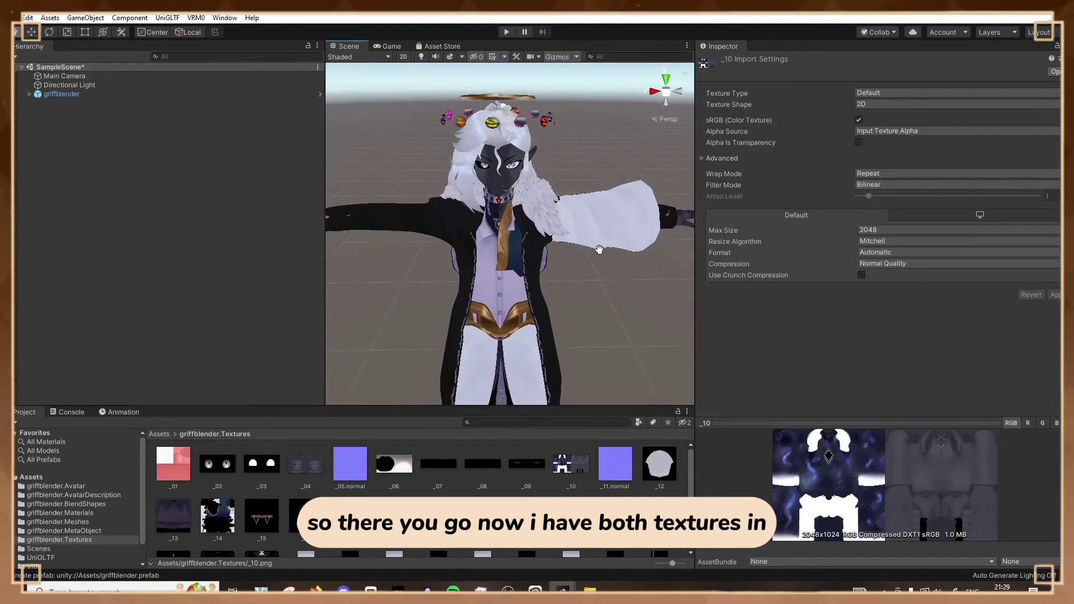
scroll(586, 258, down, 4)
right_drag(552, 259, 551, 238)
middle_drag(550, 225, 550, 212)
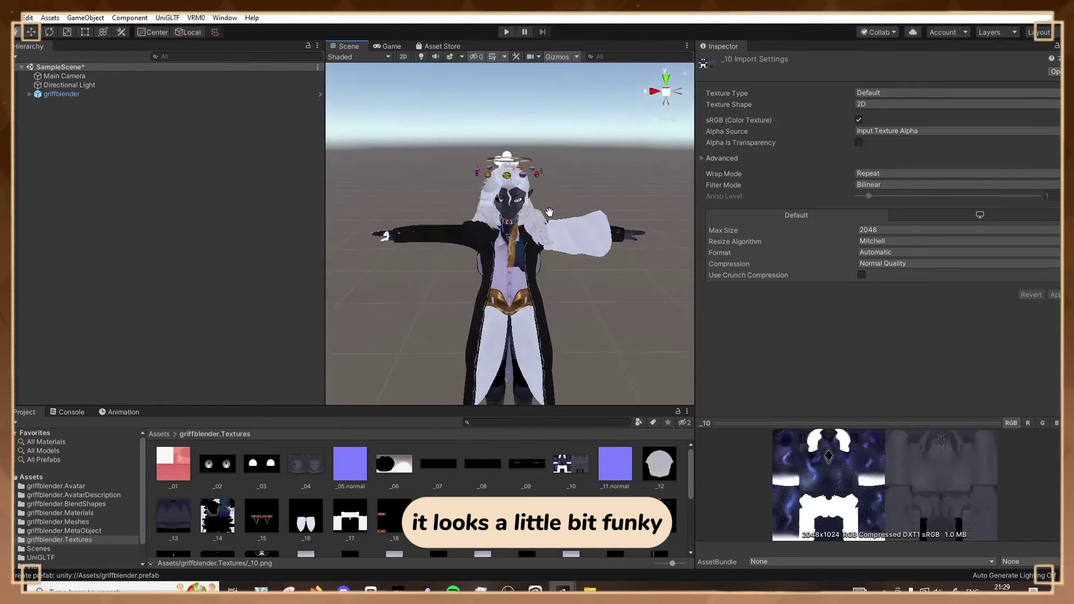
scroll(550, 212, up, 5)
scroll(550, 212, down, 5)
scroll(551, 209, down, 1)
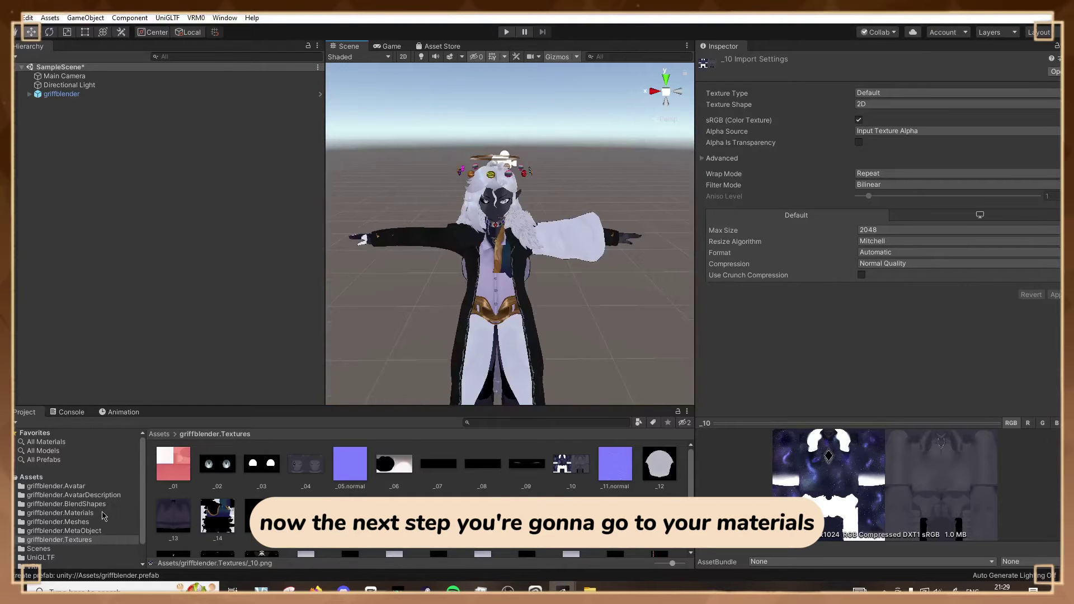
In griffblender.Materials, set the lit color alpha of N00_007_01_Tops_01_CLOTH_01 to 0
click(60, 513)
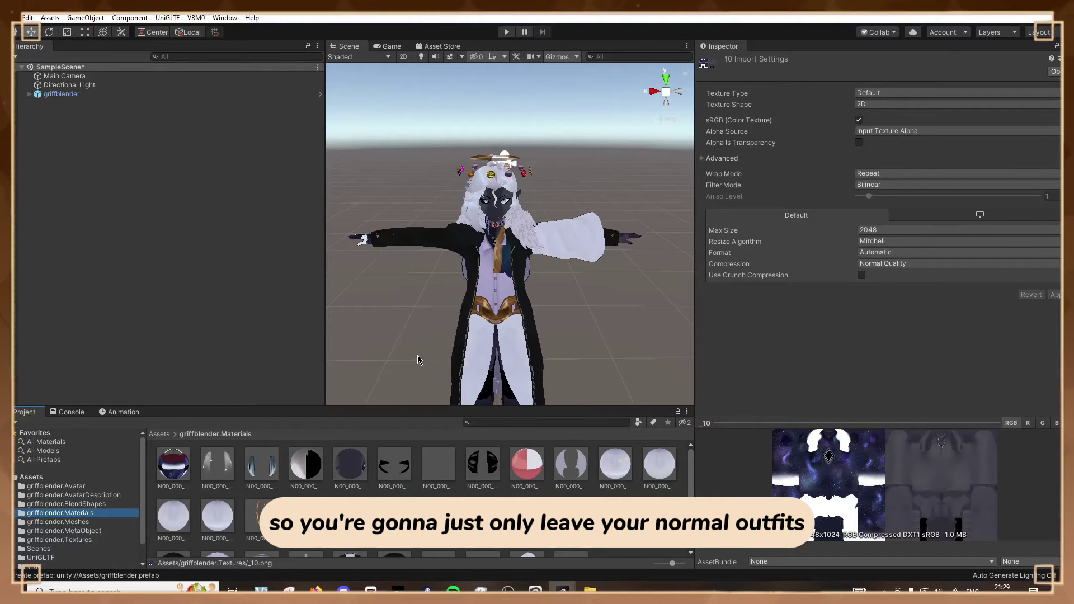
click(525, 487)
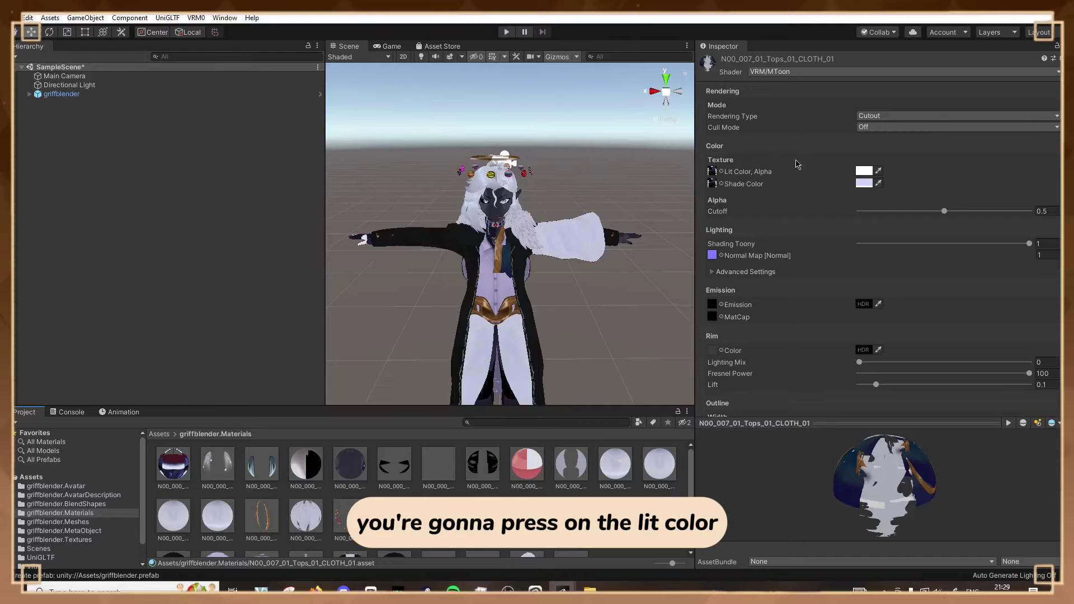
click(864, 171)
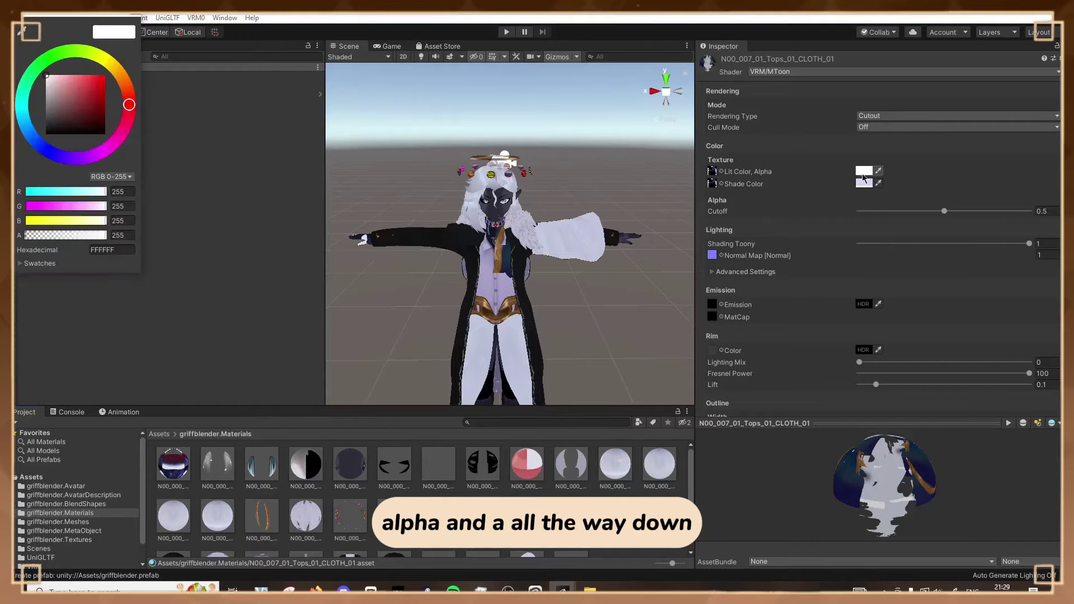
drag(107, 237, 22, 235)
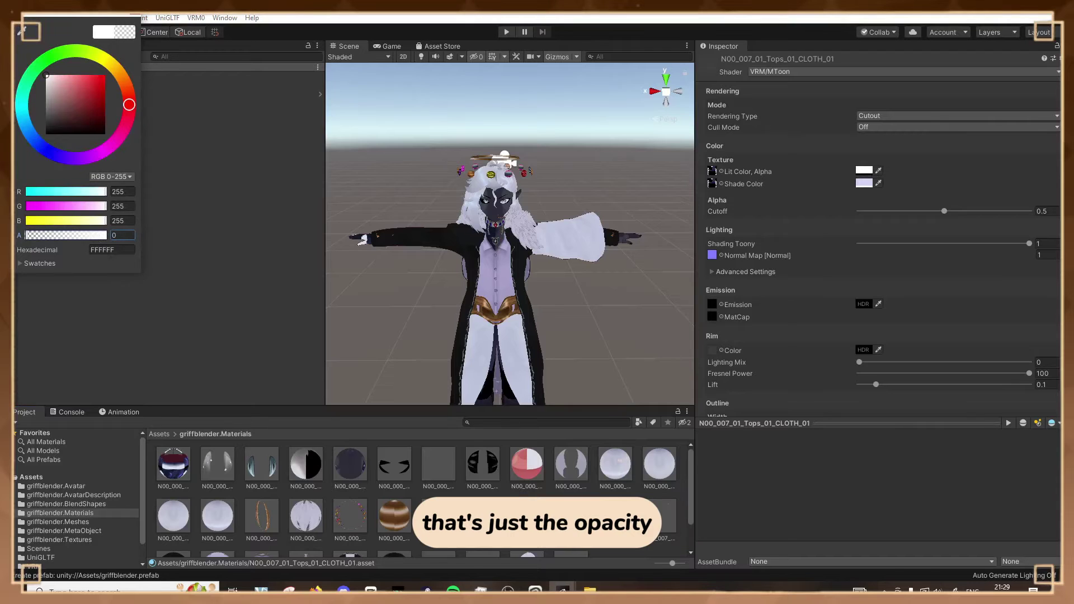
click(138, 16)
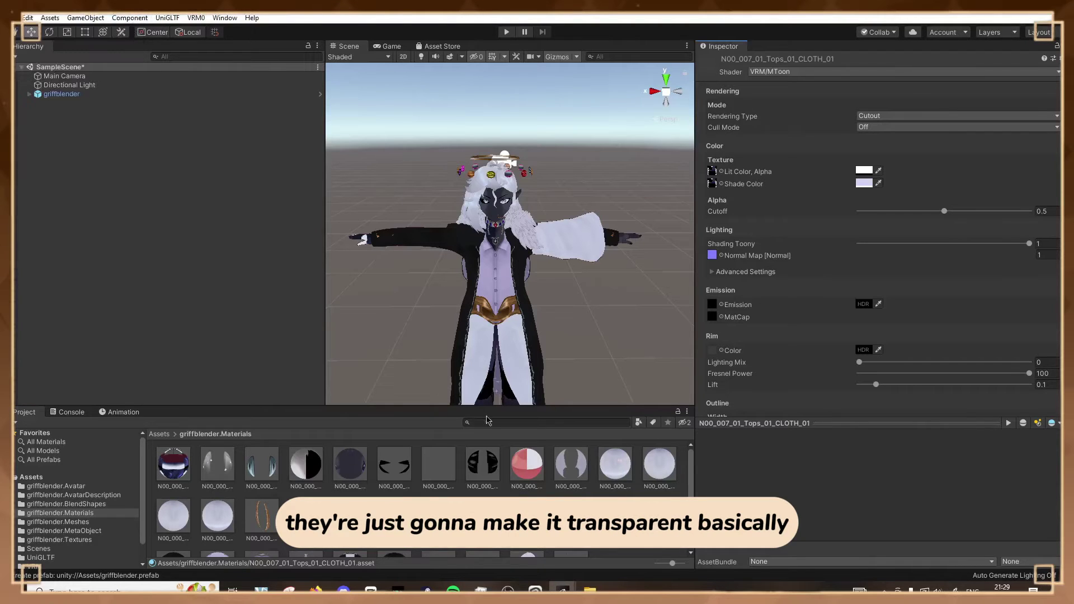
Make the other unwanted outfit materials transparent through their lit color alpha, including N00_007_01_Tops_01_CLOTH_03 and the N00_010 pieces
click(571, 517)
click(865, 183)
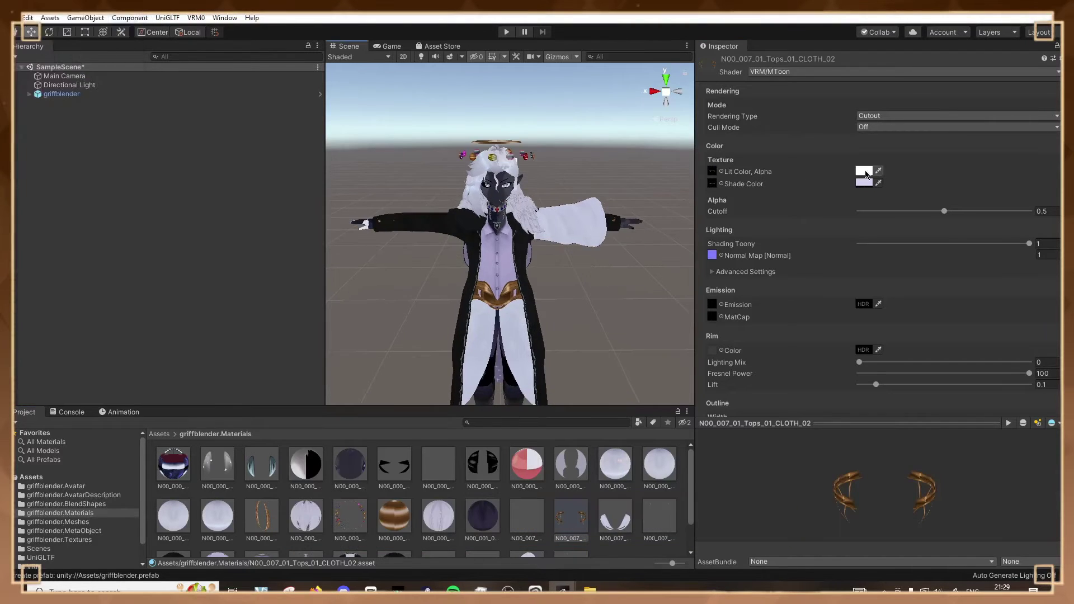
click(866, 175)
scroll(610, 492, down, 3)
click(616, 476)
click(865, 174)
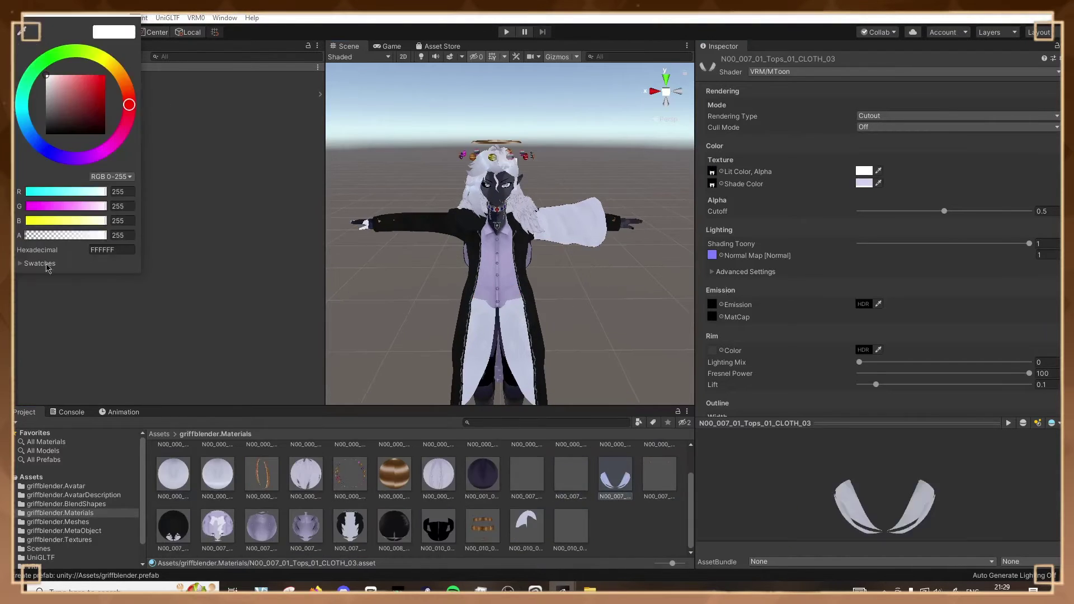
click(527, 527)
click(483, 527)
click(864, 173)
Set the lit color alpha to 0 on the unwanted hair materials, including N00_000_Hair_00_HAIR_04 and N00_000_Hair_00_HAIR_09
click(262, 476)
click(862, 174)
click(218, 475)
click(864, 172)
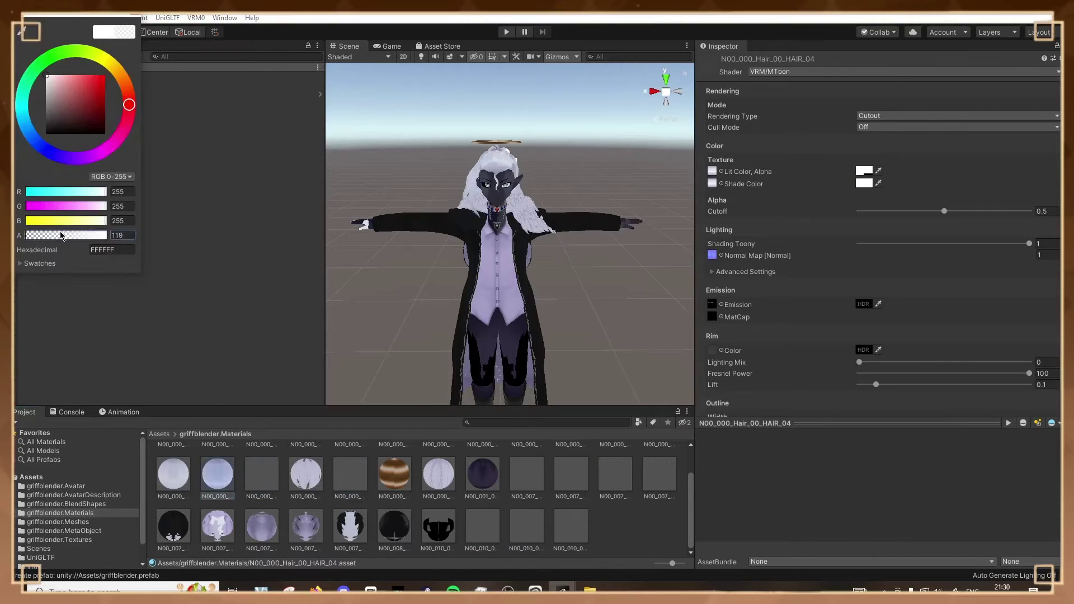
scroll(218, 481, up, 3)
click(173, 517)
click(306, 517)
click(864, 172)
drag(68, 236, 16, 247)
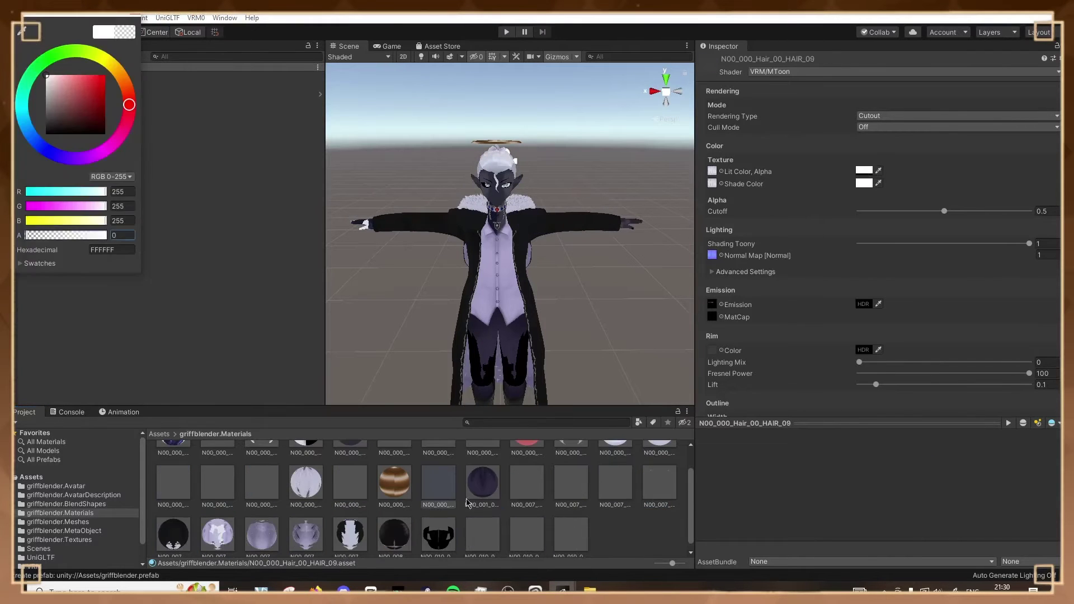
click(306, 464)
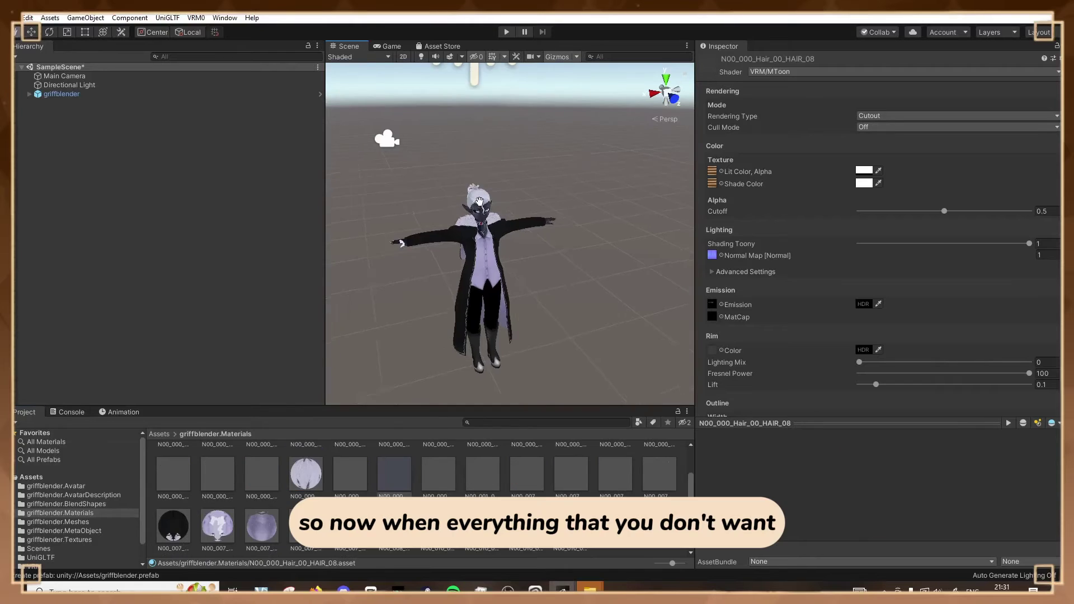
Inspect the model in the scene to check which outfit, hair and skin parts are still displayed
scroll(469, 189, up, 3)
scroll(471, 187, up, 3)
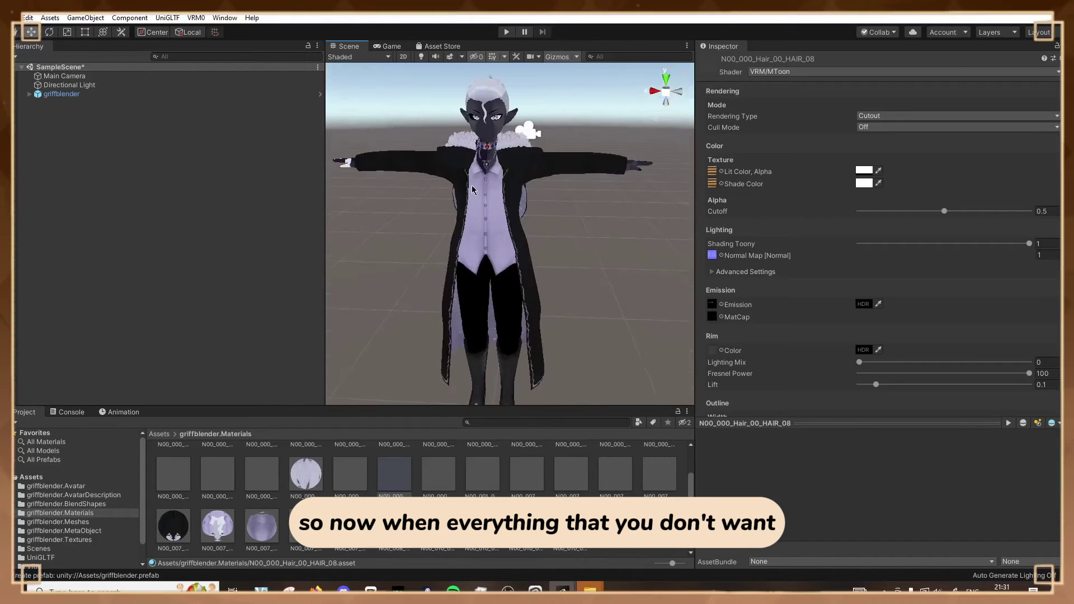
mouse_move(478, 189)
middle_down()
mouse_move(488, 166)
mouse_move(480, 194)
middle_up()
scroll(489, 169, down, 3)
scroll(328, 497, up, 2)
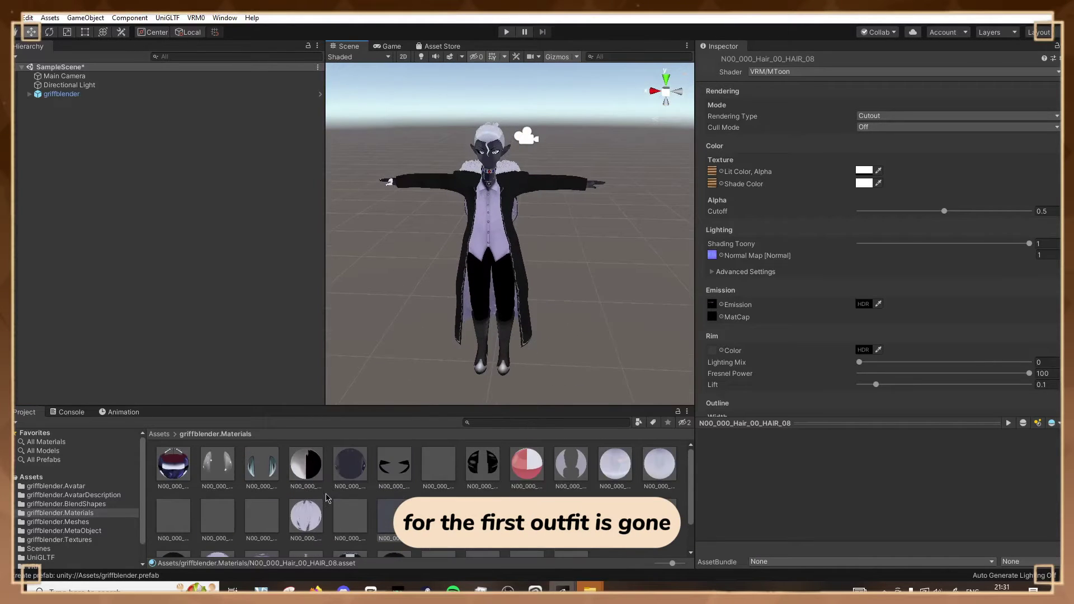
scroll(455, 155, up, 5)
scroll(483, 163, down, 5)
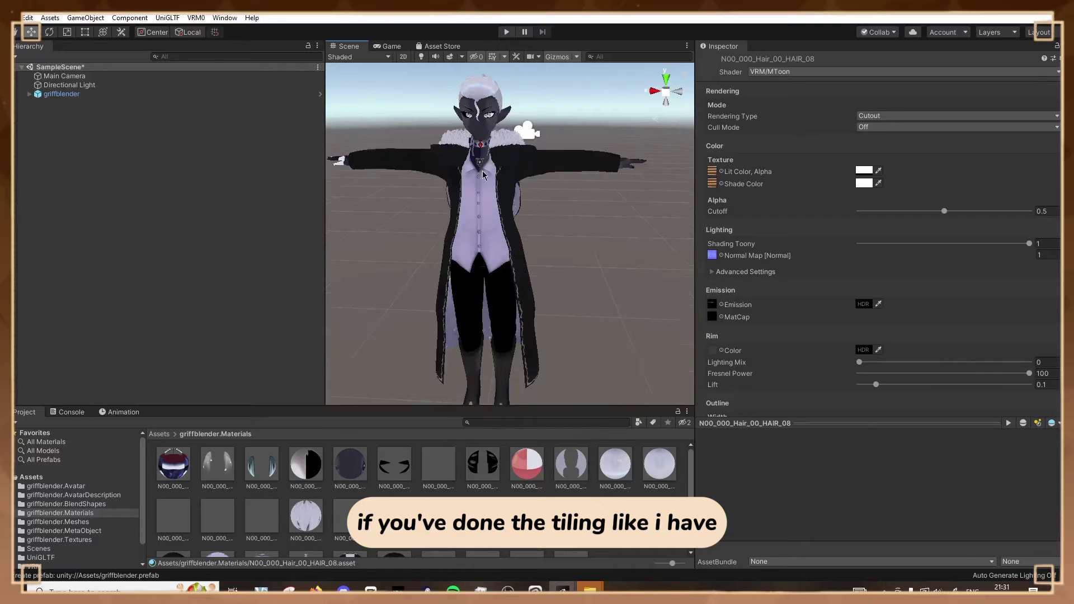
scroll(489, 220, up, 2)
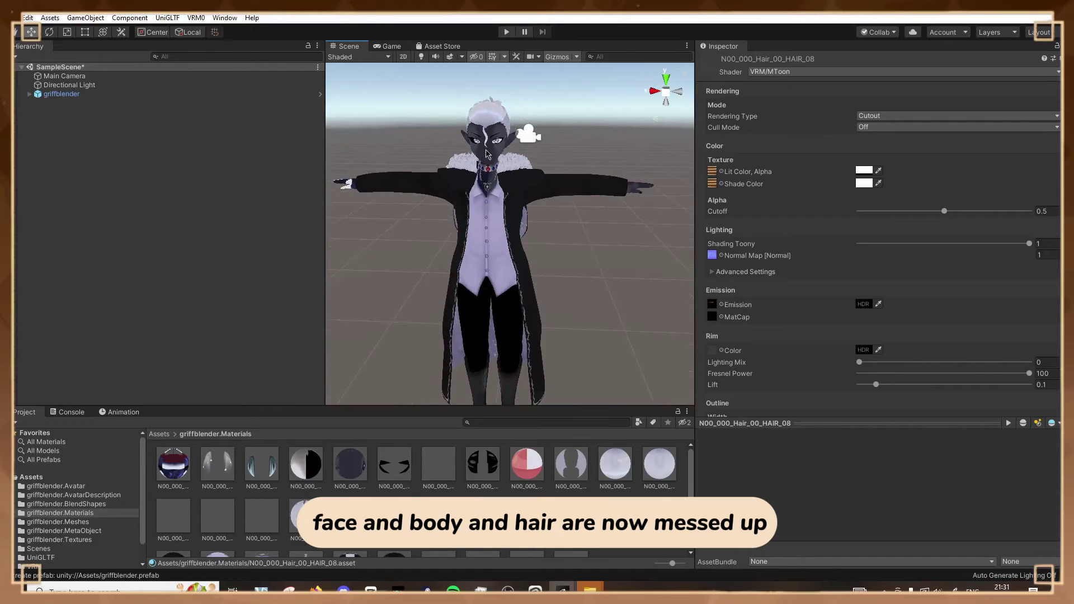
Try an X tiling of 0.5 on the N00_000_00_Face_00_SKIN material, check the face, and settle on -0.5 with Y kept at 1
click(351, 463)
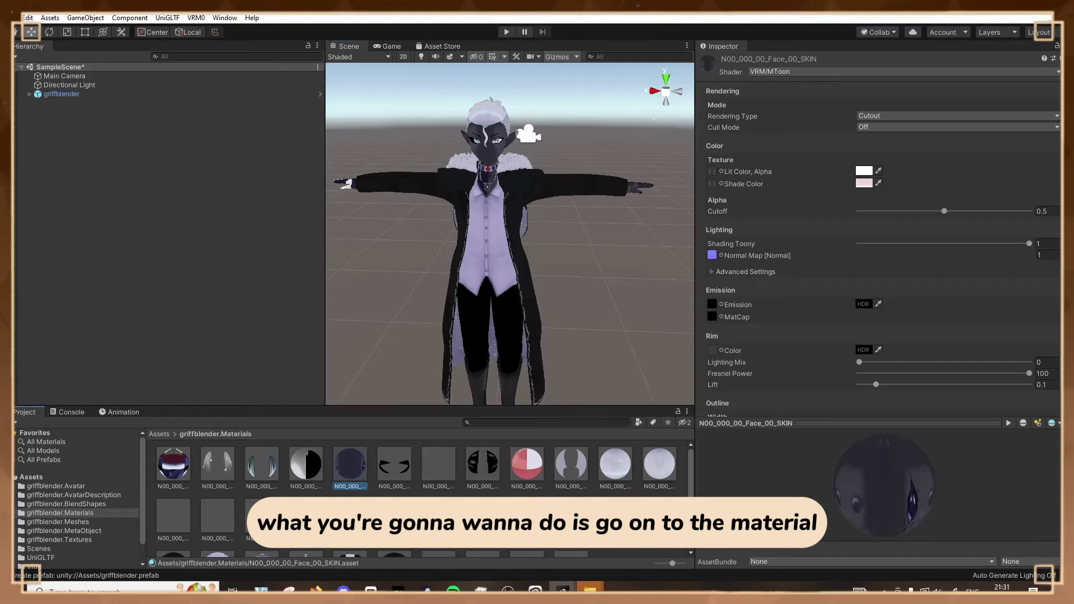
scroll(782, 283, down, 5)
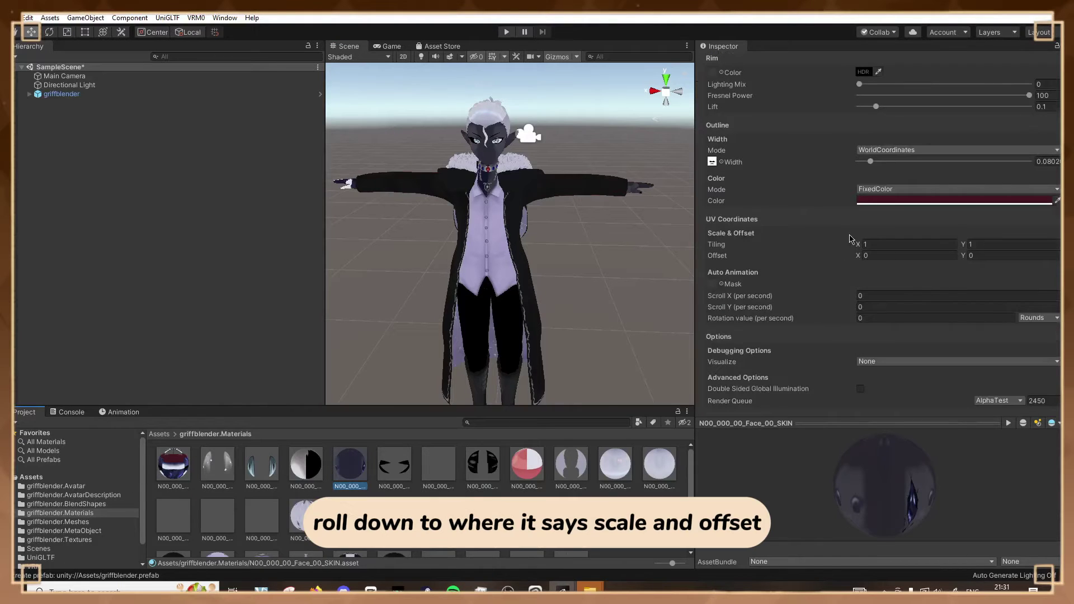
click(876, 245)
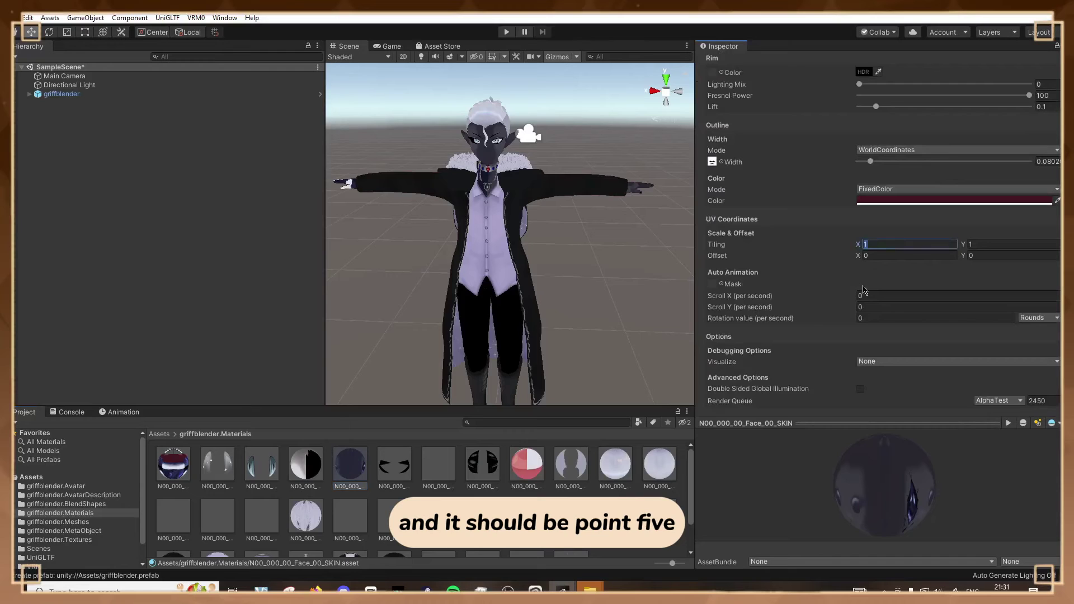
text(0.5)
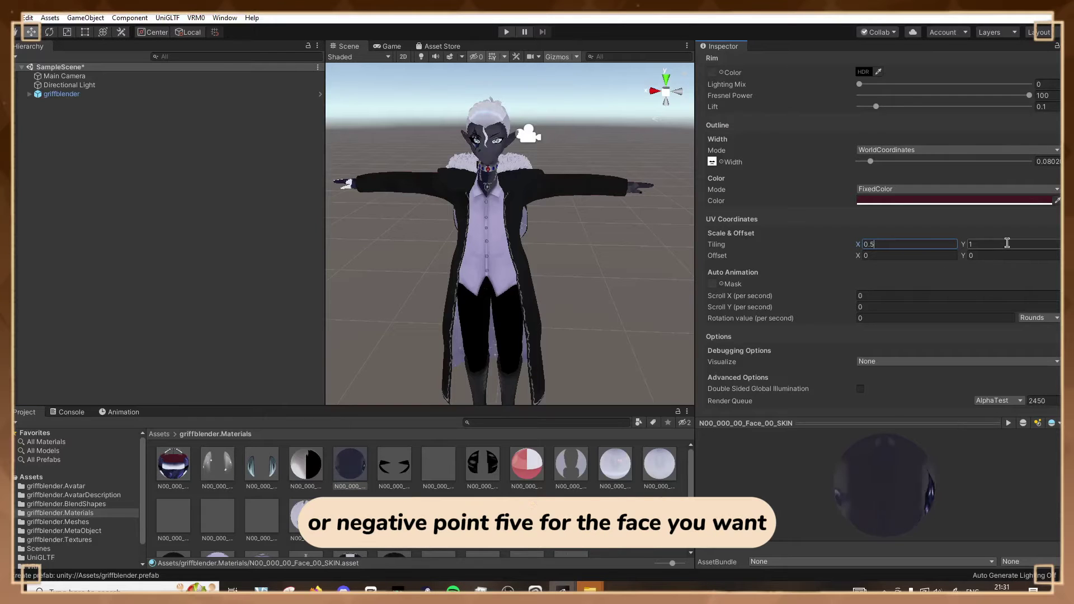
key(Tab)
text(0)
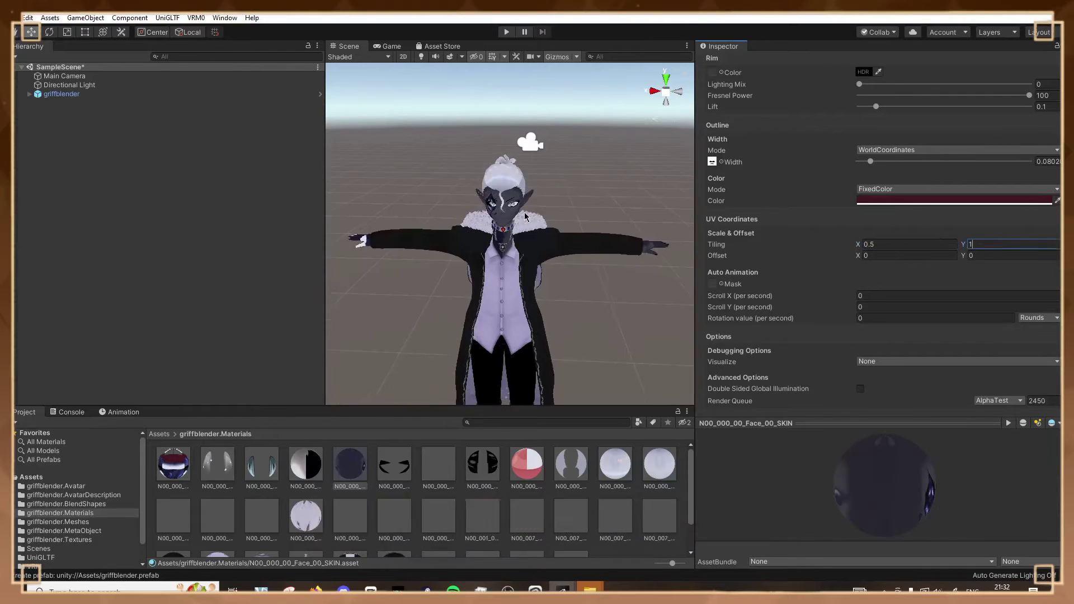
scroll(521, 219, up, 10)
scroll(521, 221, down, 7)
scroll(521, 220, up, 2)
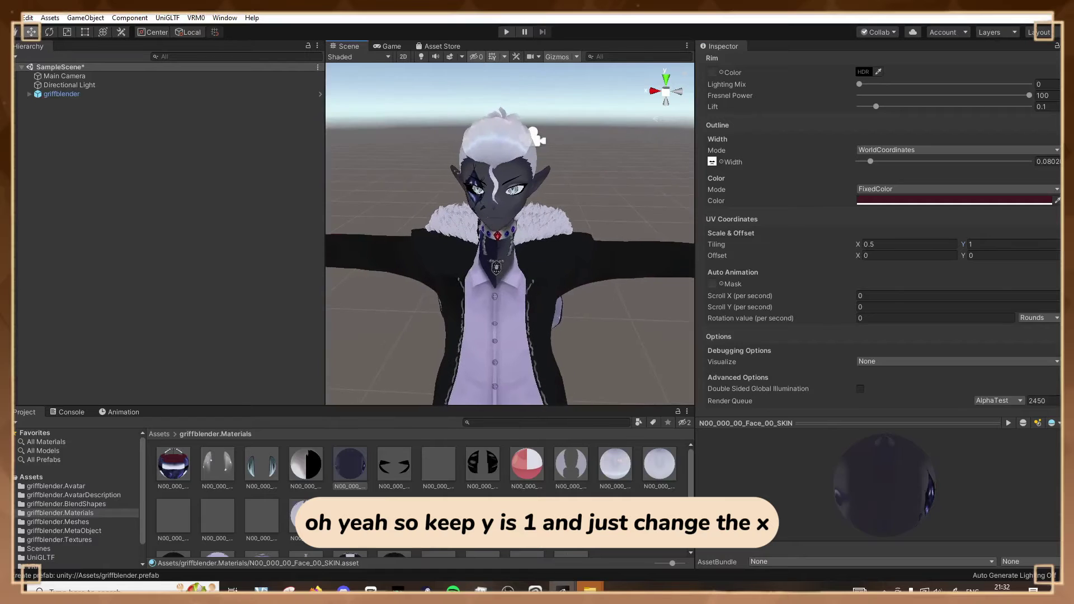
click(895, 244)
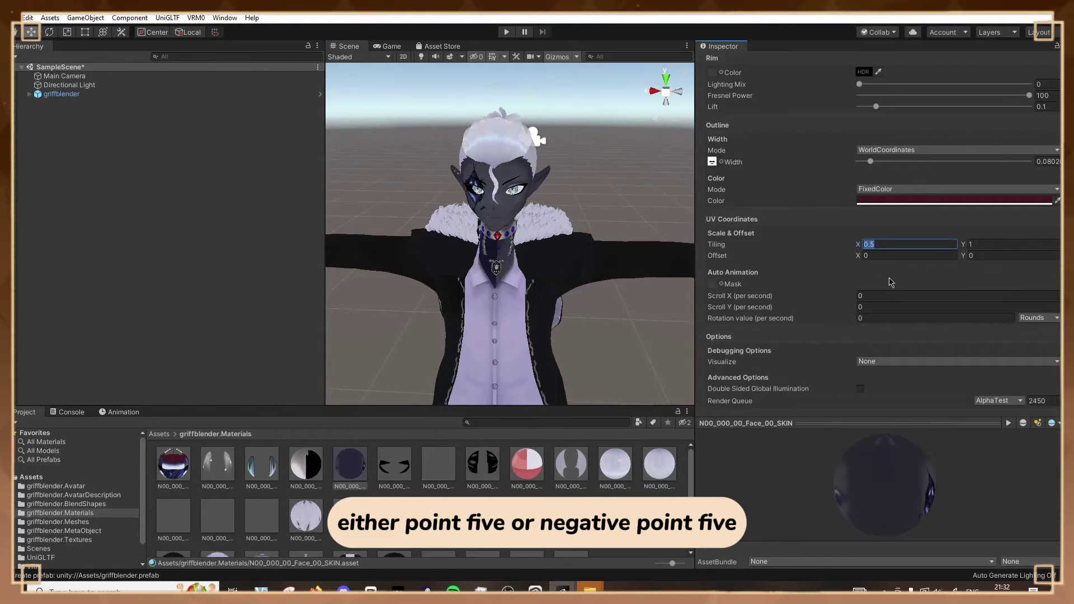
text(-0.)
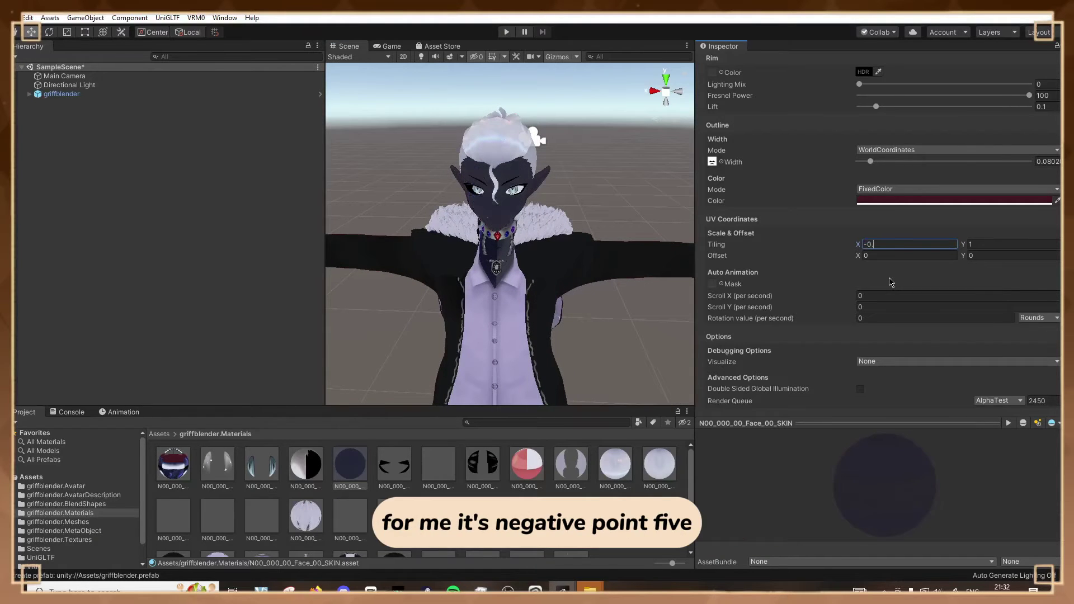
text(5)
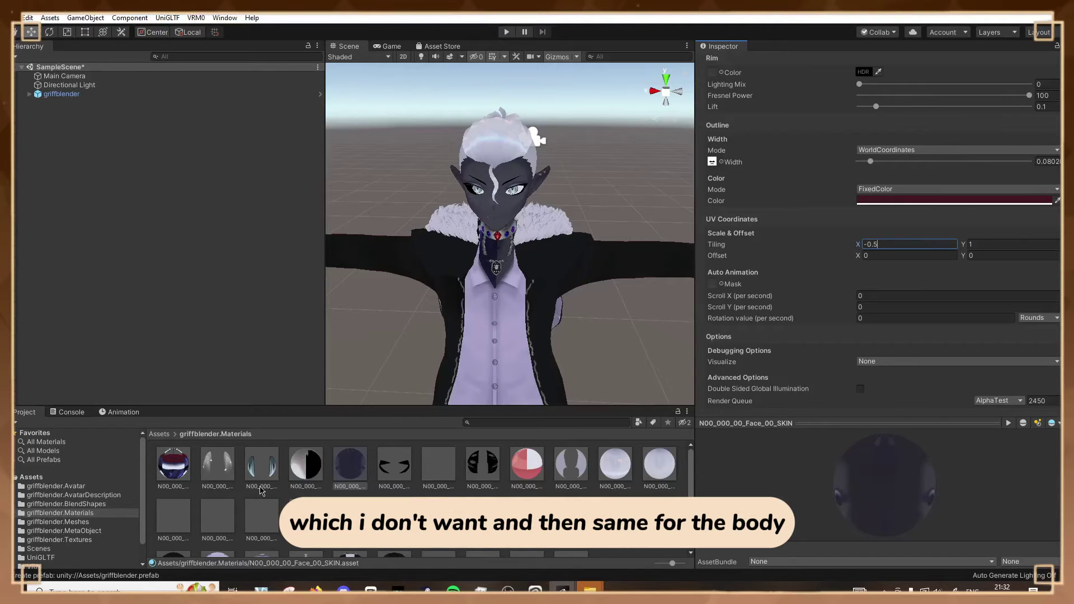
Set the X tiling to -0.5 on the N00_000_00_Body_00_SKIN and N00_000_00_EyeWhite_00_EYE materials and check the model in the scene
click(184, 474)
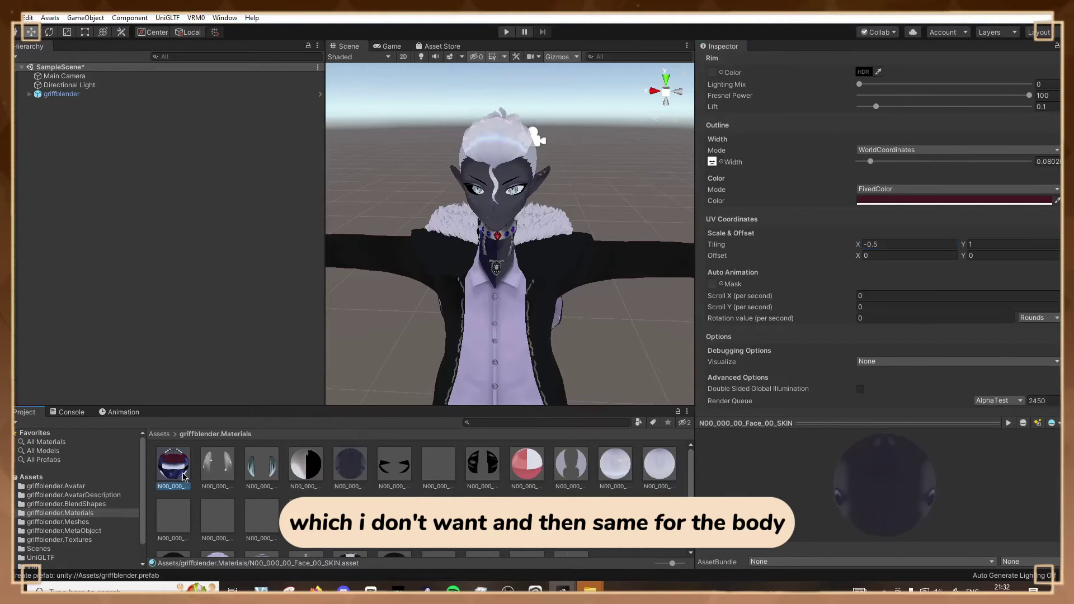
click(897, 246)
text(-0.5)
click(306, 465)
click(897, 245)
text(-0.5)
click(625, 198)
scroll(563, 204, down, 10)
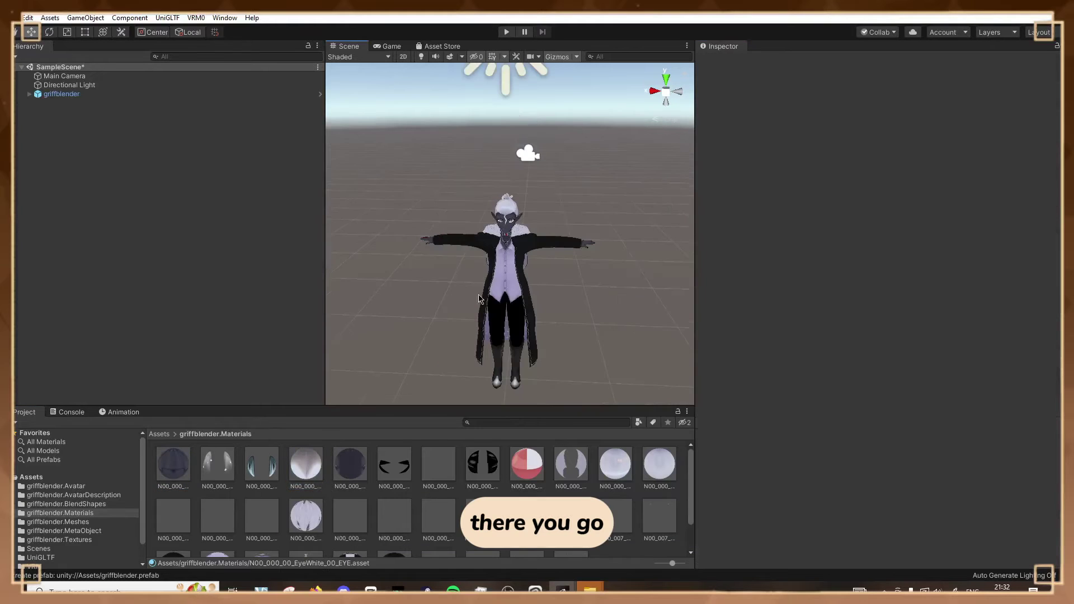
middle_drag(479, 295, 488, 255)
scroll(490, 246, up, 2)
scroll(499, 239, up, 3)
scroll(502, 242, down, 3)
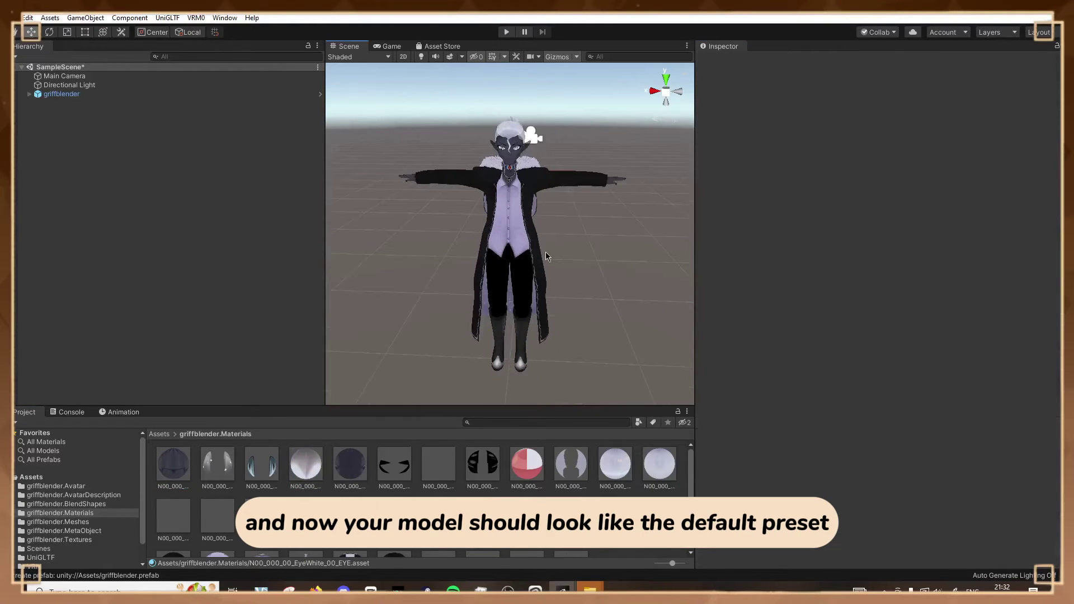
Create a new blend shape clip named altoufit from the BlendShape asset in griffblender.BlendShapes
click(78, 505)
click(263, 468)
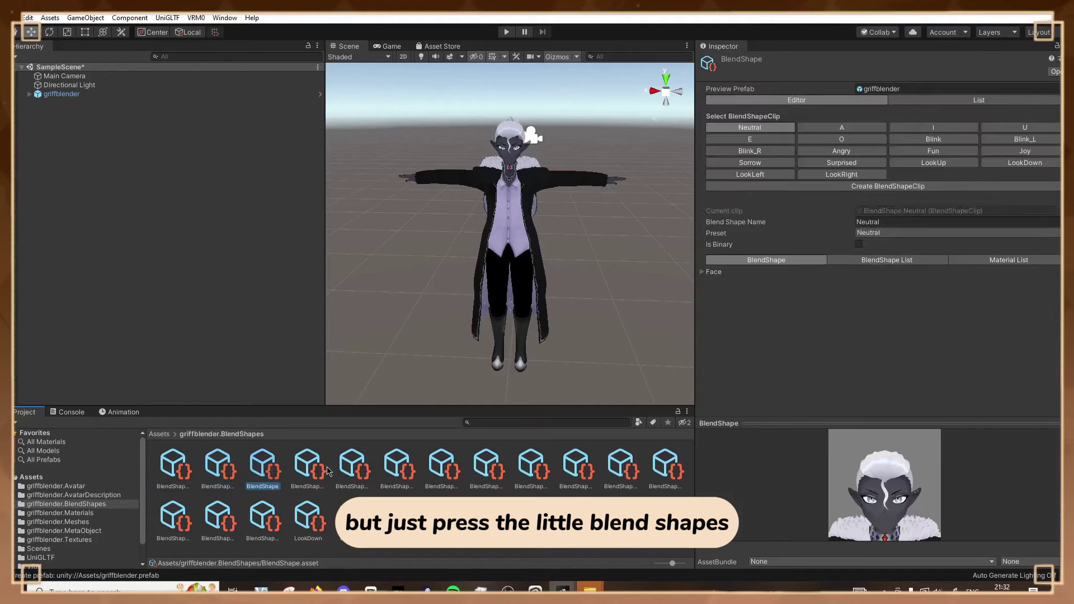
click(800, 187)
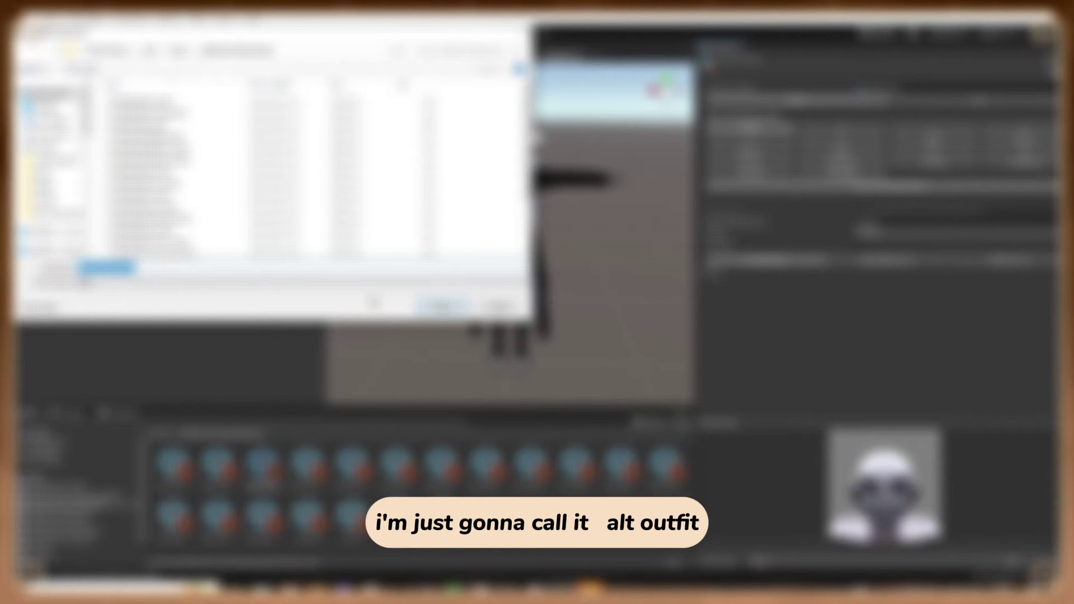
text(A)
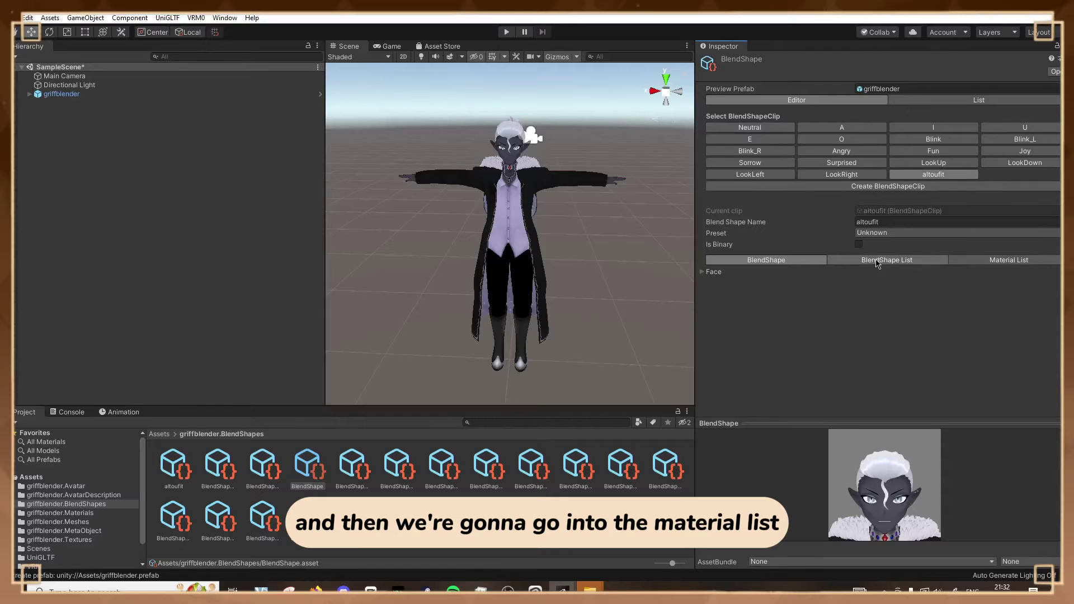
Add a material entry to the altoufit clip for N00_000_00_Body_00_SKIN with the _MainTex_ST property
click(991, 262)
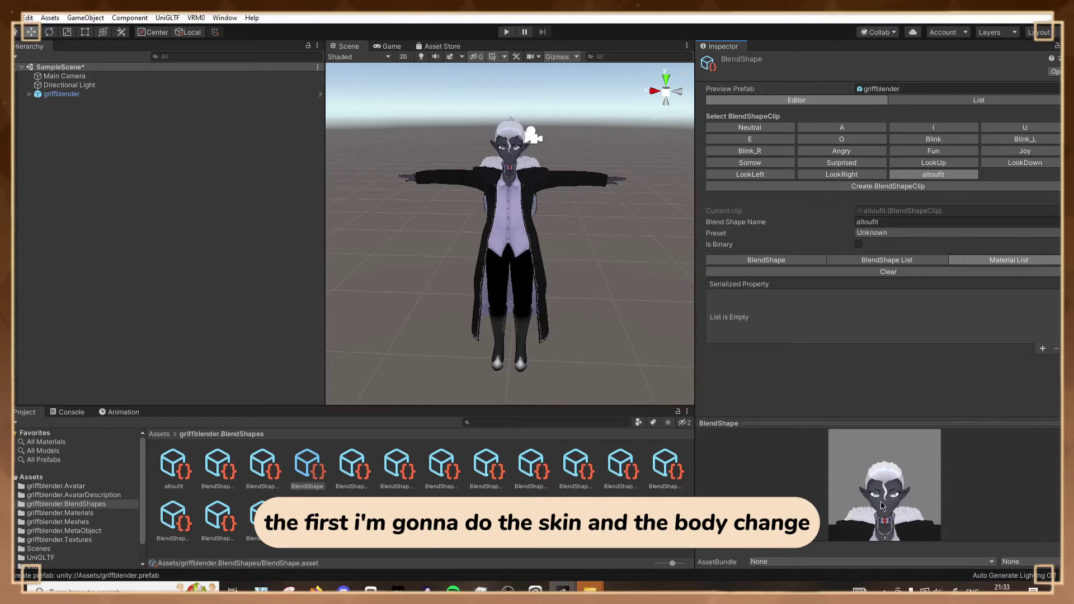
click(1043, 354)
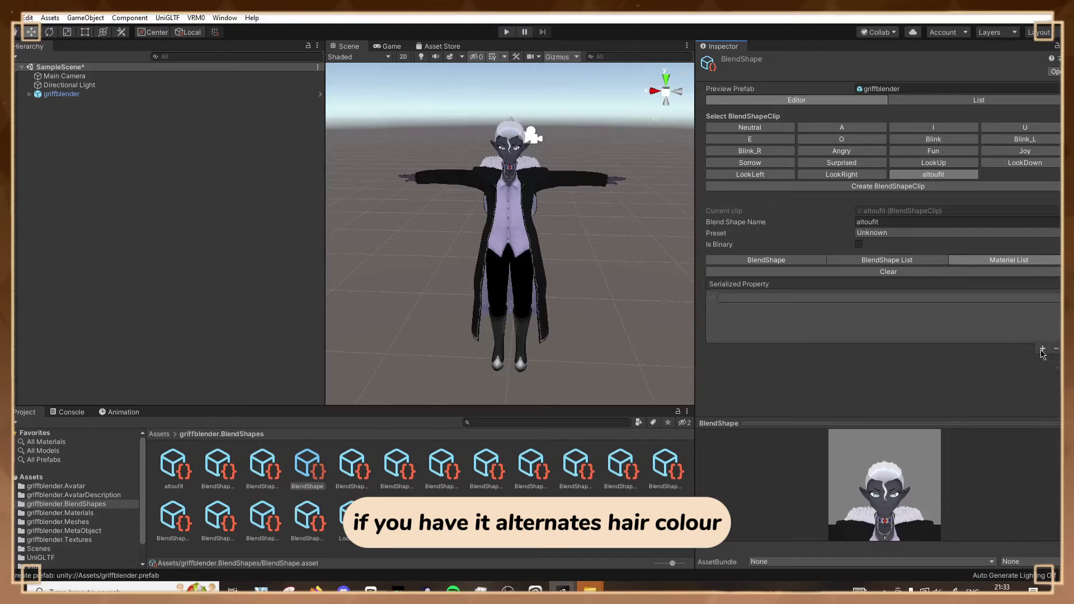
click(789, 303)
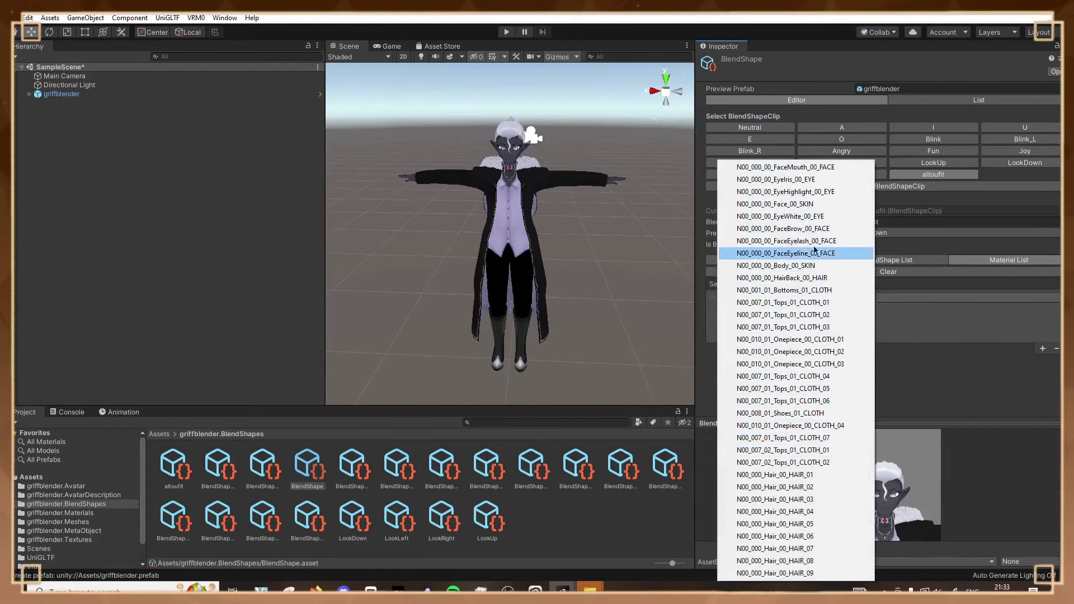
click(804, 267)
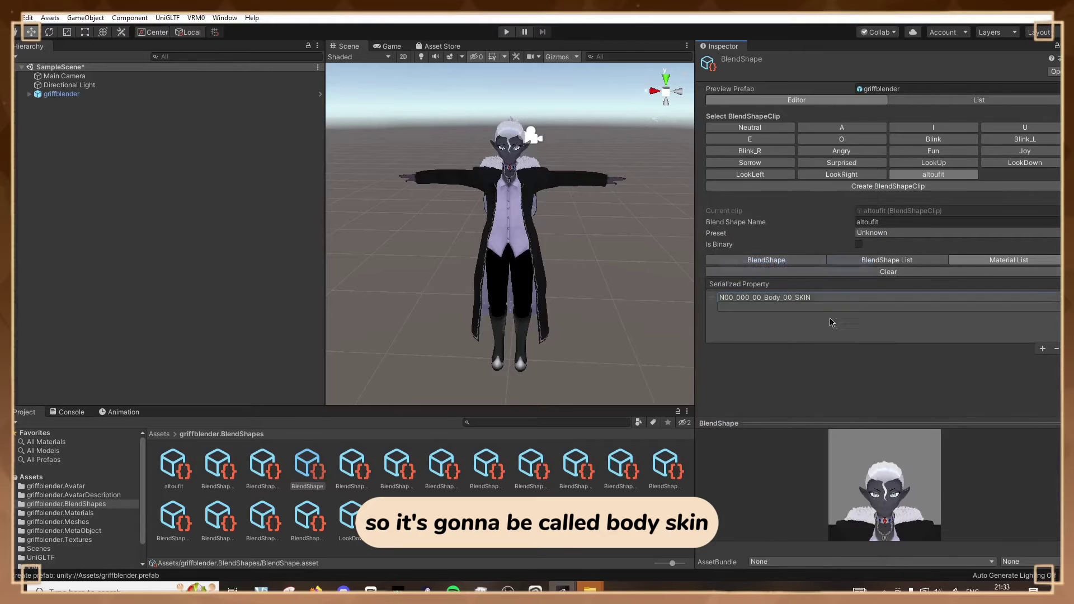
click(811, 309)
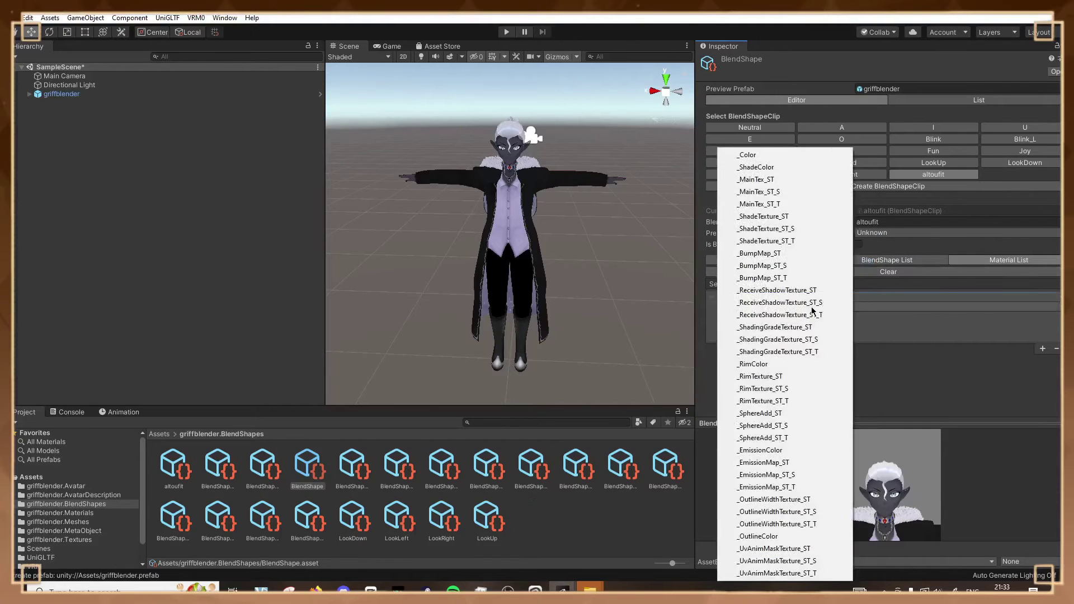
click(770, 180)
click(742, 308)
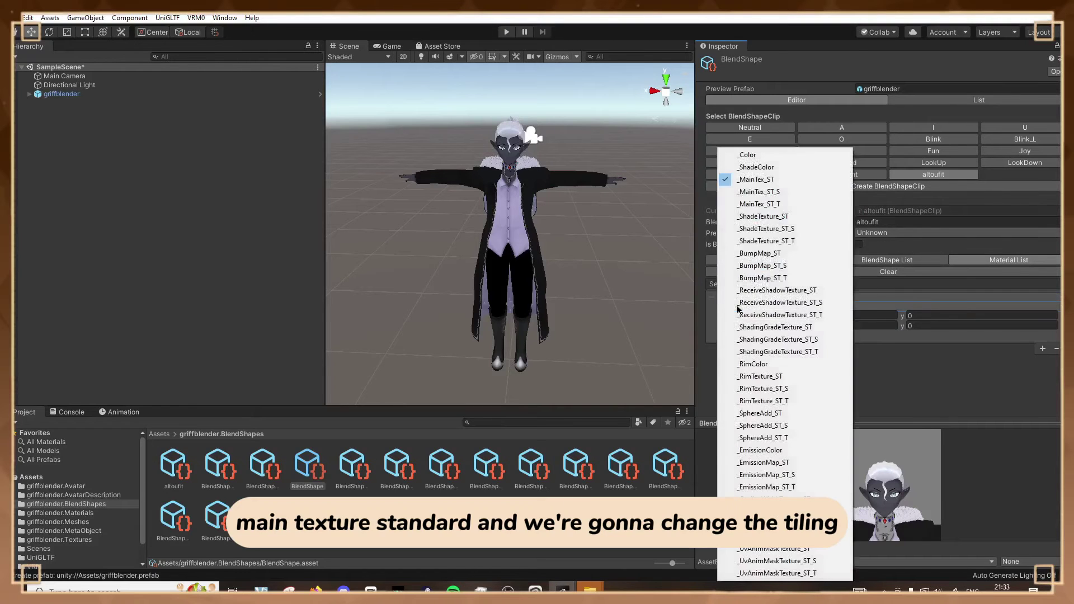
click(748, 180)
Set the body skin entry's tiling to X 0.5 and Y 1
click(762, 316)
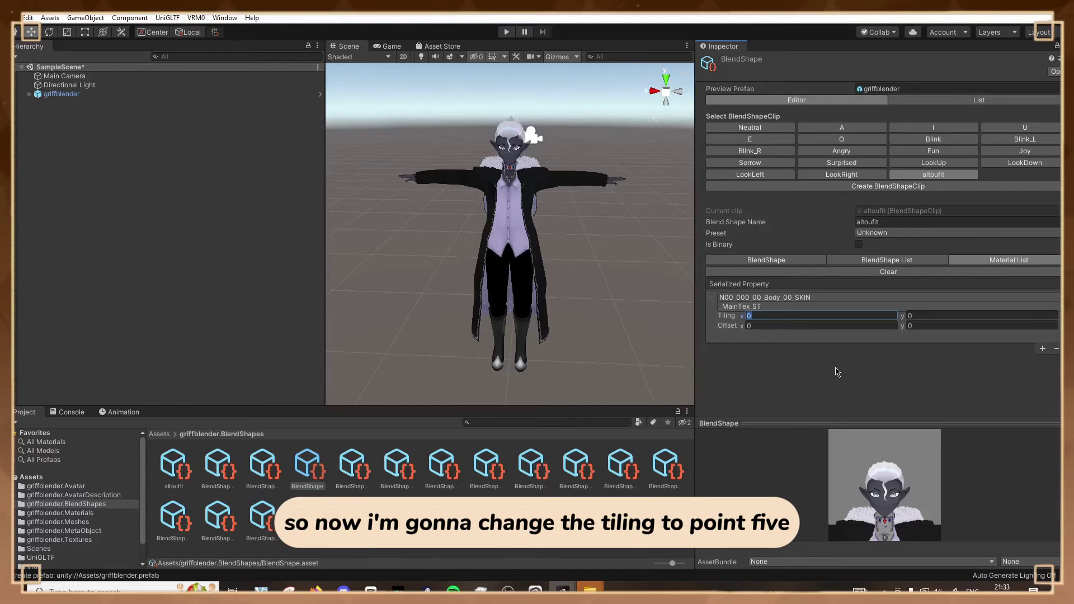
text(.5)
key(Tab)
text(1)
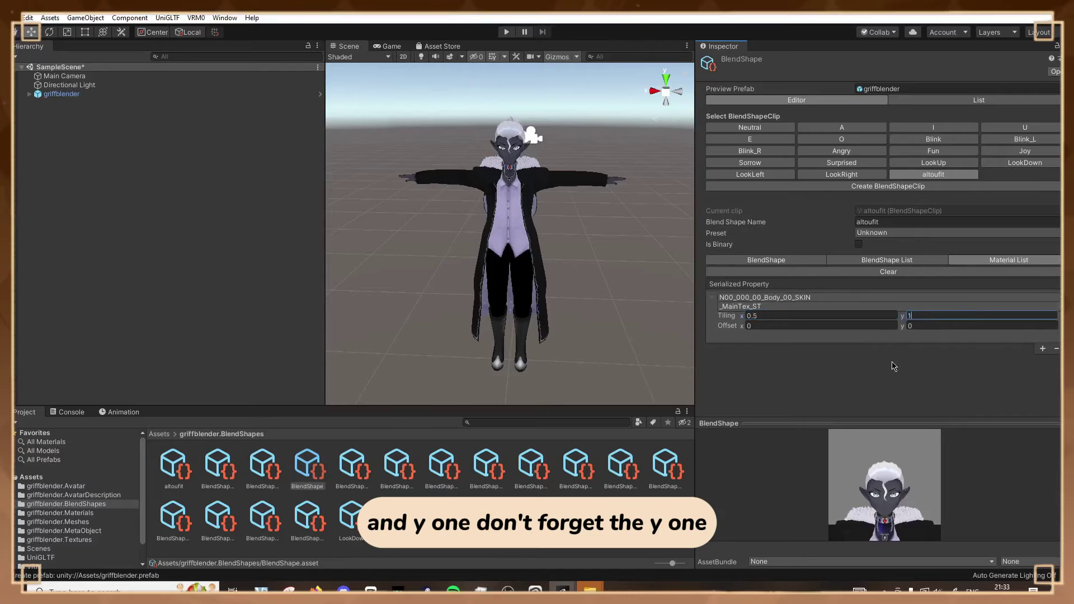
click(894, 367)
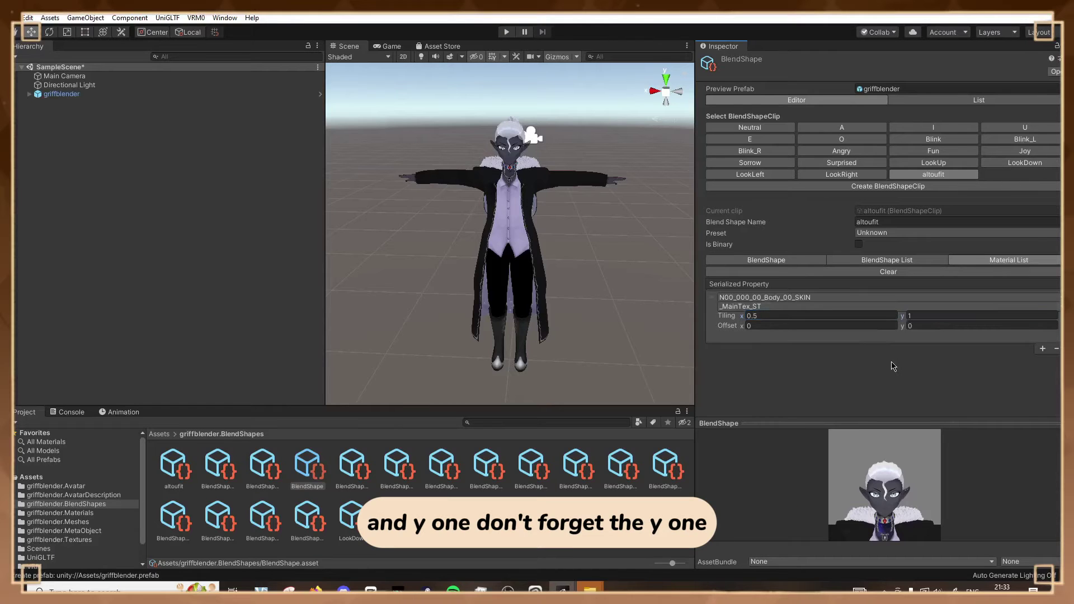
Add _MainTex_ST entries for N00_000_00_Face_00_SKIN and N00_000_00_EyeWhite_00_EYE, both with tiling X 0.5 and Y 1
click(1043, 349)
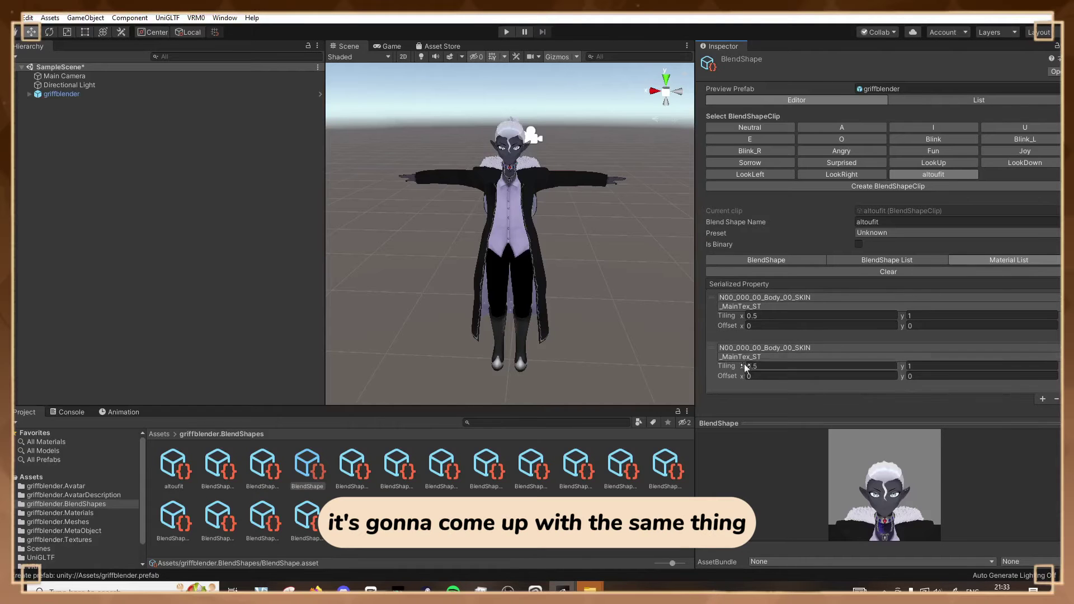
click(778, 348)
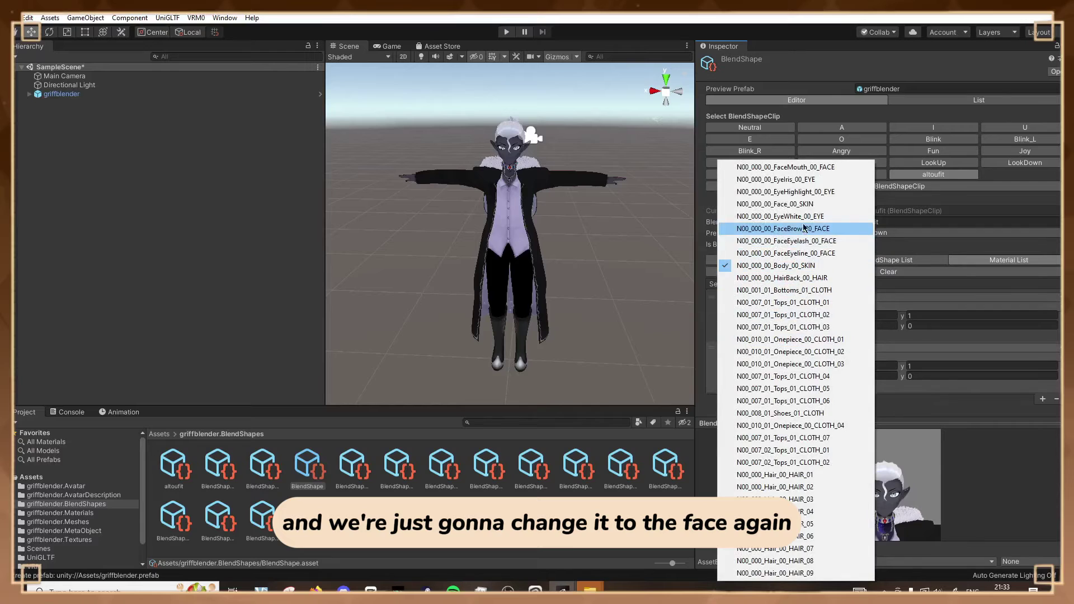
click(783, 204)
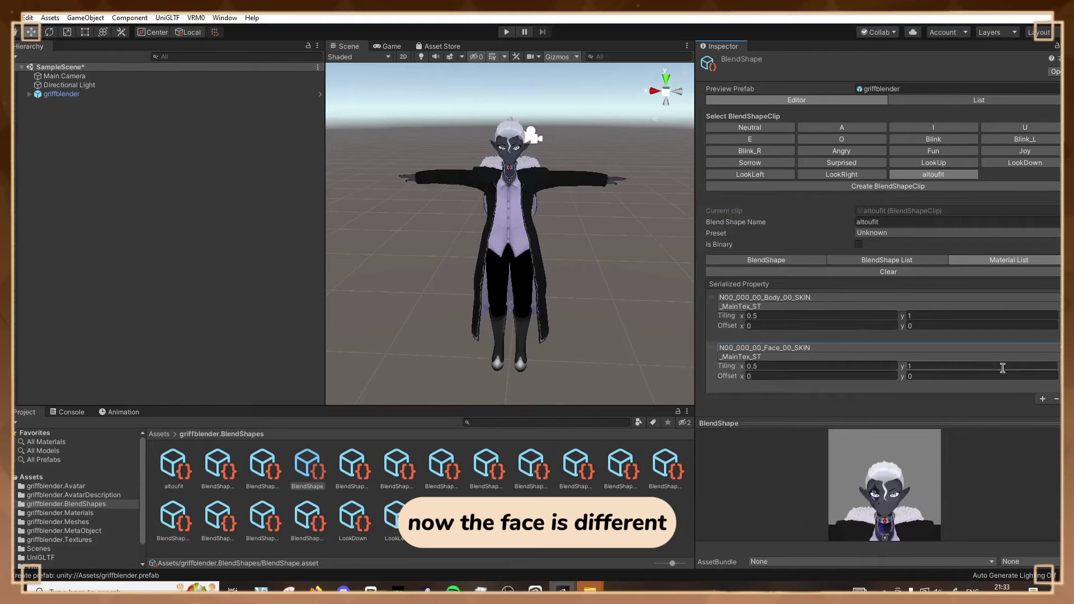
click(1042, 399)
click(894, 398)
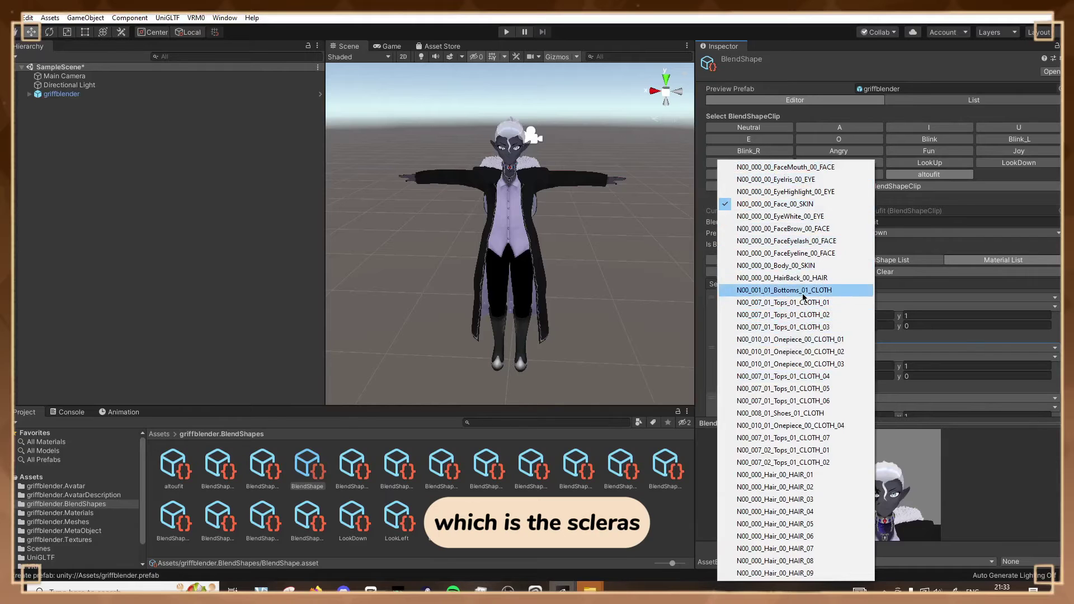
click(778, 216)
Add a fourth material entry to the altoufit clip, show the full body in the preview, and change the entry's property to _Color
scroll(1036, 409, down, 2)
scroll(965, 383, down, 3)
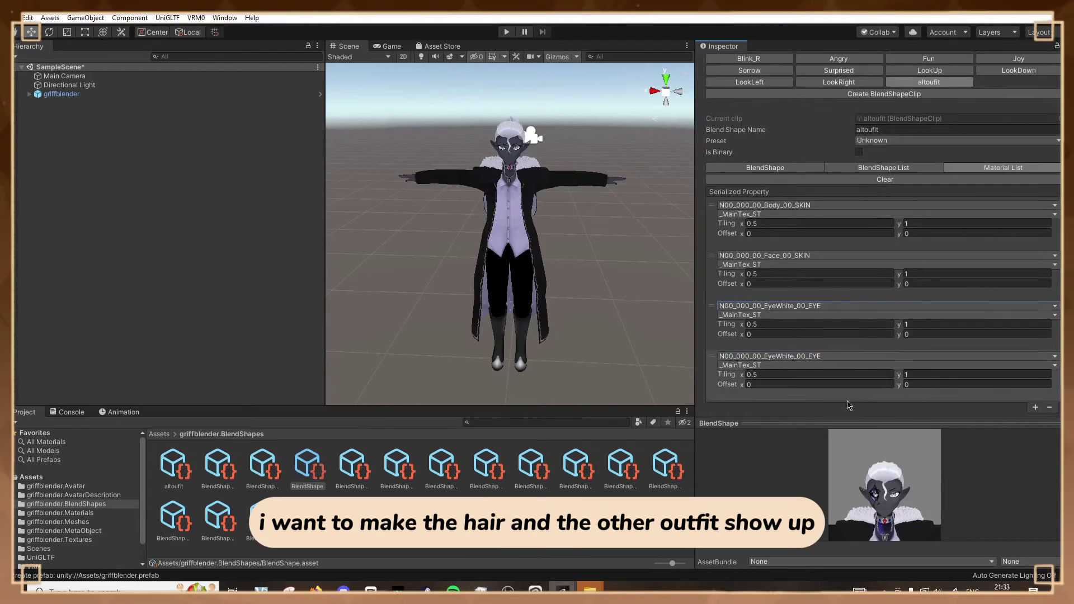
scroll(899, 482, down, 5)
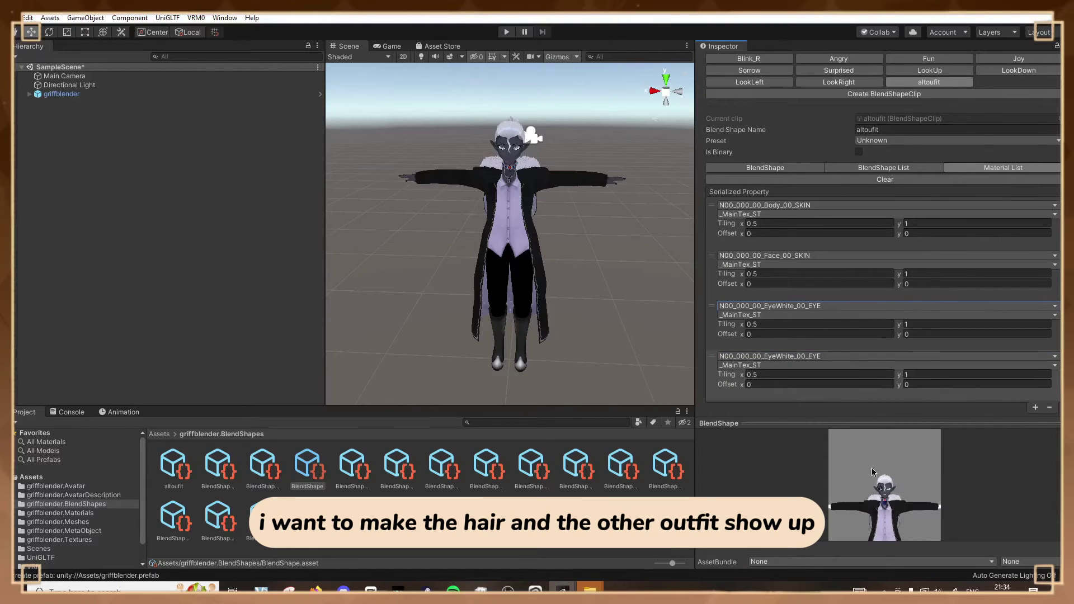
scroll(899, 481, up, 2)
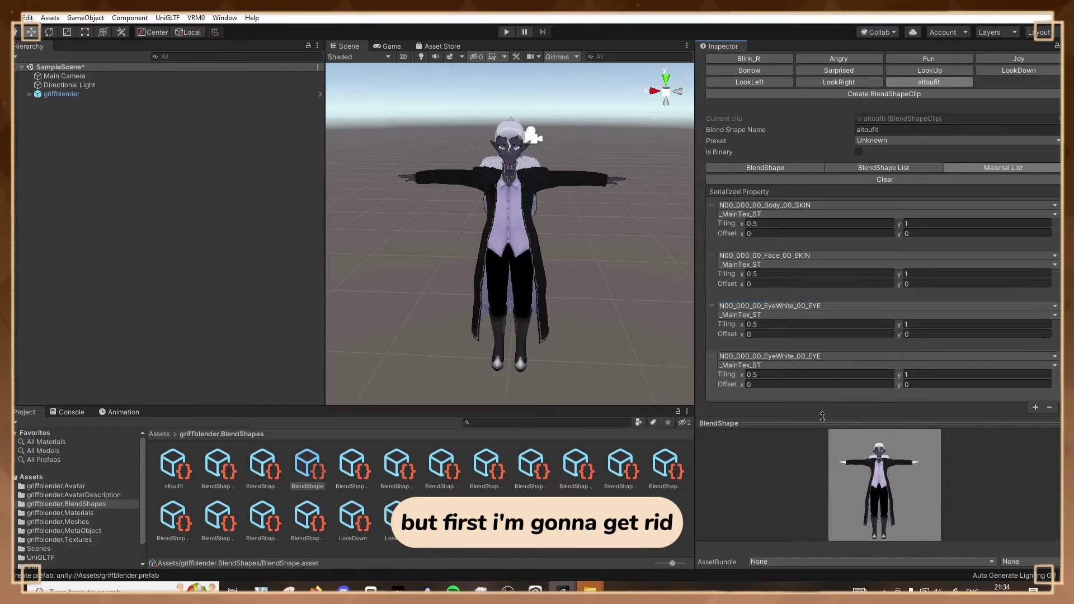
click(766, 364)
click(786, 367)
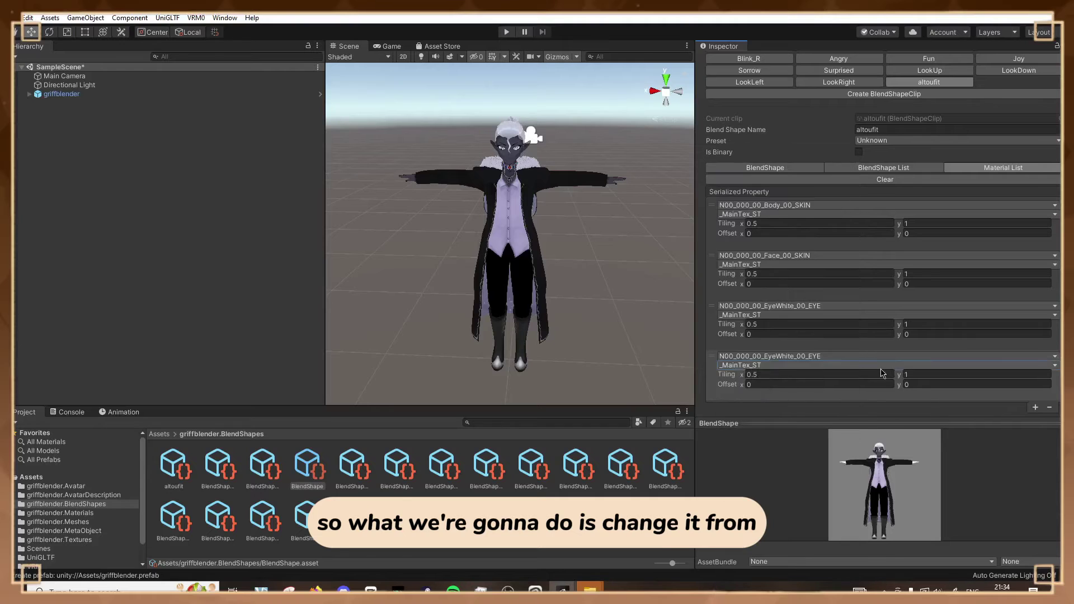
click(784, 368)
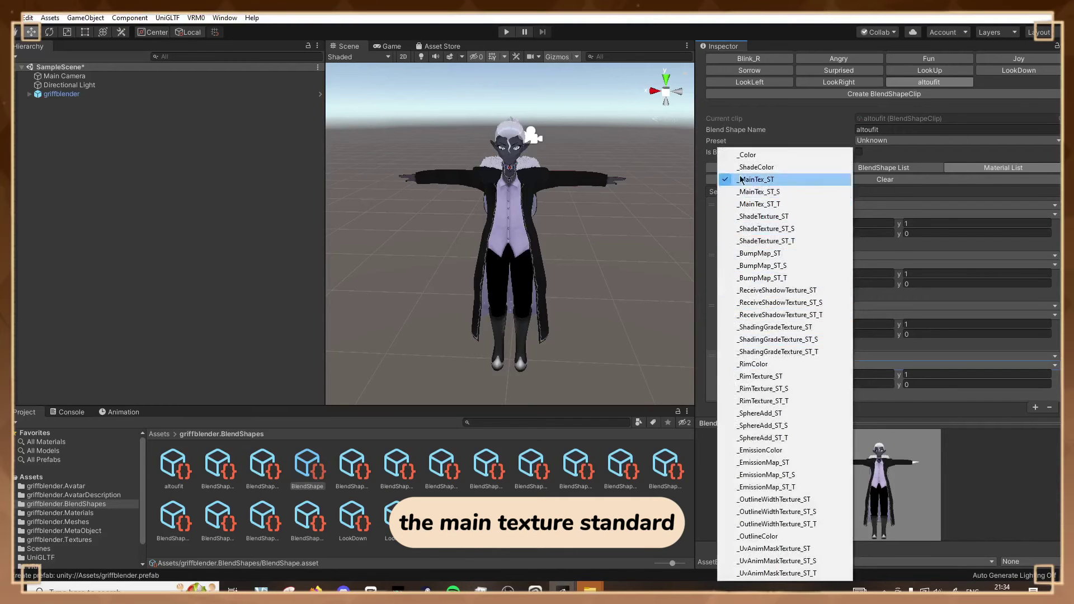
click(747, 150)
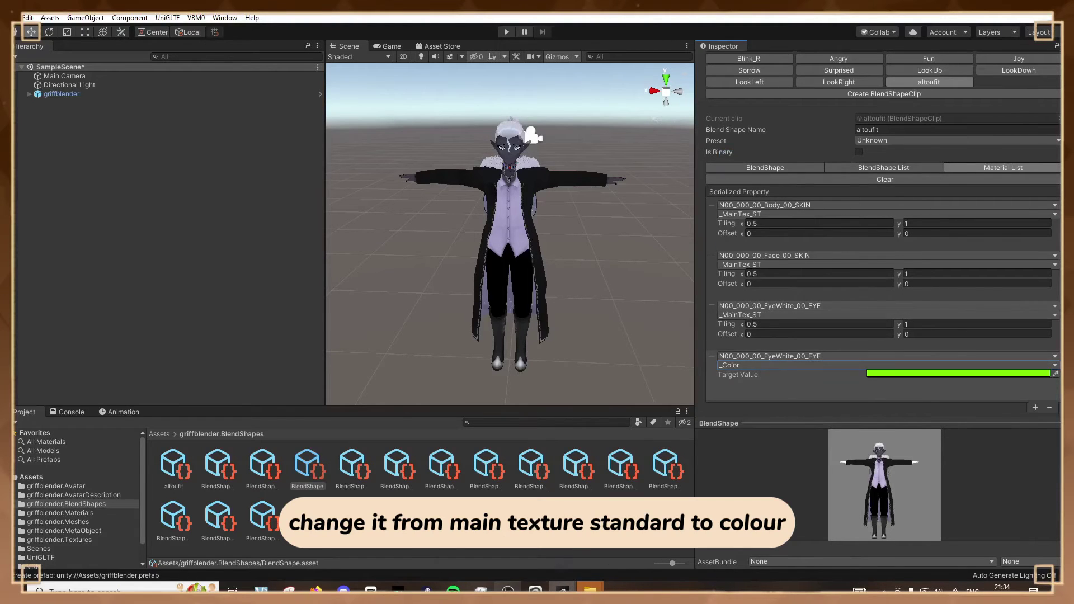
Look through the material assets in griffblender.Materials to identify which part of the model each one covers
click(859, 369)
click(889, 368)
click(831, 356)
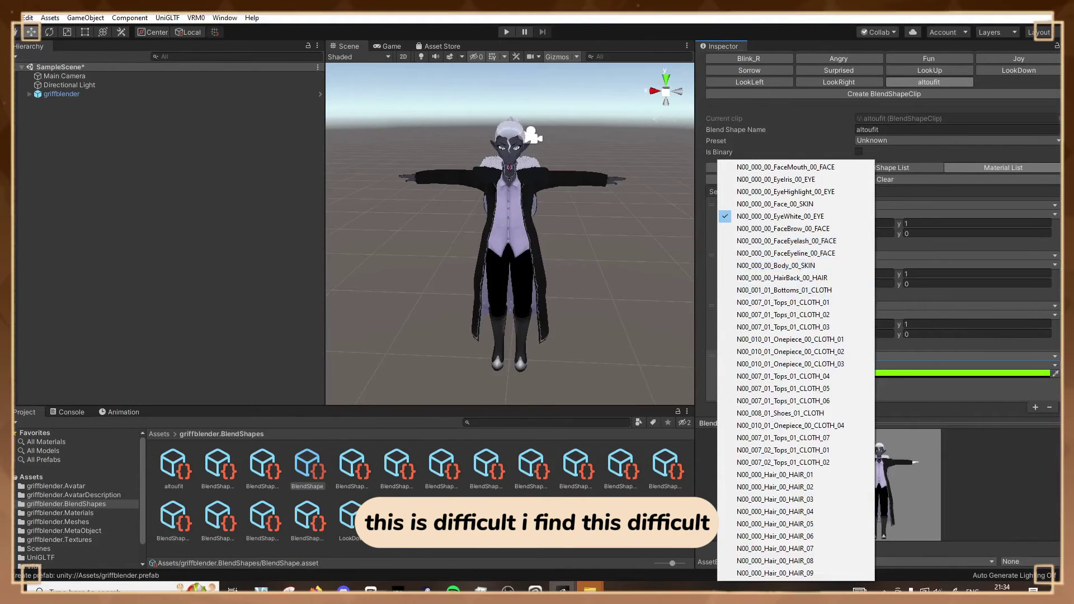
click(85, 515)
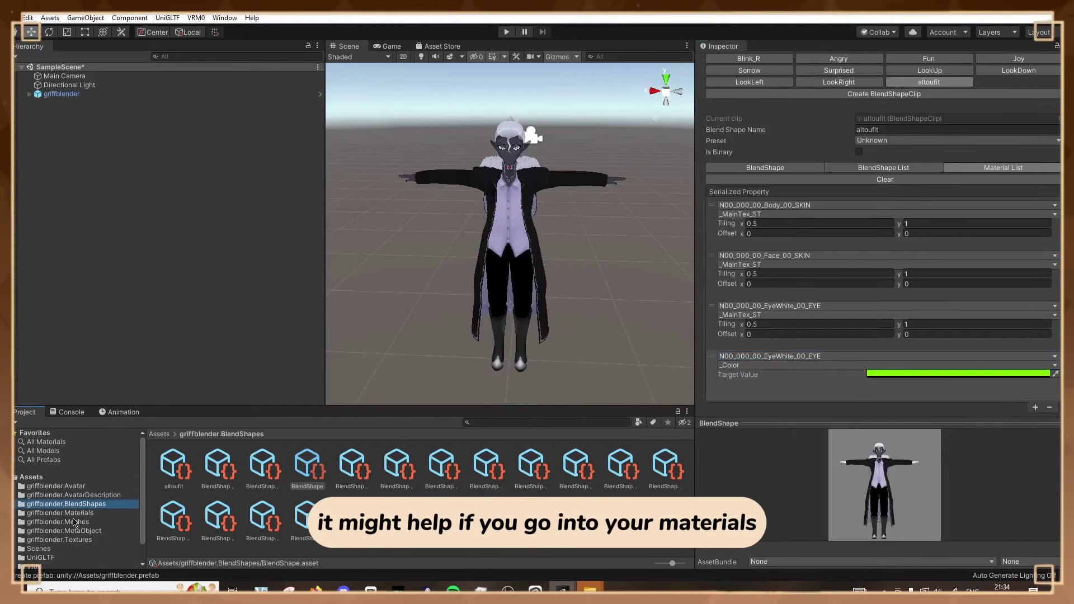
click(76, 513)
scroll(274, 488, down, 1)
click(263, 484)
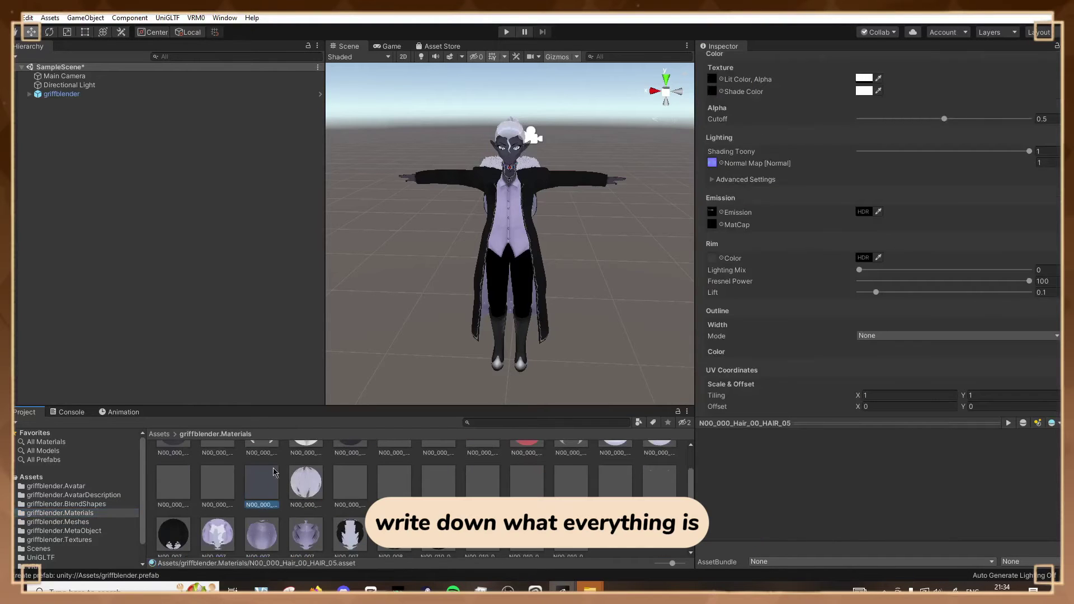
scroll(374, 468, up, 1)
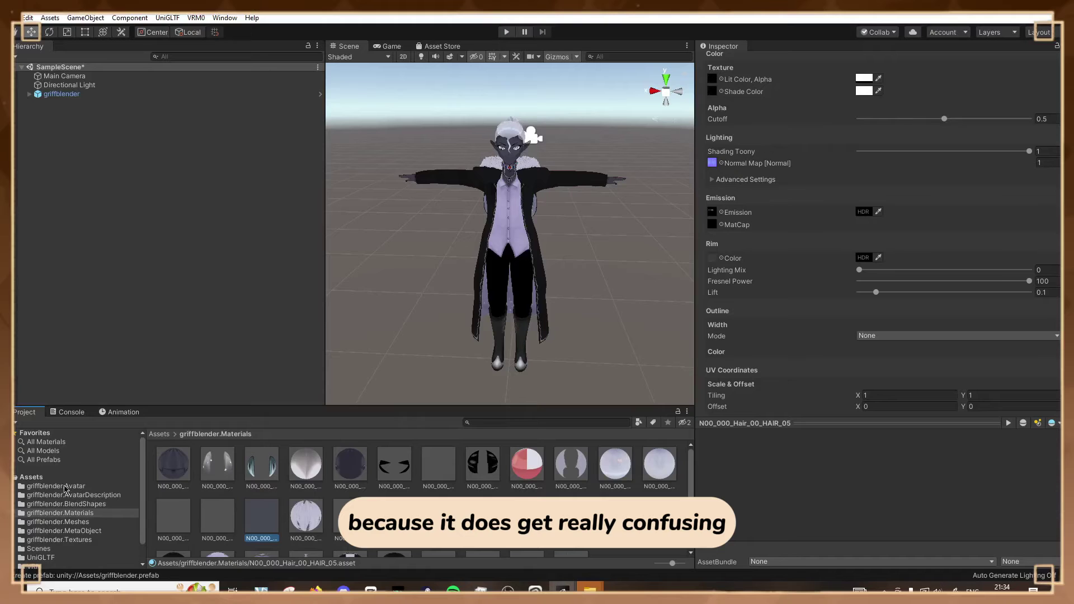
Return to the altoufit clip in griffblender.BlendShapes and set its fourth entry's material to N00_007_01_Tops_01_CLOTH_04
click(66, 504)
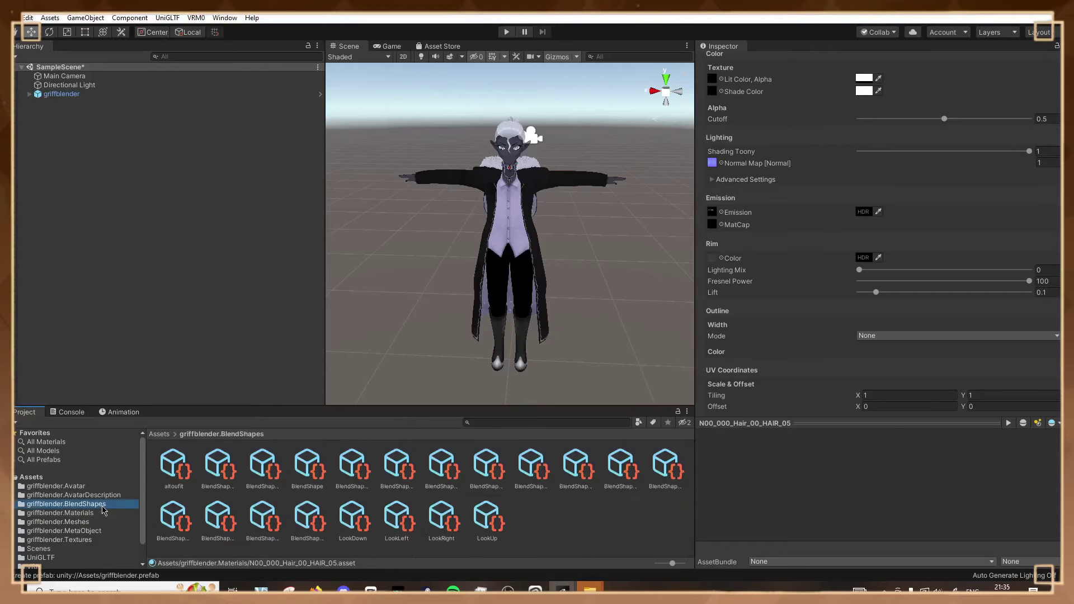
click(263, 467)
click(309, 464)
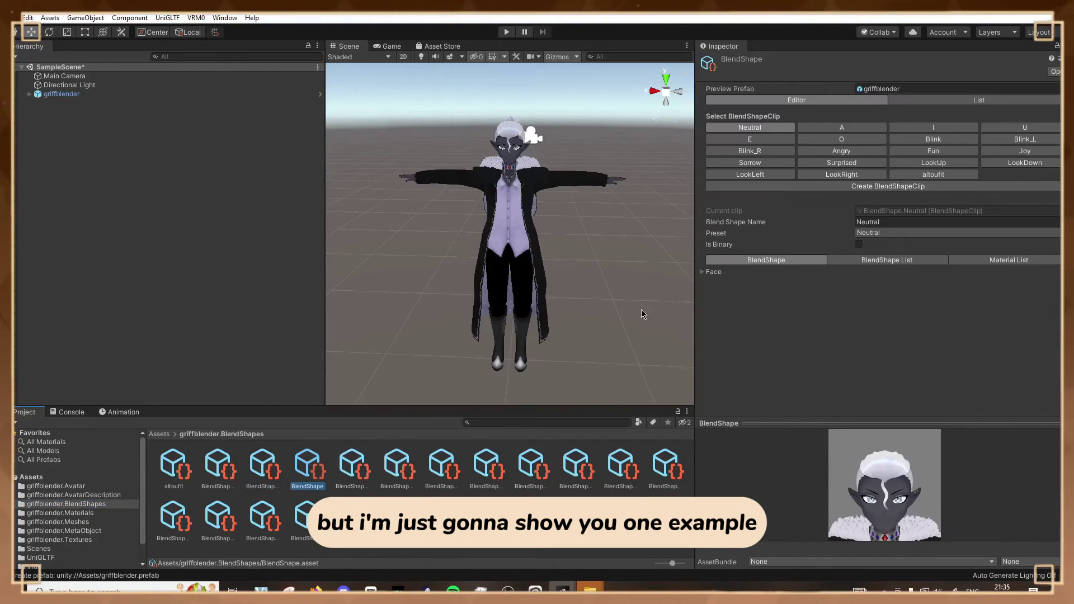
click(262, 473)
click(354, 473)
click(216, 471)
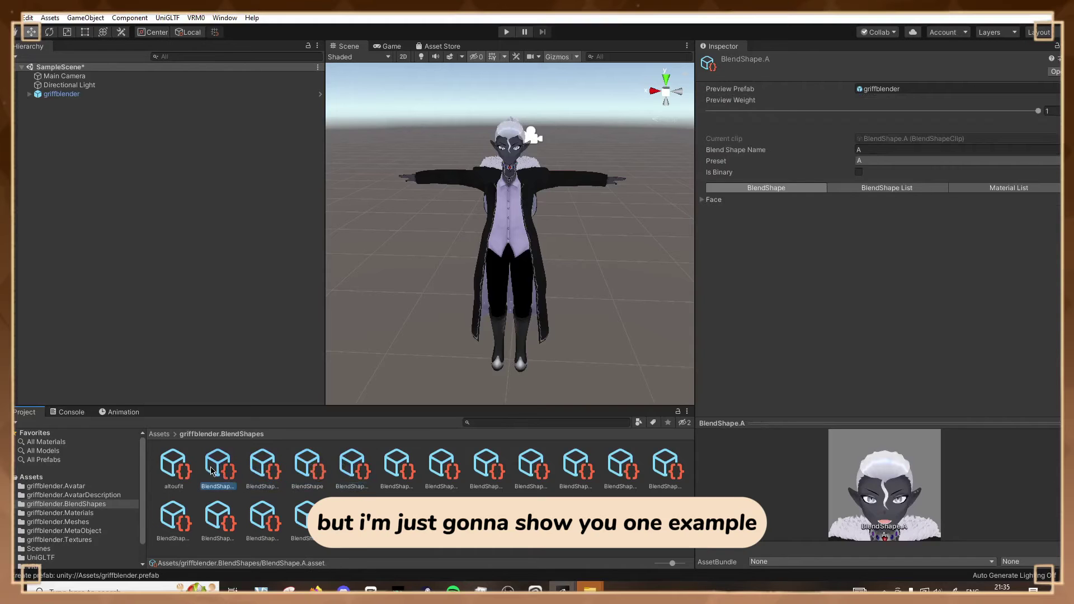
click(263, 467)
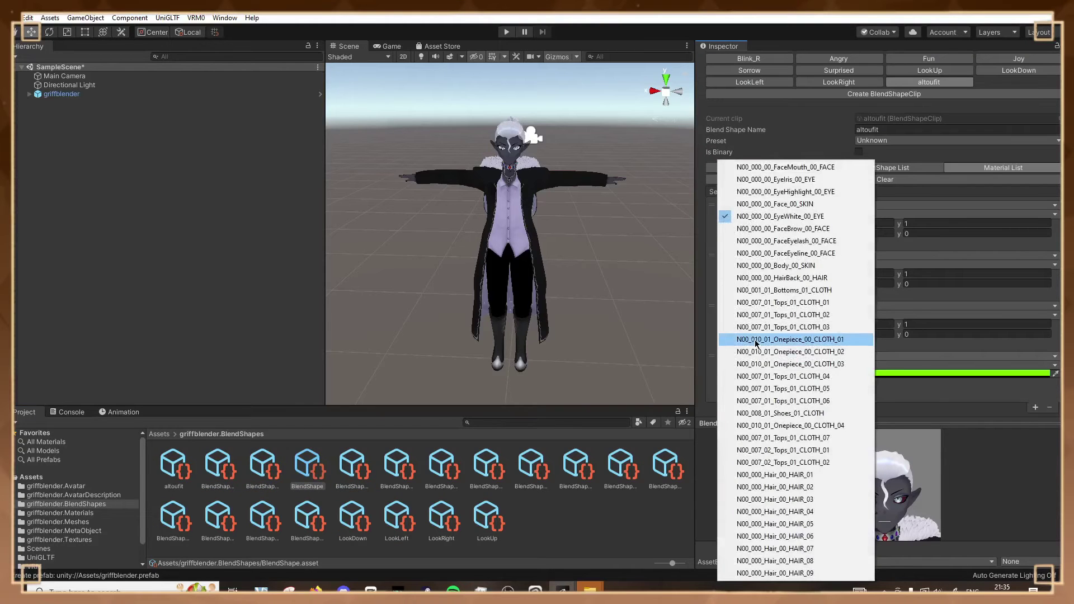
click(795, 376)
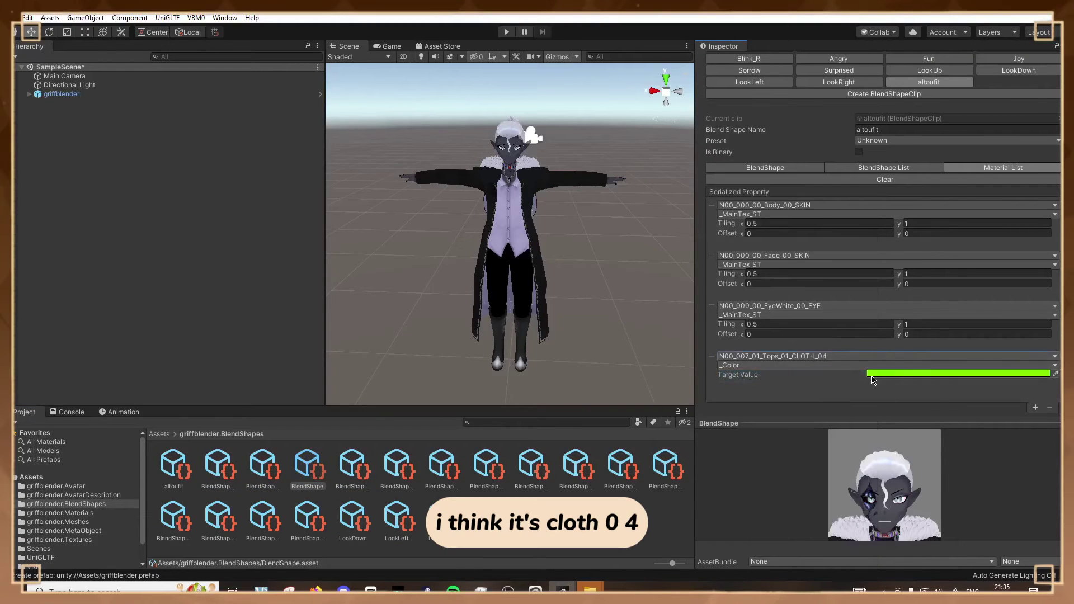
Set the fourth entry's target colour to white (FFFFFF) with an alpha of 0
click(868, 374)
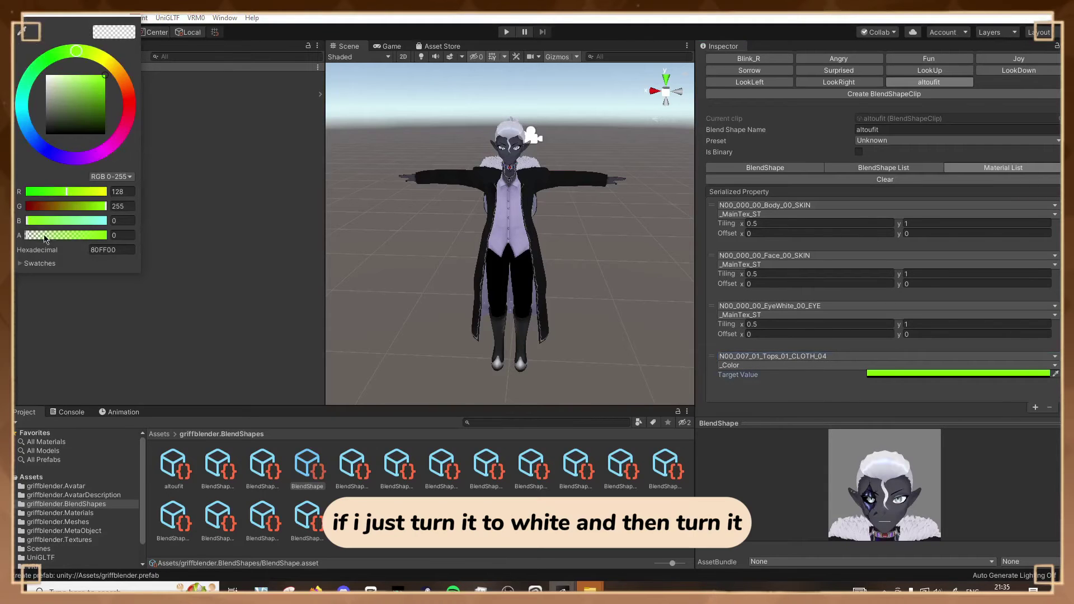
drag(59, 97, 47, 74)
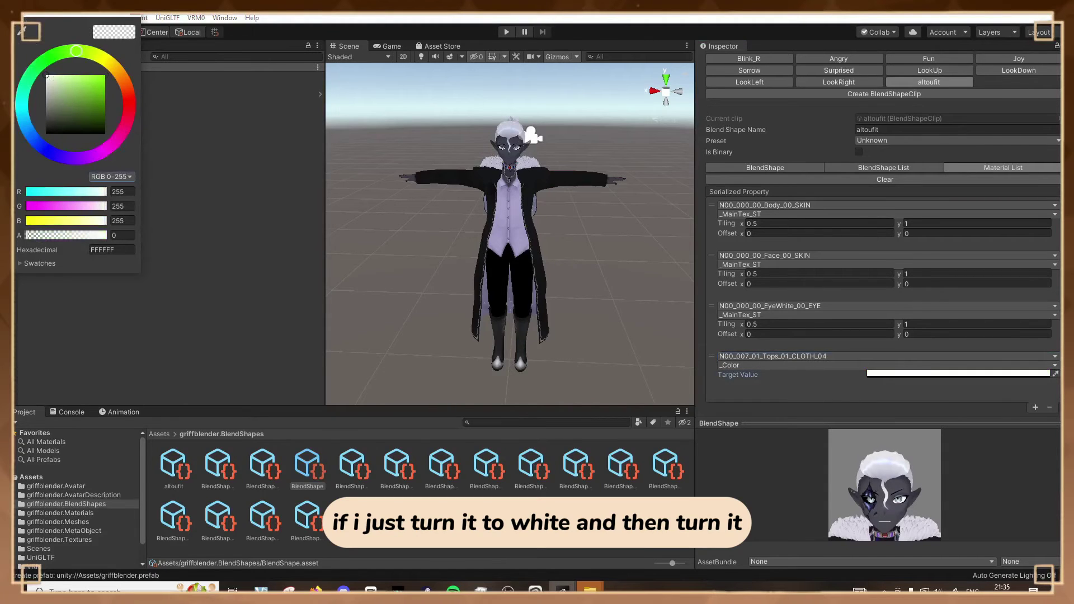
mouse_move(31, 239)
mouse_down()
mouse_move(127, 241)
mouse_move(25, 239)
mouse_up()
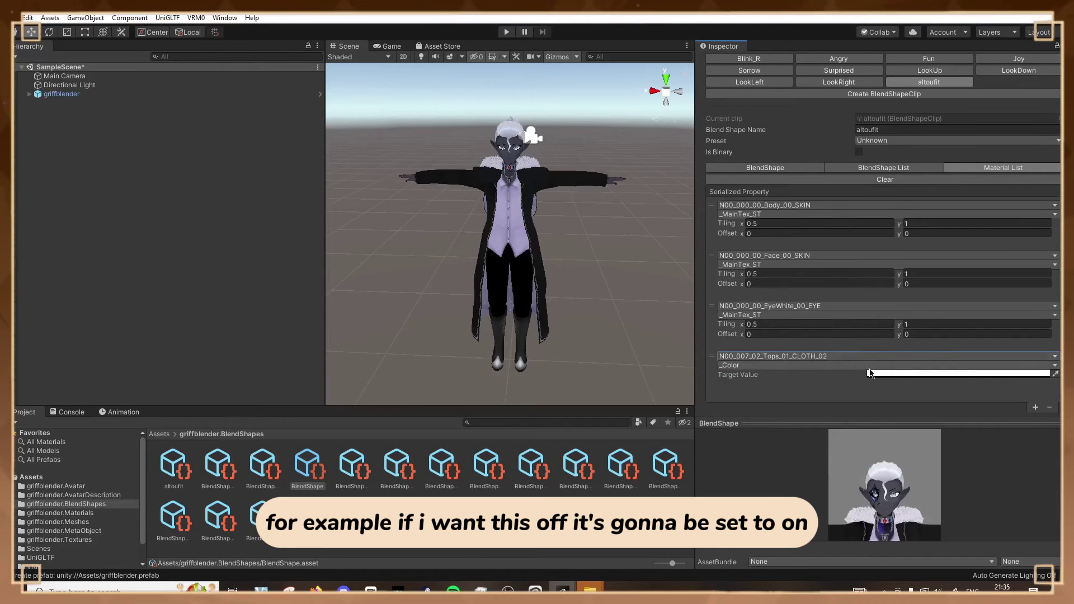
Change the fourth entry's material to N00_007_02_Tops_01_CLOTH_02, try its colour alpha at 255 and set it back to 0
click(870, 373)
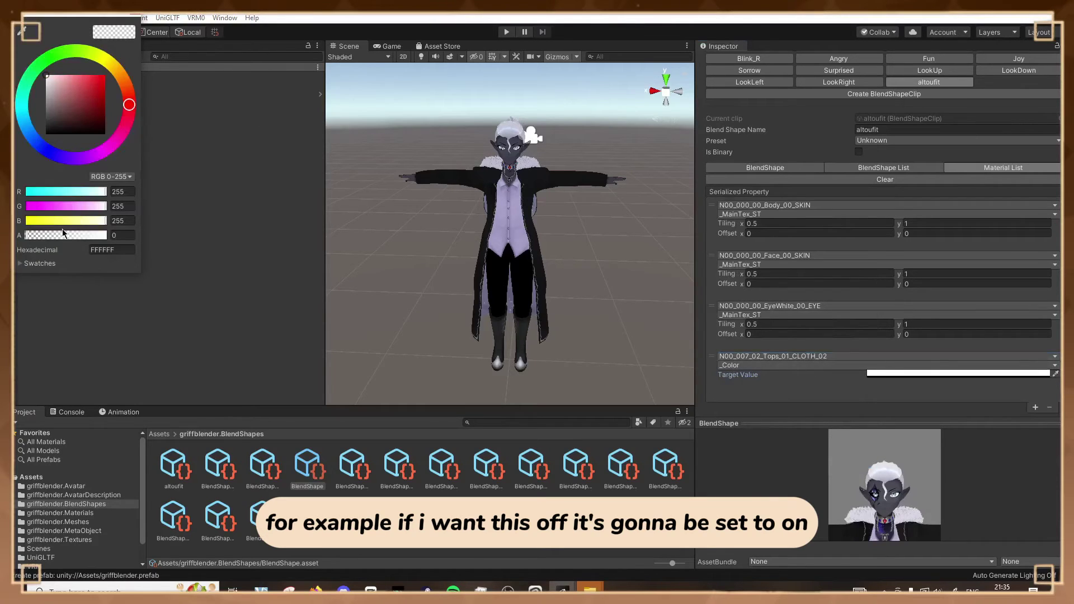
drag(63, 234, 109, 236)
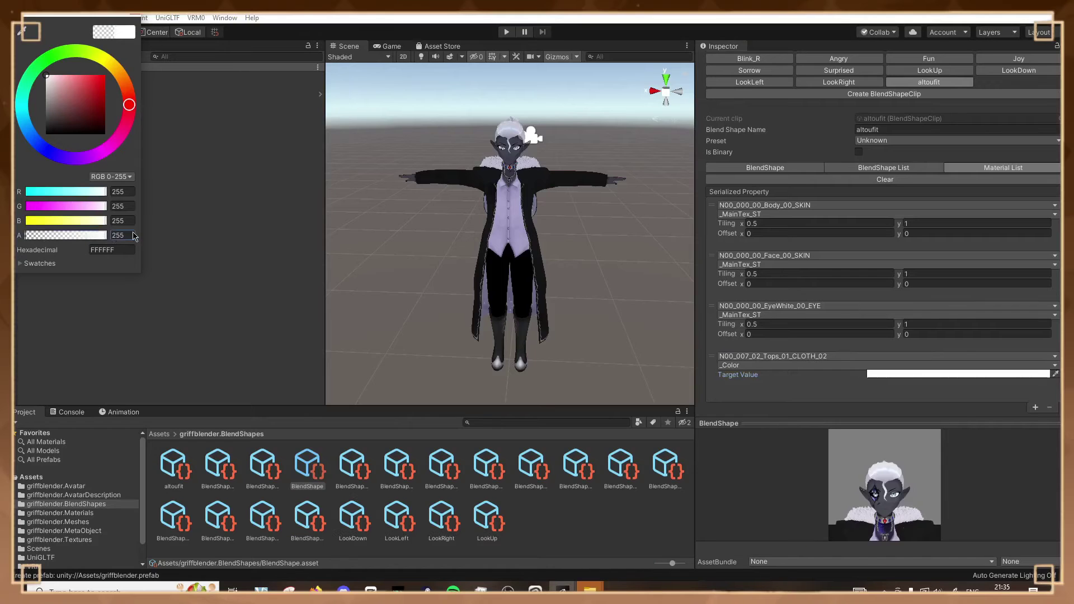
click(133, 236)
text(0)
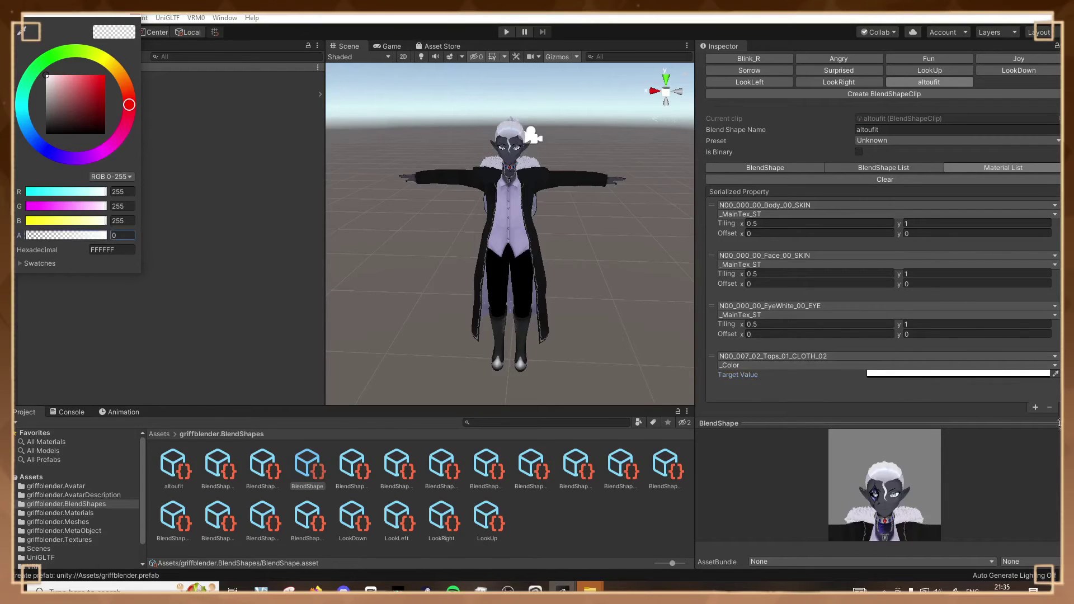
Add a fifth _Color entry for N00_007_01_Tops_01_CLOTH_07 and widen the Inspector
click(1035, 408)
click(1035, 407)
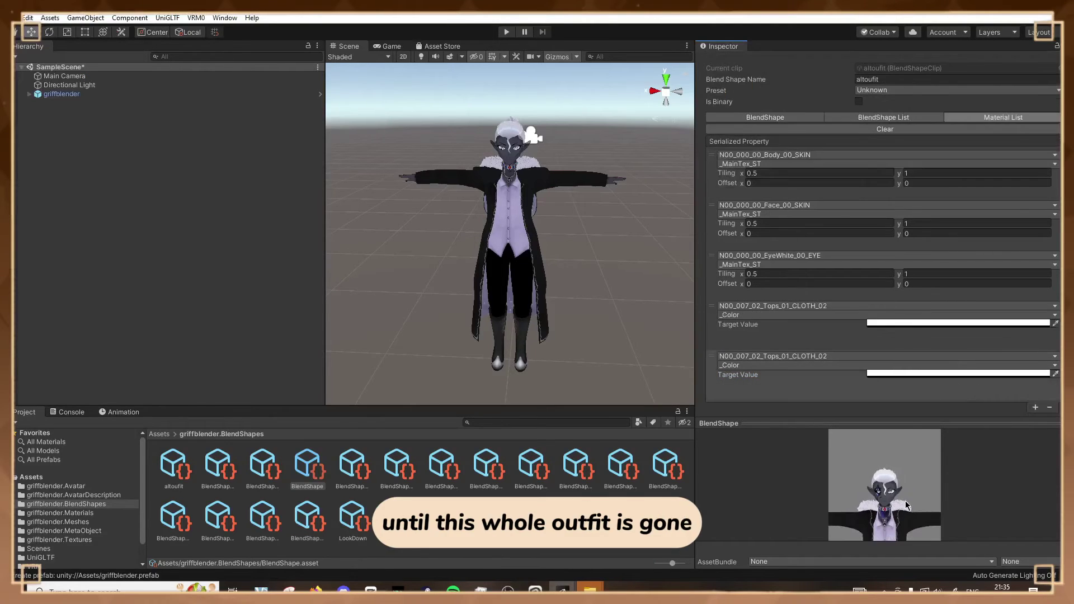
middle_drag(907, 506, 886, 466)
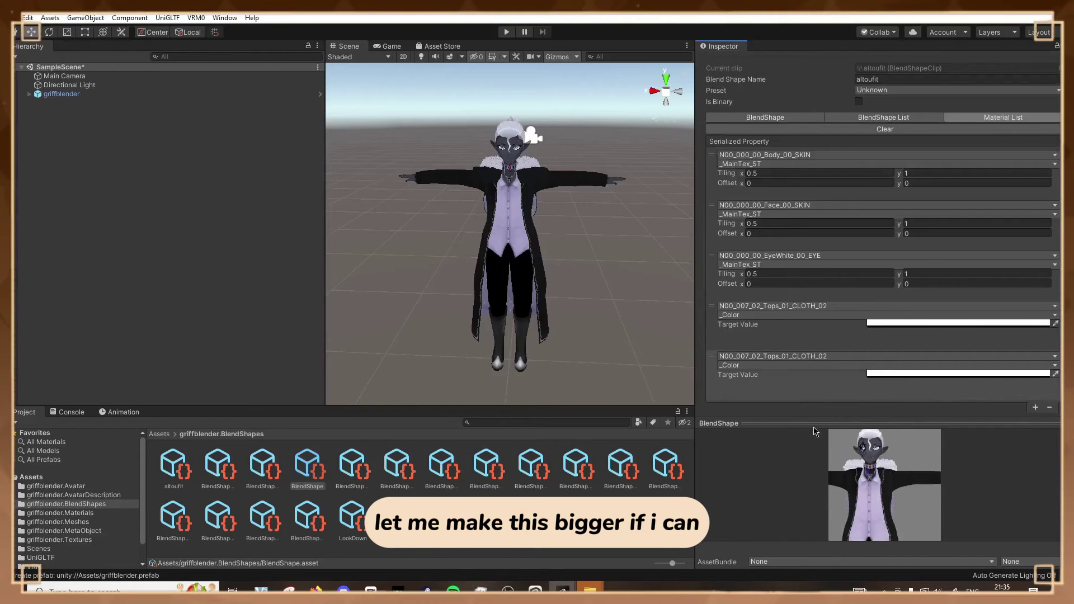
drag(692, 429, 502, 430)
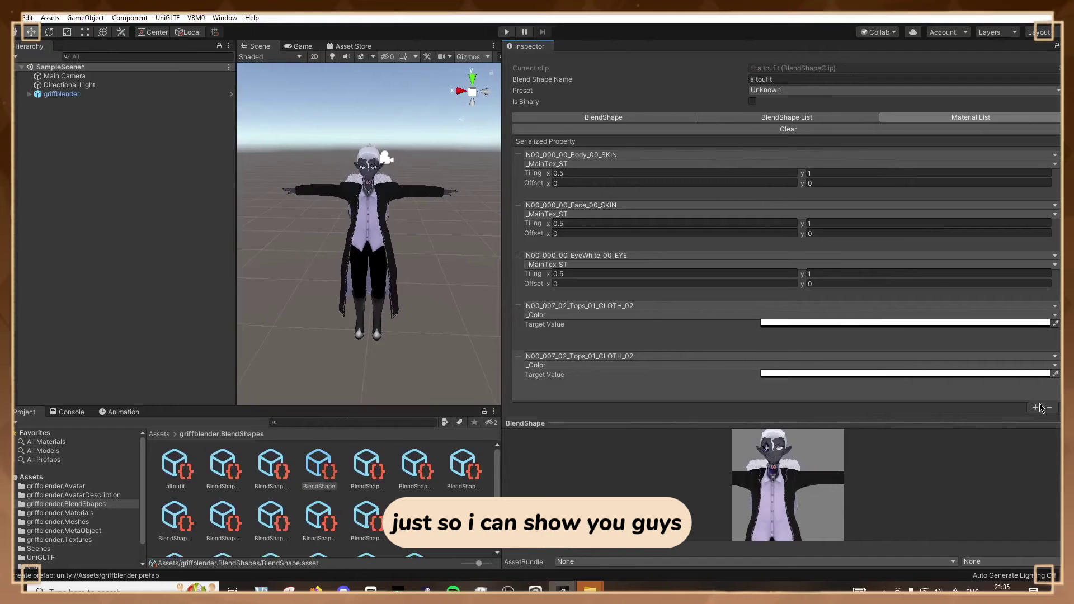
right_click(1041, 423)
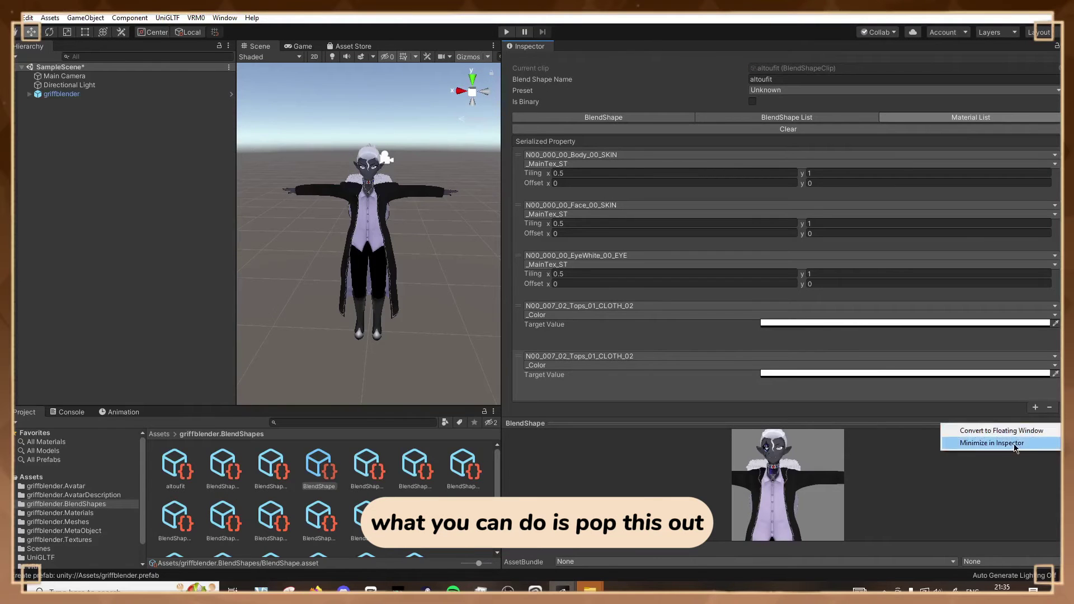
click(802, 481)
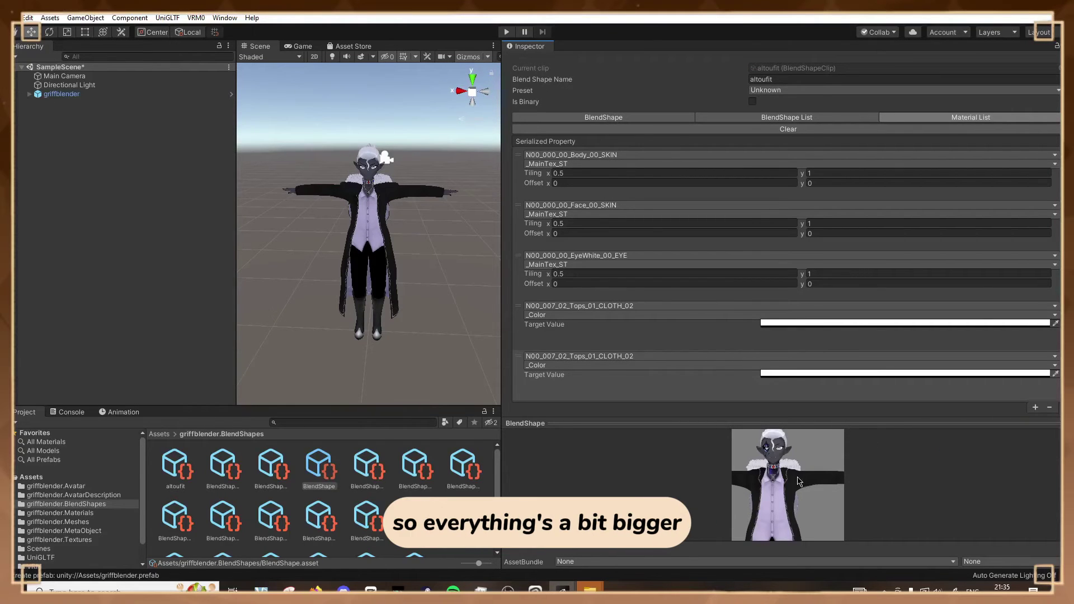
scroll(800, 470, down, 5)
scroll(795, 446, down, 1)
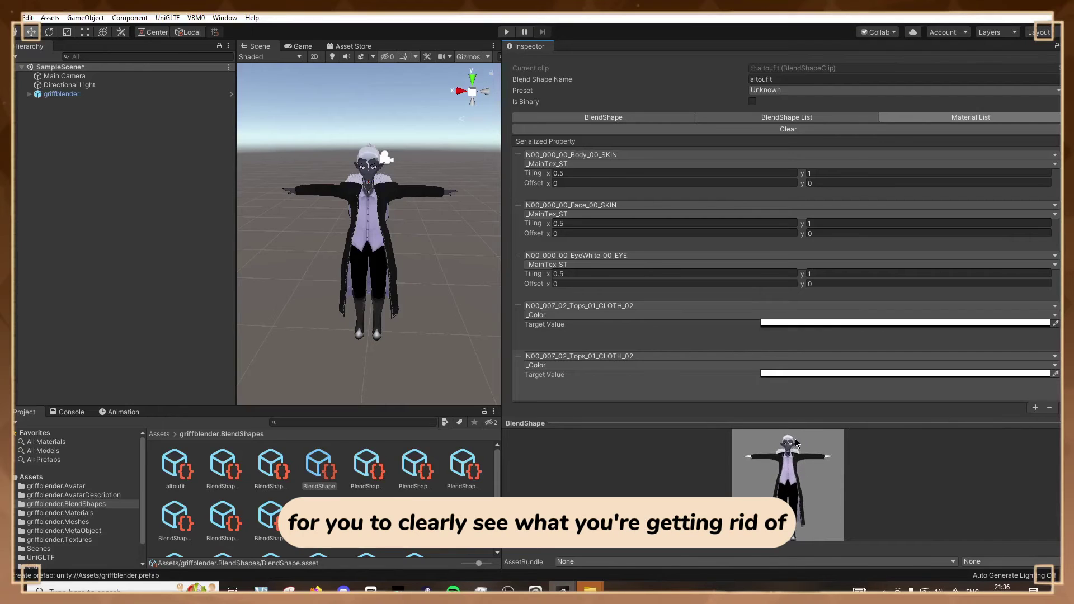
Add a sixth transparent _Color entry and set its material to N00_010_01_Onepiece_00_CLOTH_03
click(1036, 407)
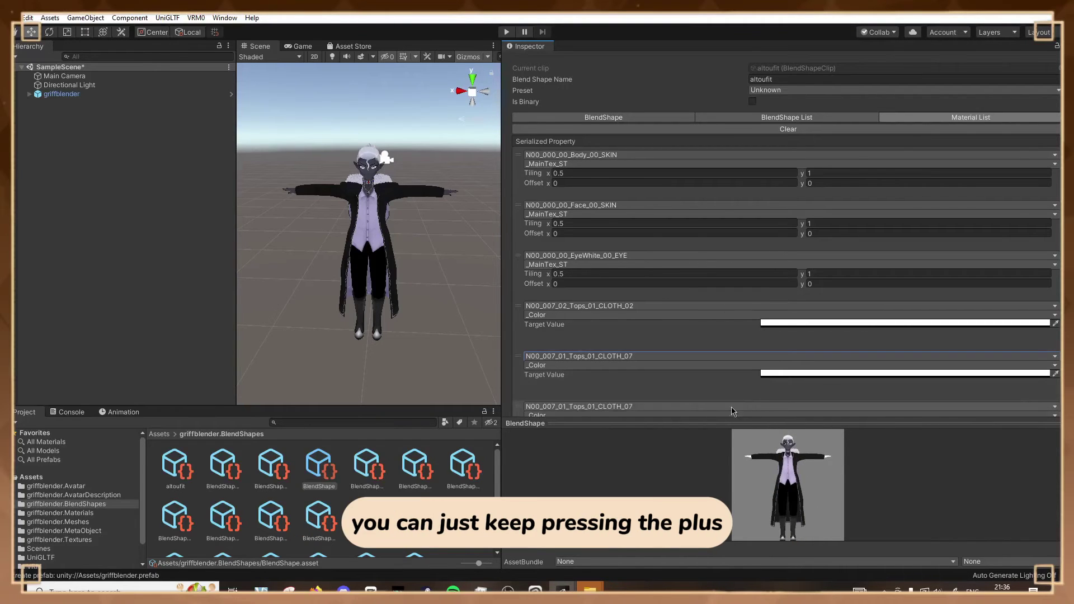
scroll(676, 382, down, 2)
click(625, 356)
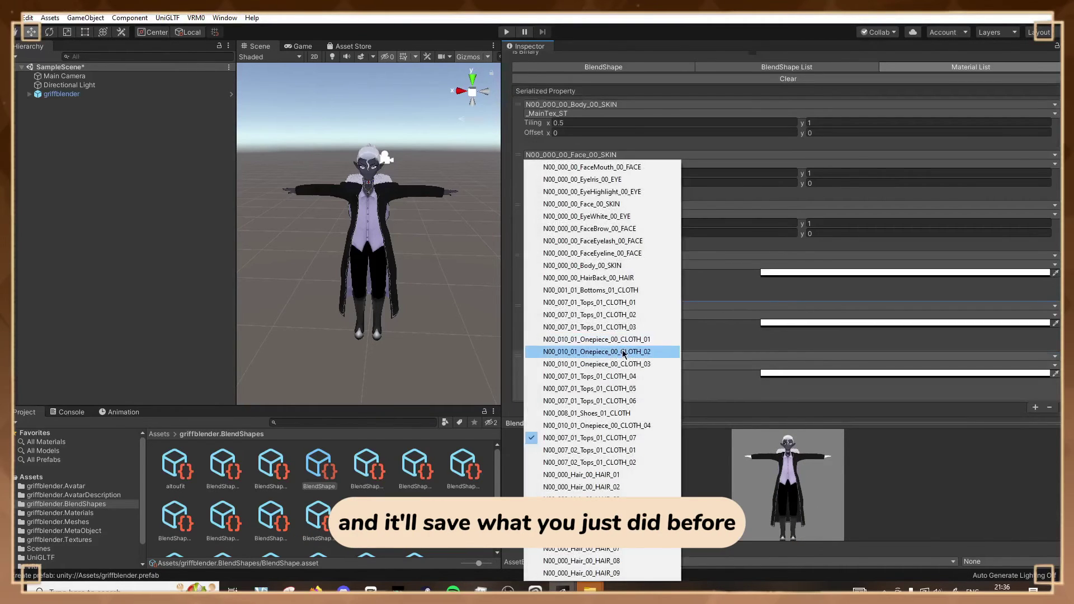
click(638, 352)
click(641, 356)
click(642, 363)
Add a seventh transparent _Color entry and set its material to N00_007_01_Tops_01_CLOTH_05
click(1035, 408)
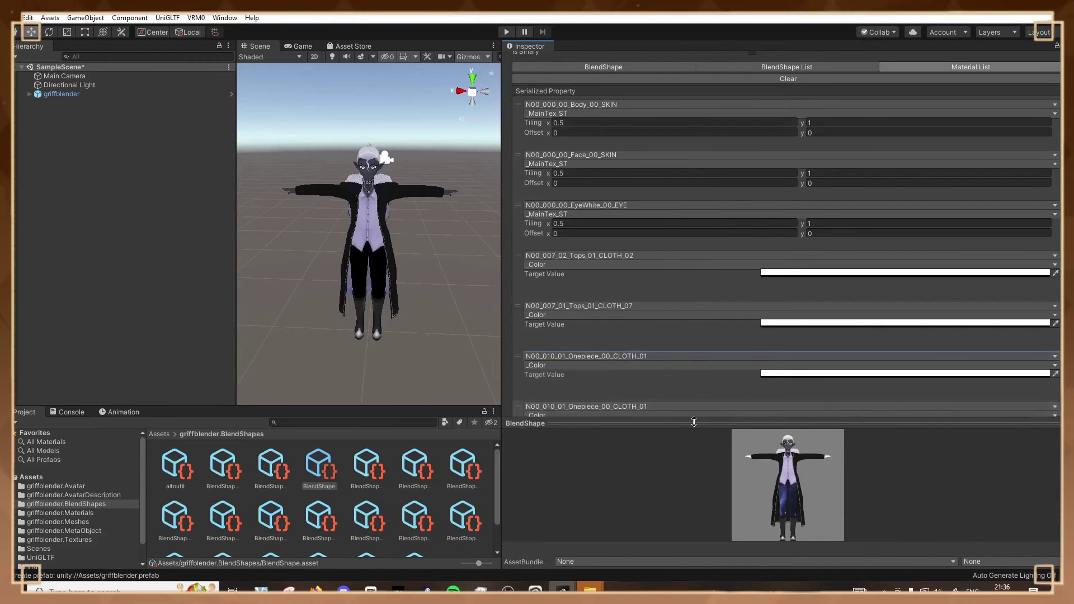
scroll(683, 347, down, 2)
click(693, 358)
click(612, 377)
click(610, 357)
click(604, 388)
Add two more transparent _Color entries, one for N00_007_01_Tops_01_CLOTH_04 and one for N00_007_01_Tops_01_CLOTH_06
click(1035, 407)
click(660, 356)
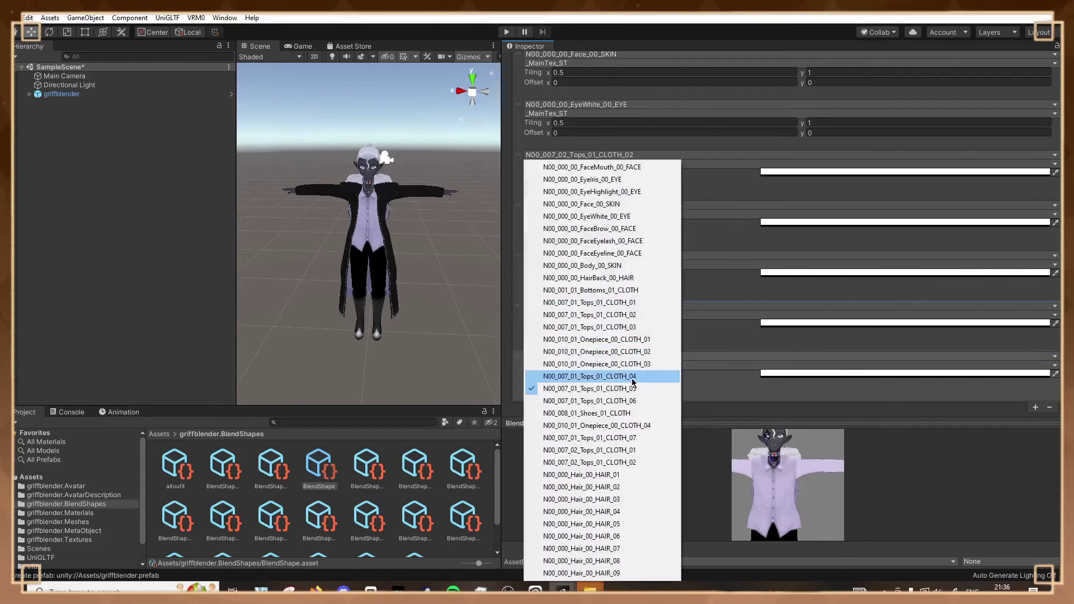
click(632, 378)
click(1036, 408)
click(738, 358)
click(594, 402)
Add transparent _Color entries for N00_007_02_Tops_01_CLOTH_01 and N00_000_Hair_00_HAIR_06 to the altoufit clip
click(1036, 408)
scroll(840, 369, down, 2)
click(700, 357)
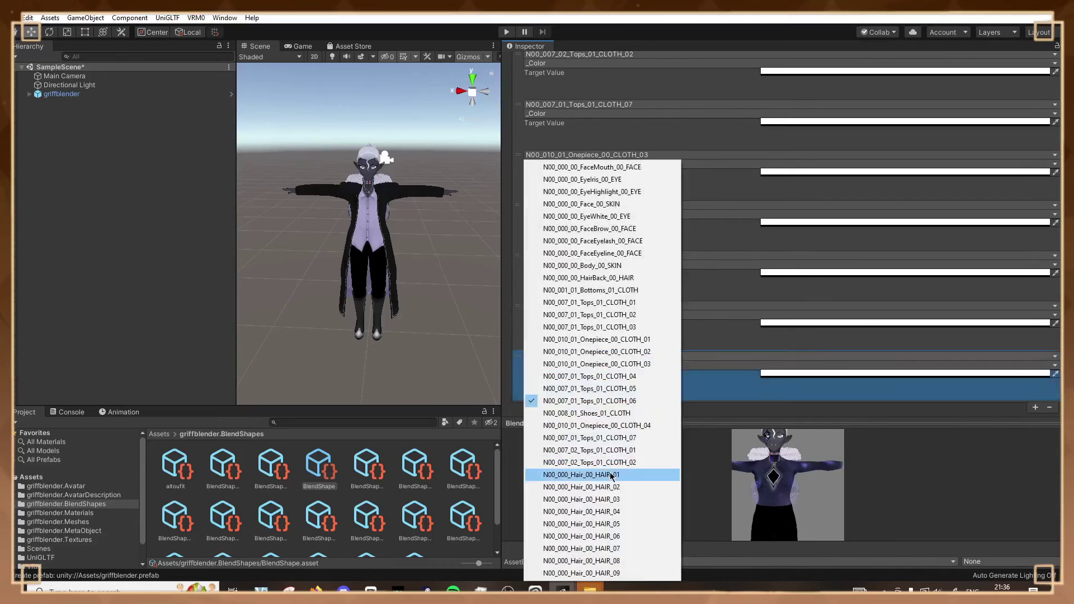
click(613, 450)
click(1037, 408)
click(694, 407)
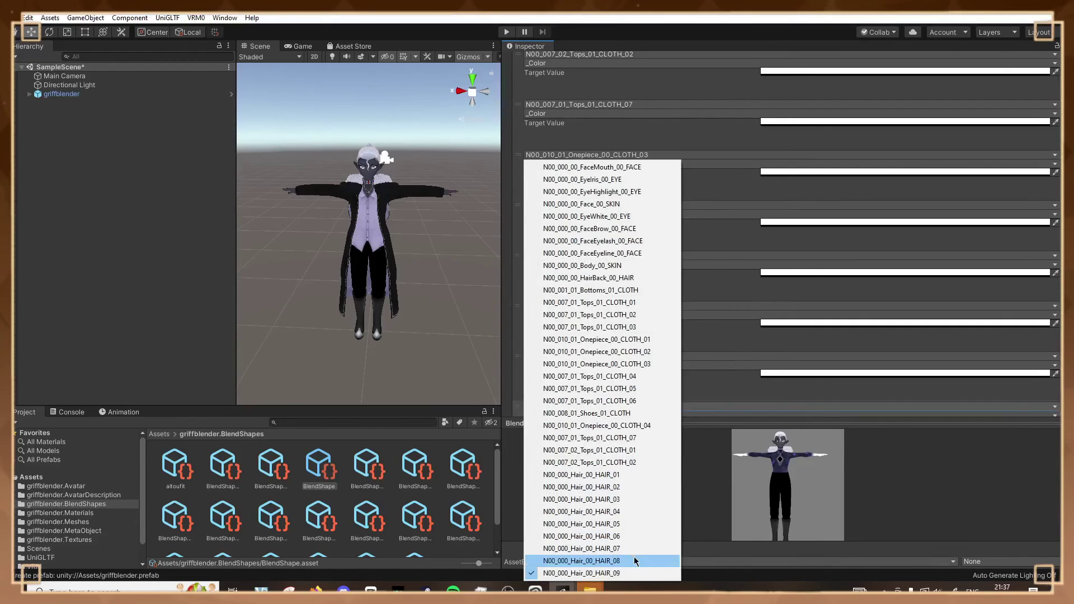
click(632, 537)
Add a transparent _Color entry for N00_010_01_Onepiece_00_CLOTH_01 below the hair entry
scroll(840, 386, down, 2)
click(1035, 412)
click(638, 407)
click(633, 426)
scroll(784, 386, down, 2)
Add another transparent entry, try several shoe and top materials on it, and settle on N00_010_01_Onepiece_00_CLOTH_04
click(1036, 408)
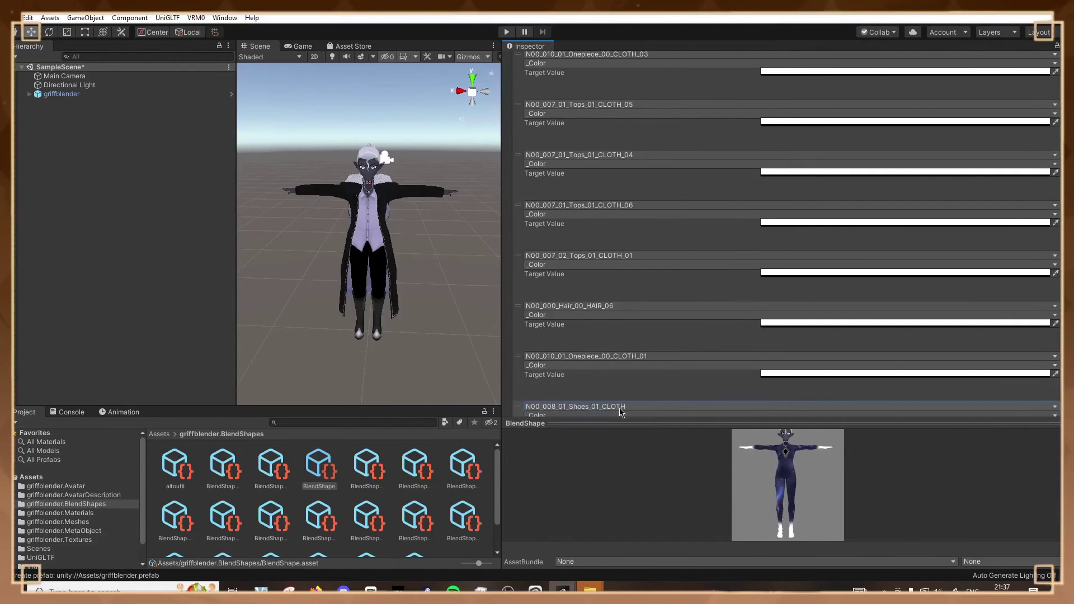
click(624, 408)
click(626, 354)
click(622, 357)
click(620, 413)
click(622, 357)
click(629, 315)
click(629, 357)
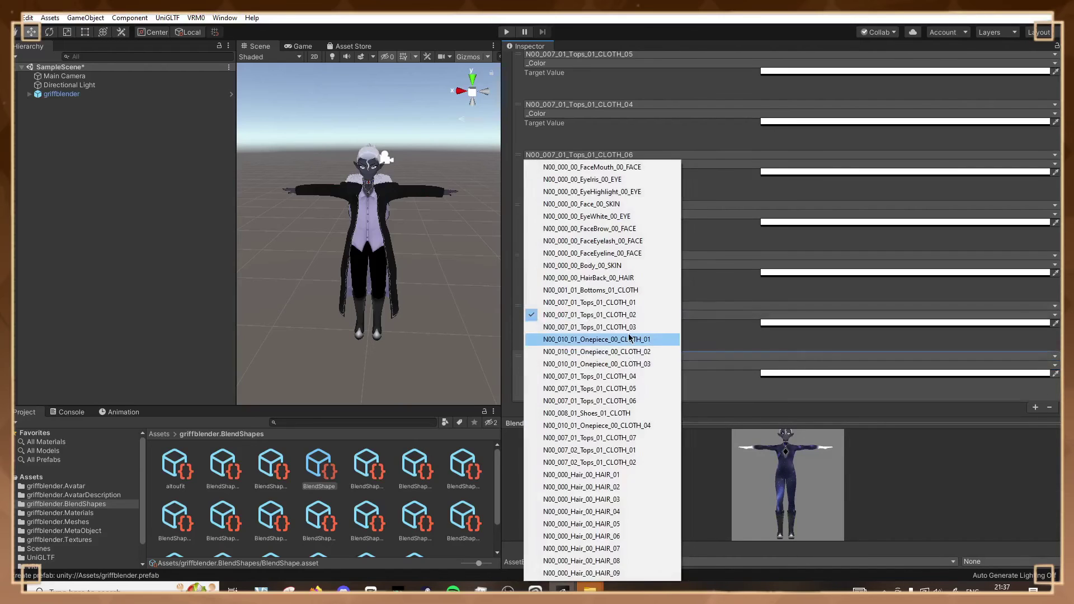
click(624, 376)
click(619, 358)
click(621, 425)
scroll(777, 487, down, 1)
drag(777, 481, 777, 475)
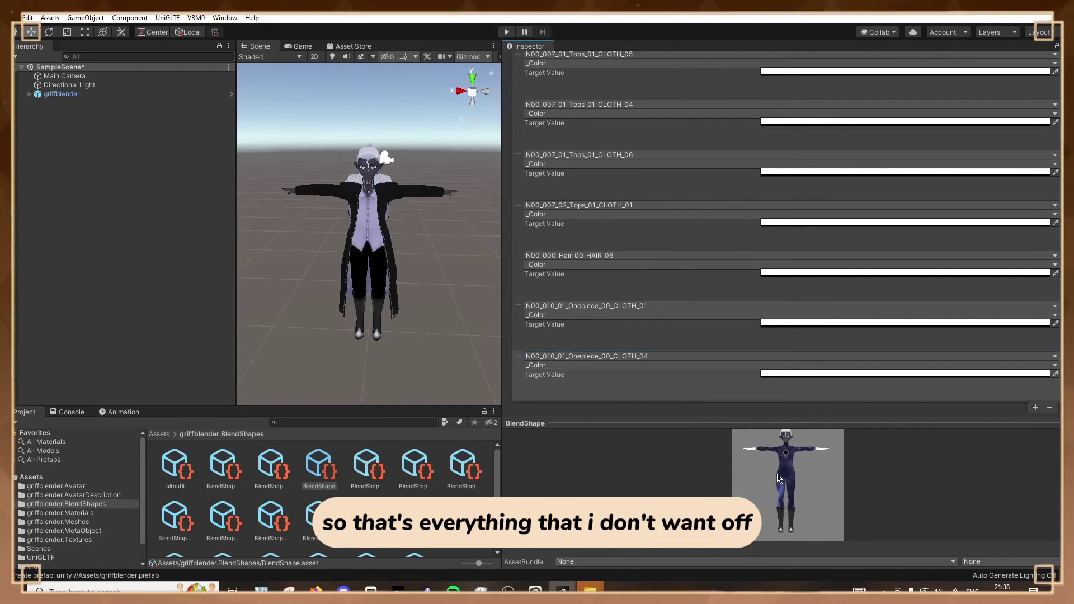
Add one more _Color entry at the end of the material list and raise its target colour's alpha to fully opaque
click(1036, 408)
scroll(569, 328, down, 1)
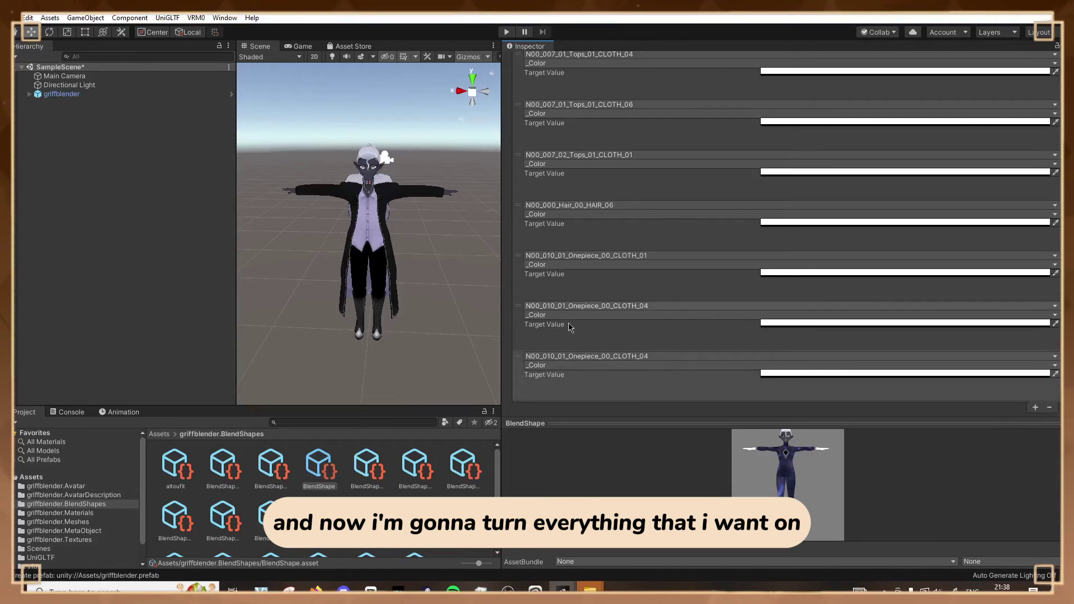
click(778, 374)
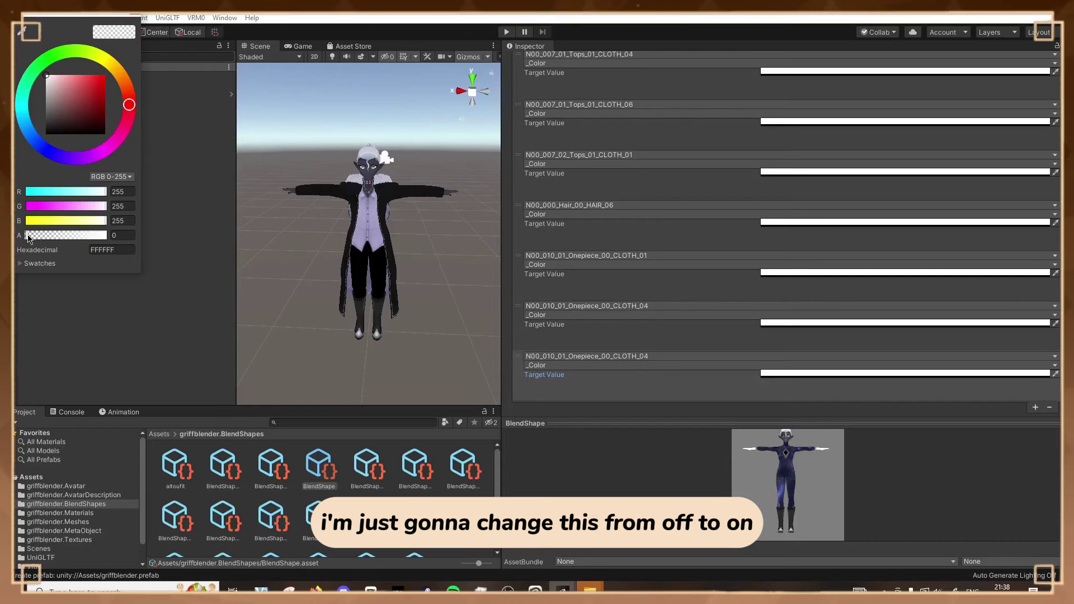
drag(28, 239, 144, 236)
click(289, 63)
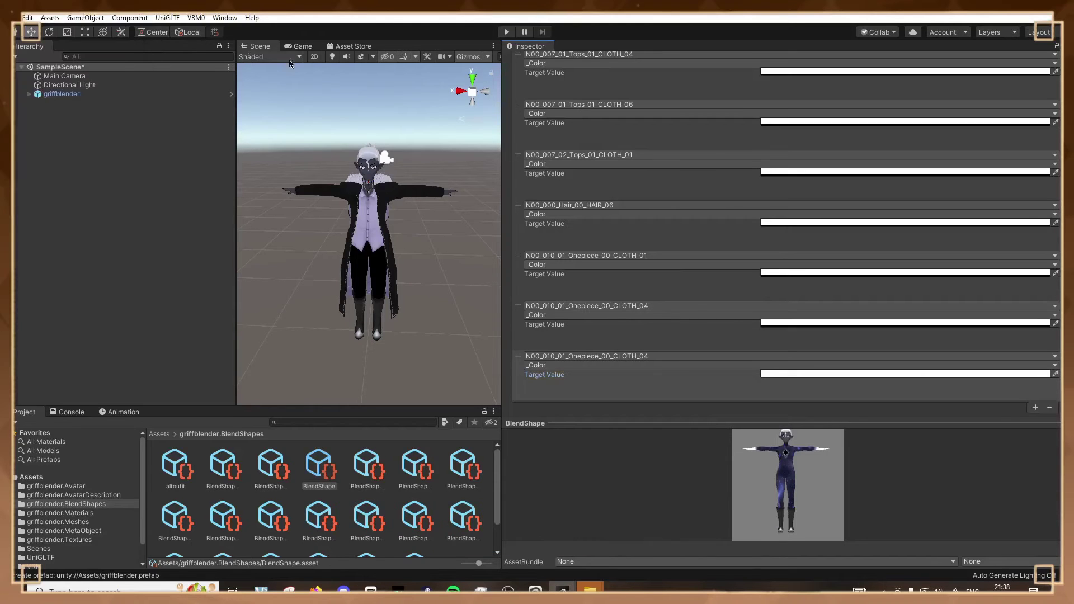
Complete altoufit with opaque _Color entries for N00_010_01_Onepiece_00_CLOTH_02 and _03, N00_001_01_Bottoms_01_CLOTH, and N00_007_01_Tops_01_CLOTH_01 to _03
click(615, 356)
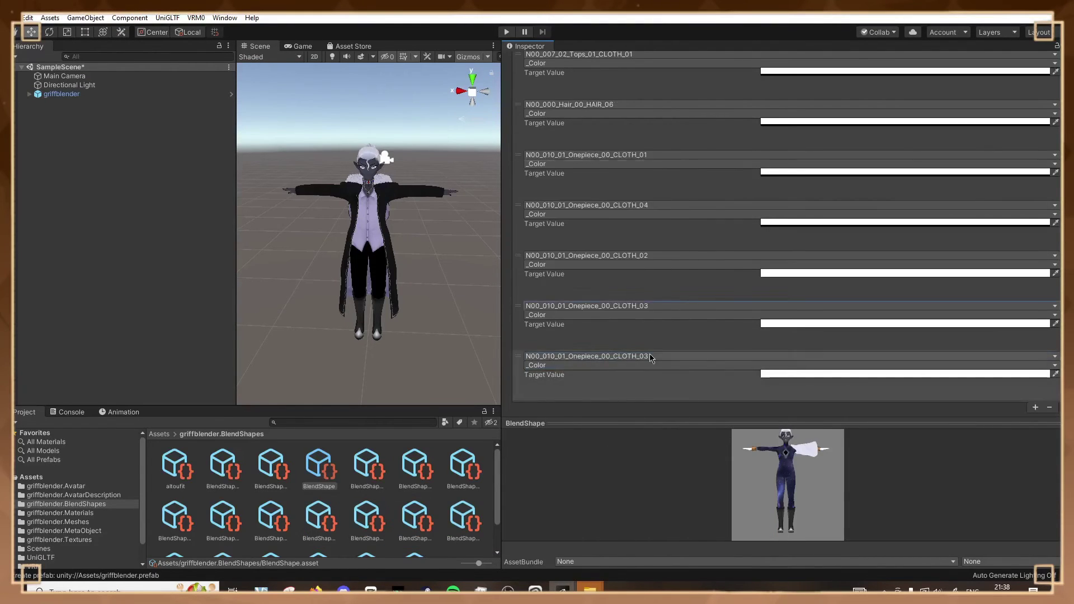
click(647, 357)
click(603, 461)
click(610, 357)
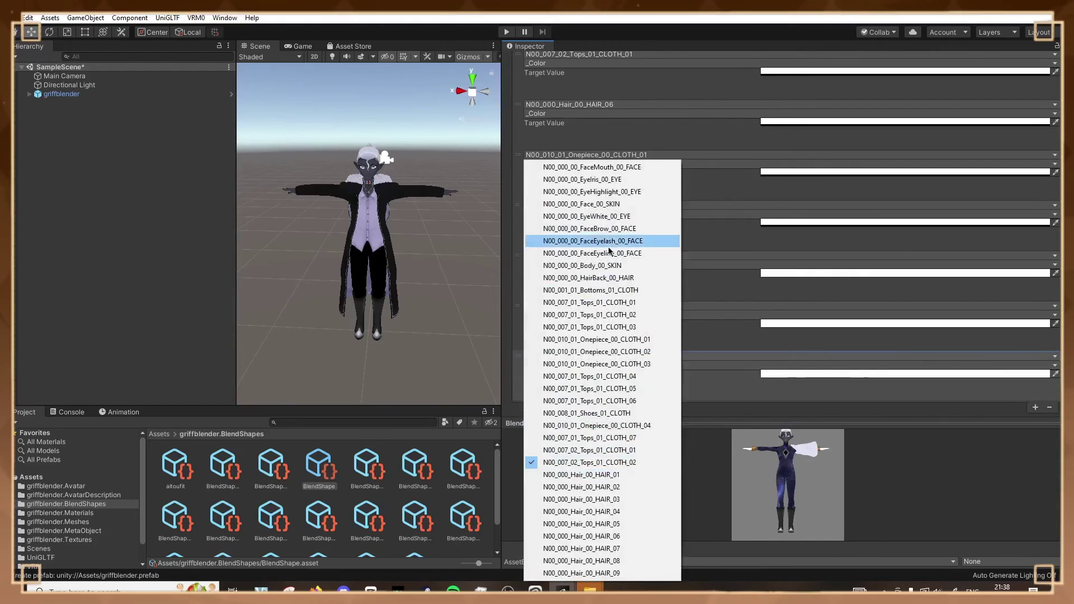
click(603, 290)
click(1035, 408)
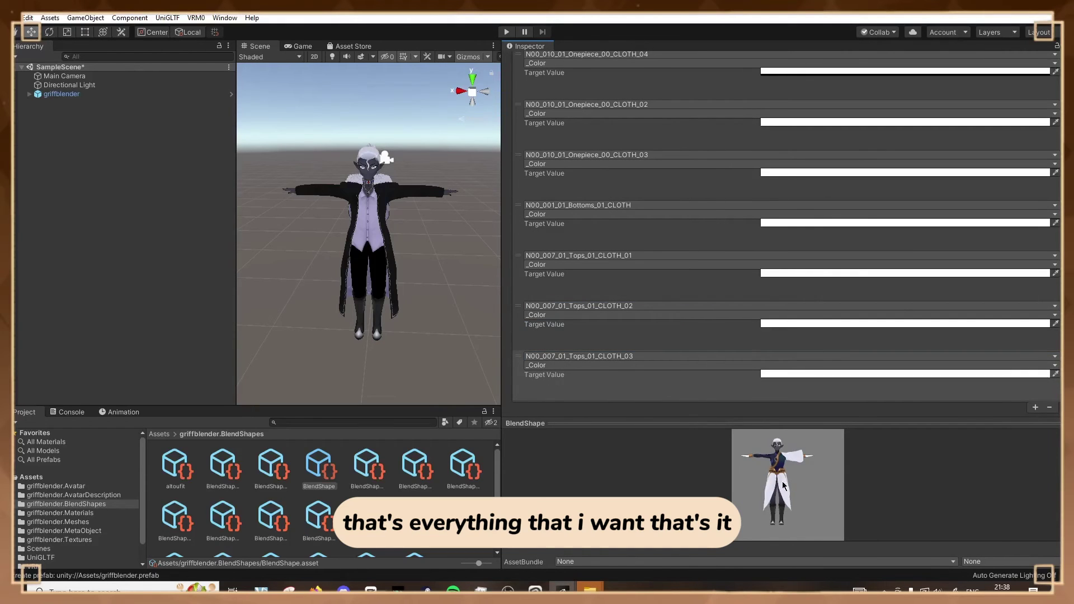
scroll(785, 483, up, 2)
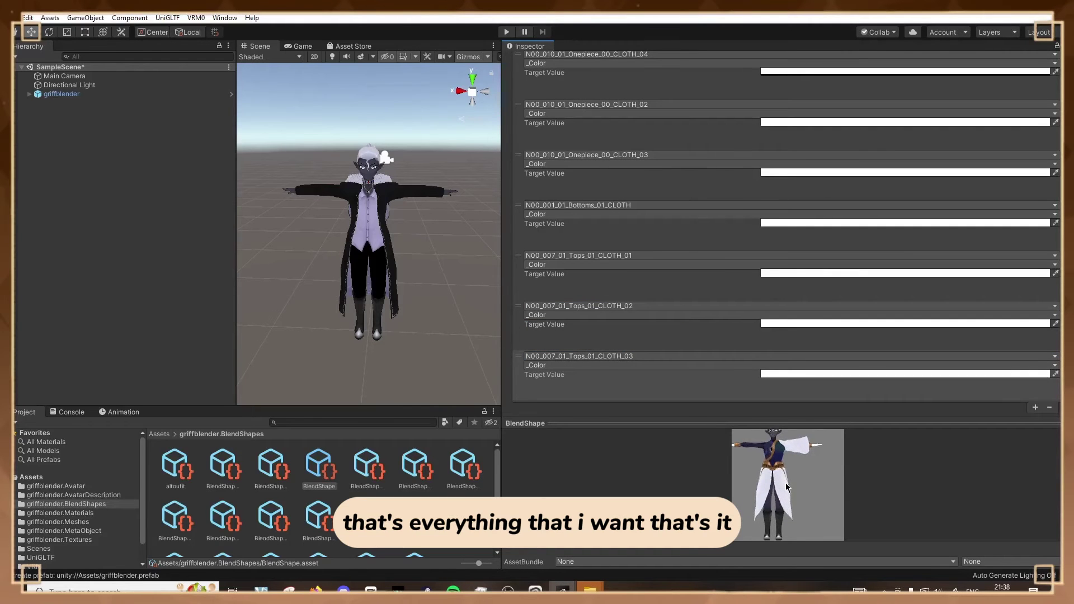
Create a new BlendShapeClip named althair and select it for editing
scroll(851, 195, up, 10)
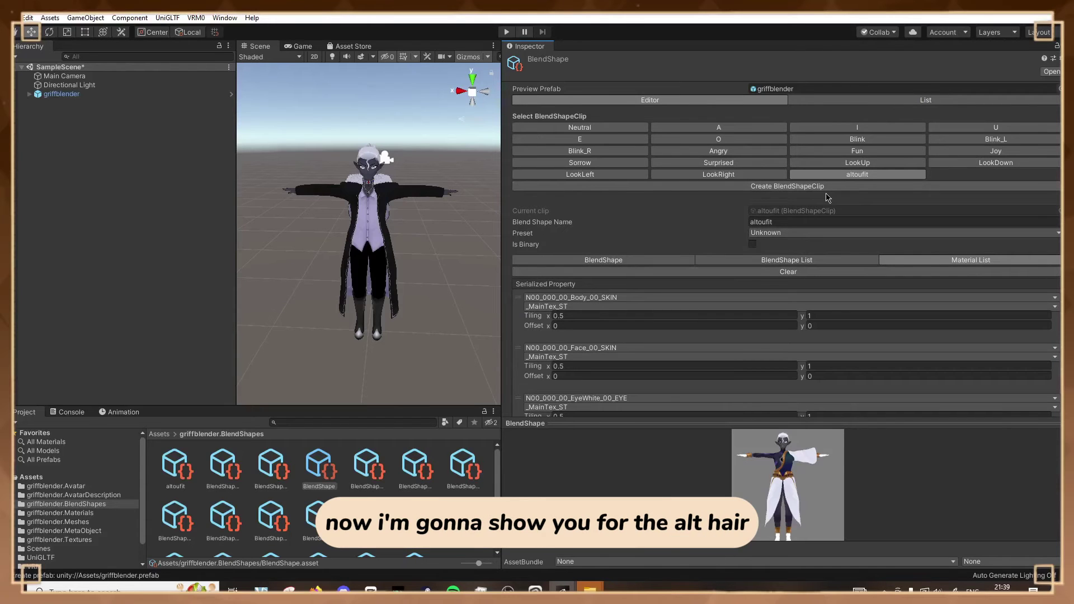
click(797, 193)
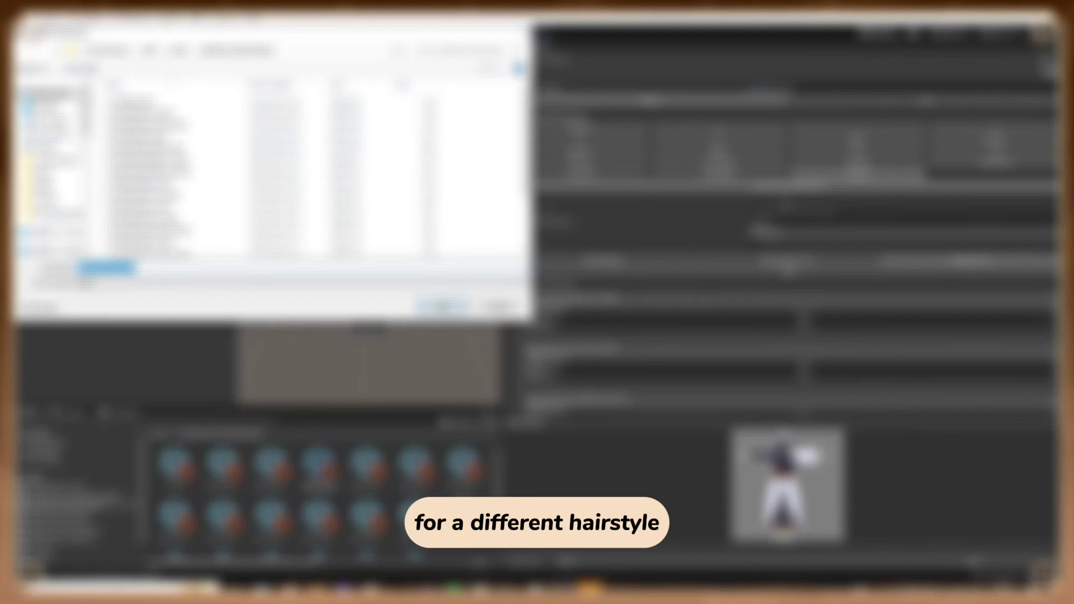
text(althair)
key(Return)
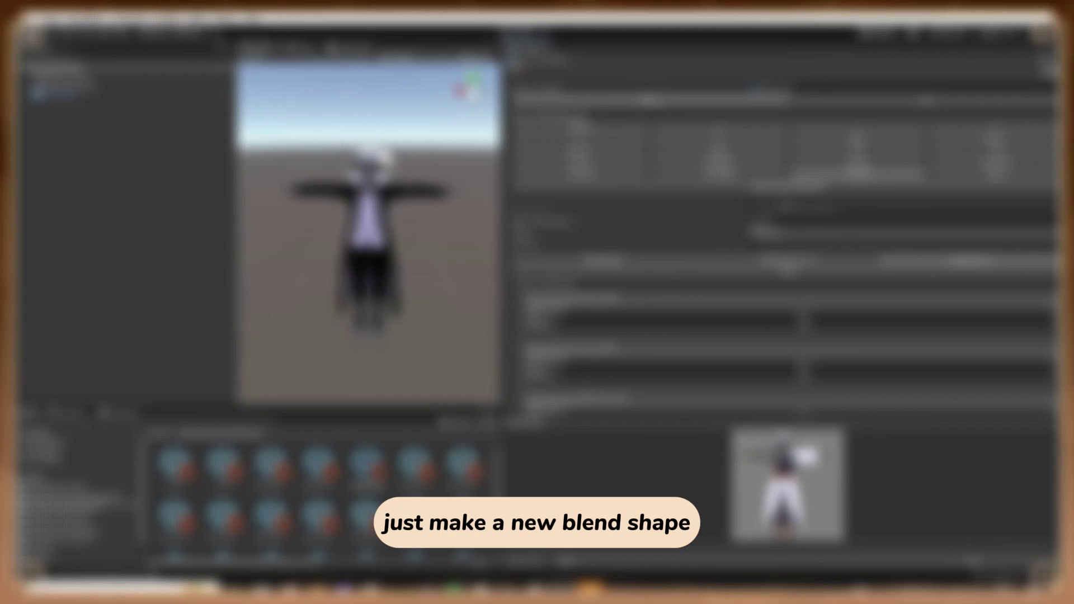
click(996, 174)
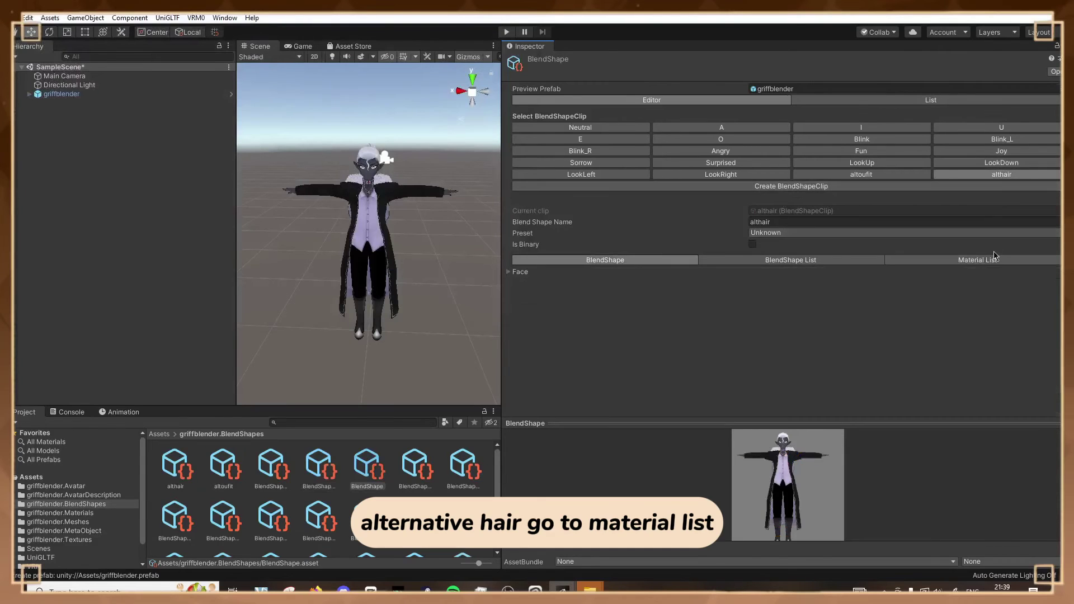
Add a _Color entry for N00_000_Hair_00_HAIR_01 to althair's material list with a fully transparent white target colour
click(998, 260)
click(1042, 348)
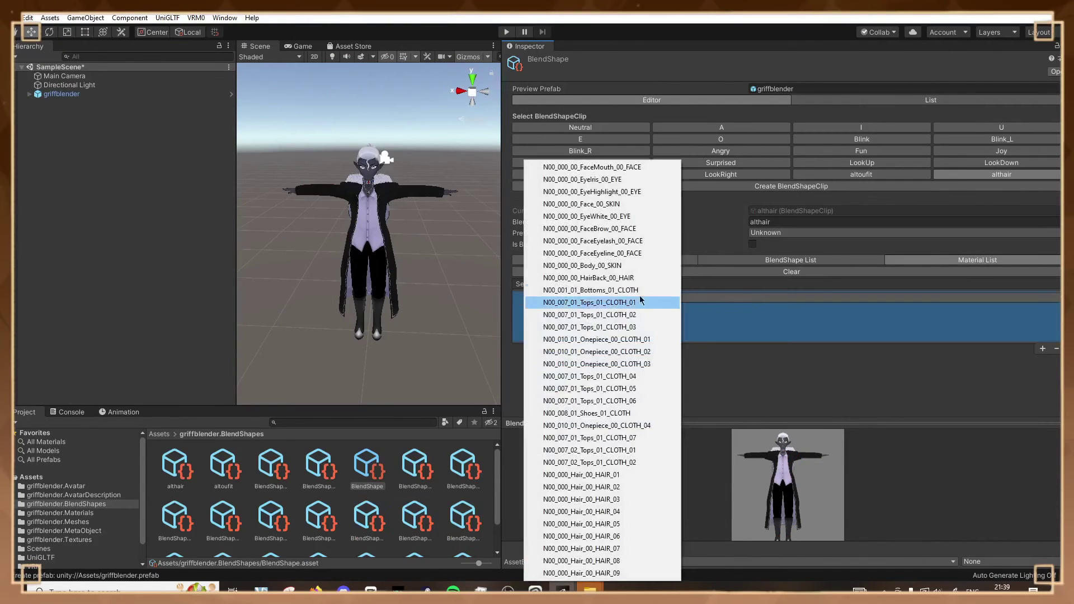
click(588, 480)
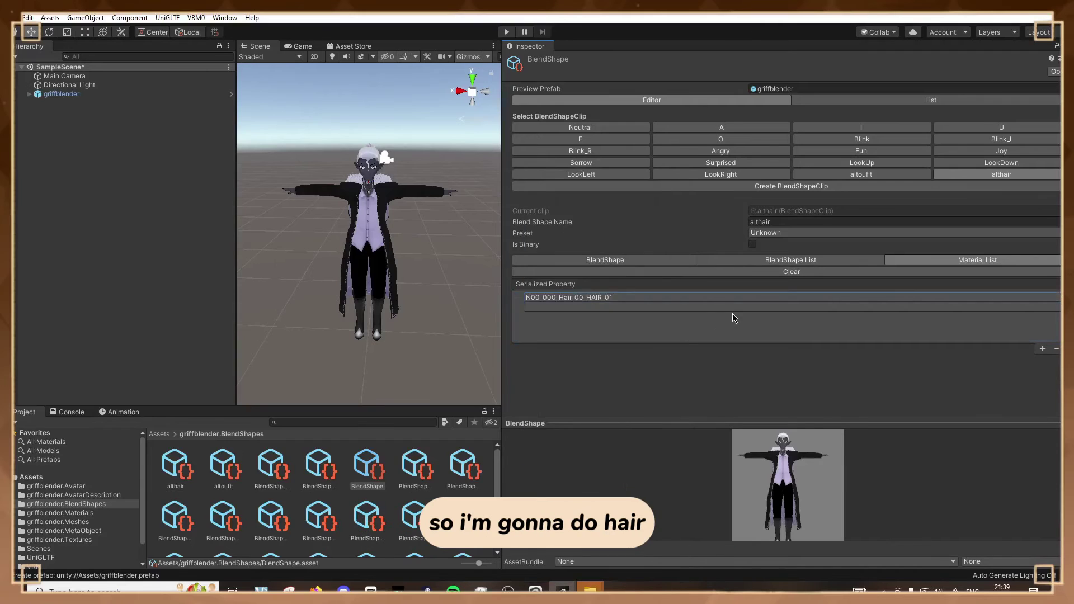
click(701, 309)
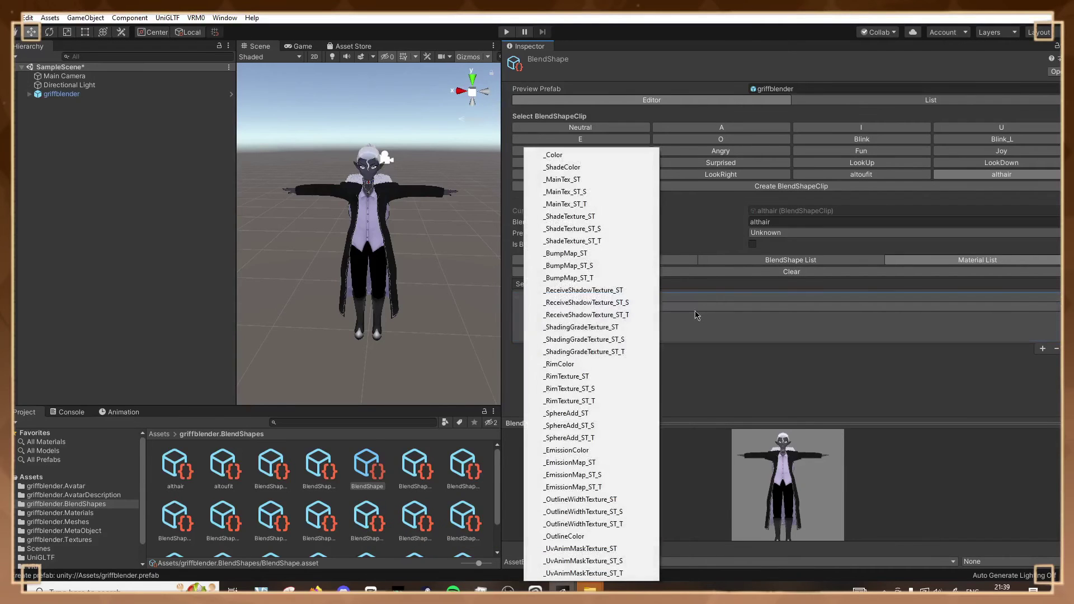
click(576, 156)
click(823, 316)
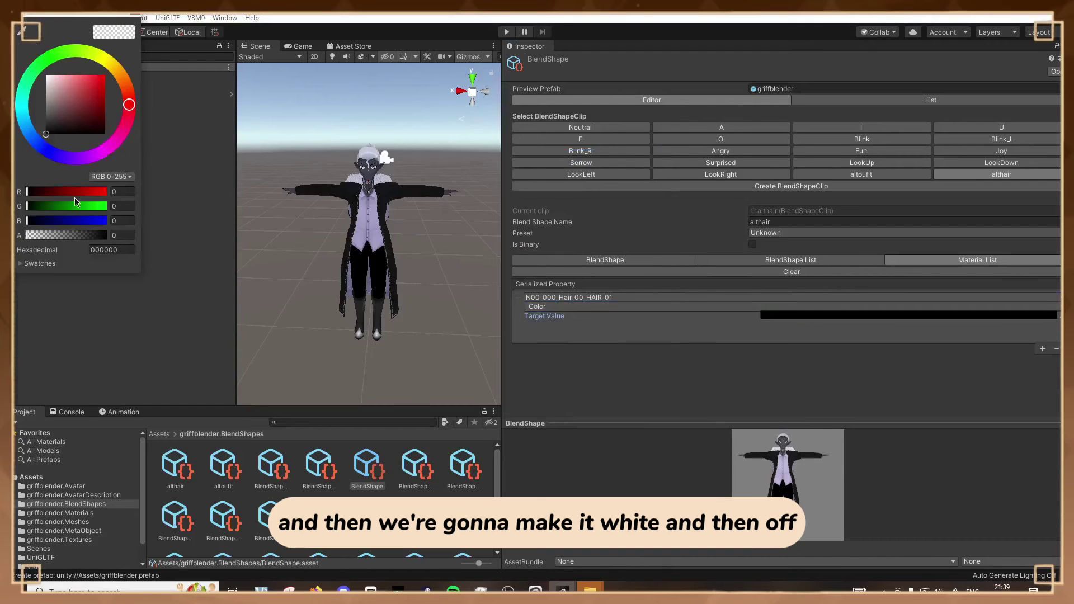
drag(54, 111, 46, 75)
click(122, 235)
text(14)
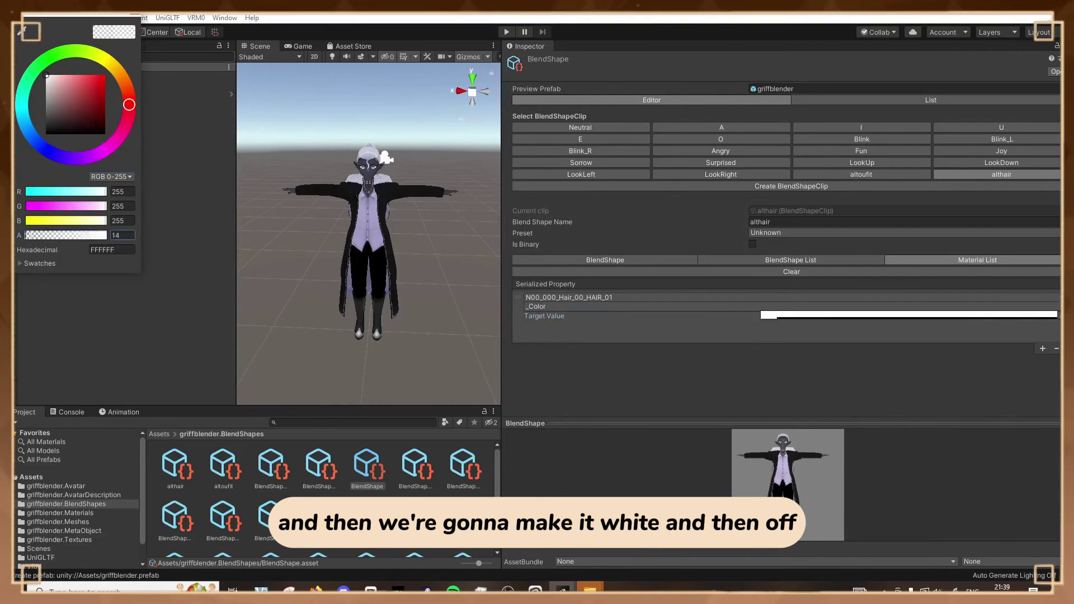
click(133, 19)
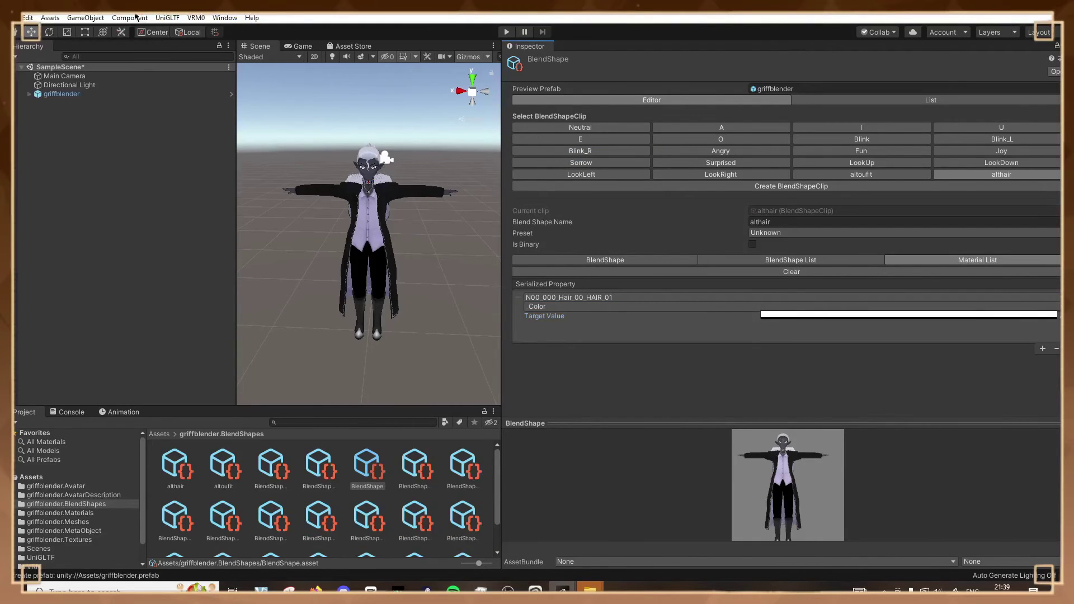
Add a second transparent white _Color entry to the althair clip for N00_000_Hair_00_HAIR_02
click(1043, 349)
click(642, 351)
click(716, 348)
click(718, 348)
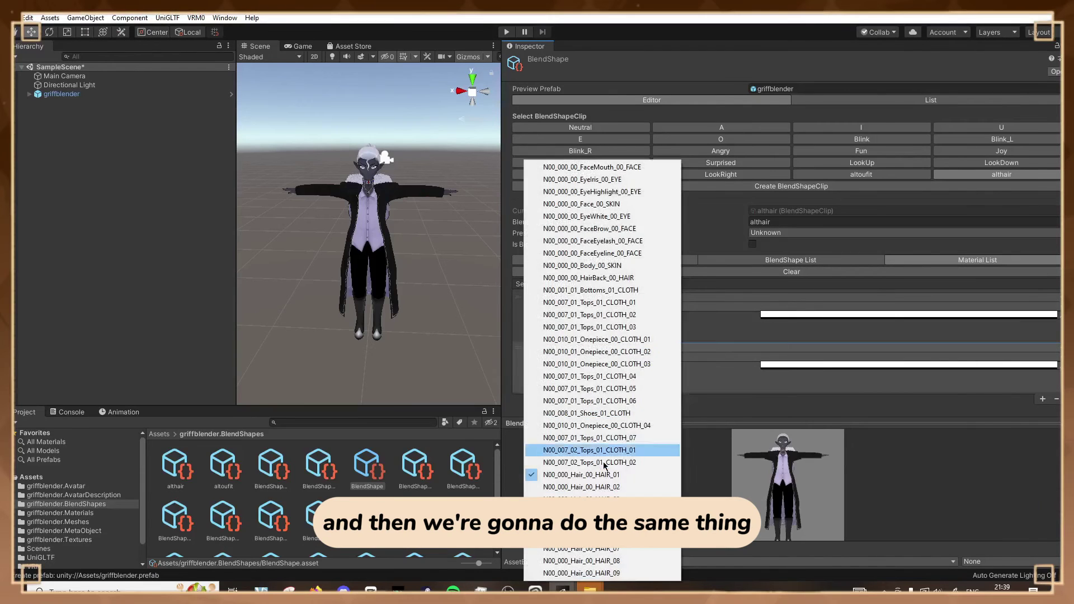
click(597, 487)
drag(782, 482, 755, 447)
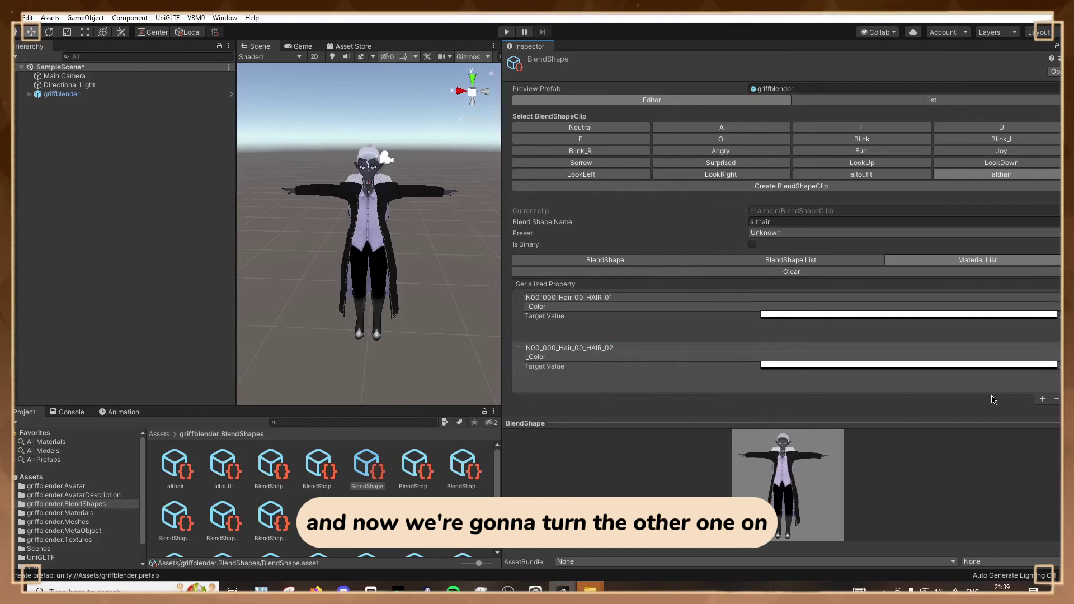
Add a third _Color entry to althair for N00_000_Hair_00_HAIR_03 and make its white target colour fully opaque
click(1041, 398)
scroll(814, 355, down, 2)
click(806, 374)
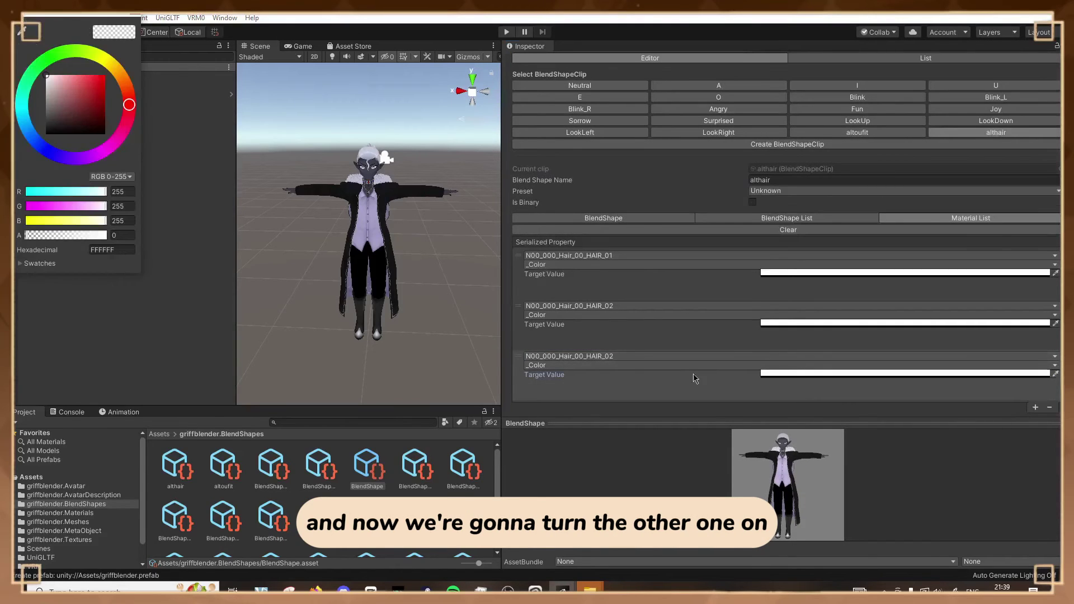
drag(49, 235, 217, 248)
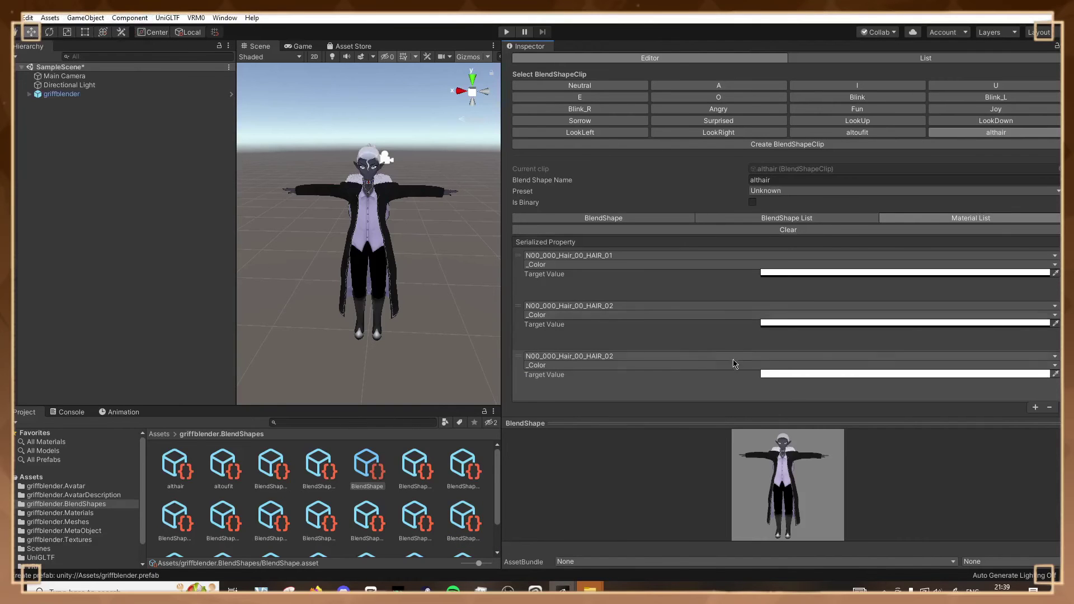
click(697, 356)
click(603, 499)
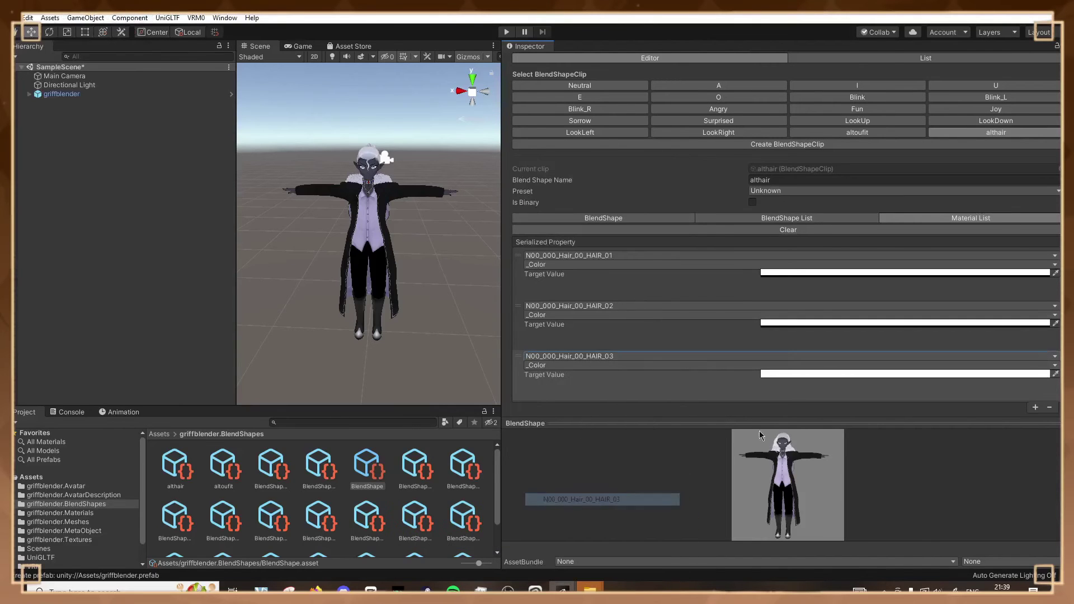
Add opaque white _Color entries for N00_000_Hair_00_HAIR_04 and N00_000_Hair_00_HAIR_05 to the althair clip
click(1036, 407)
scroll(627, 380, down, 2)
click(619, 357)
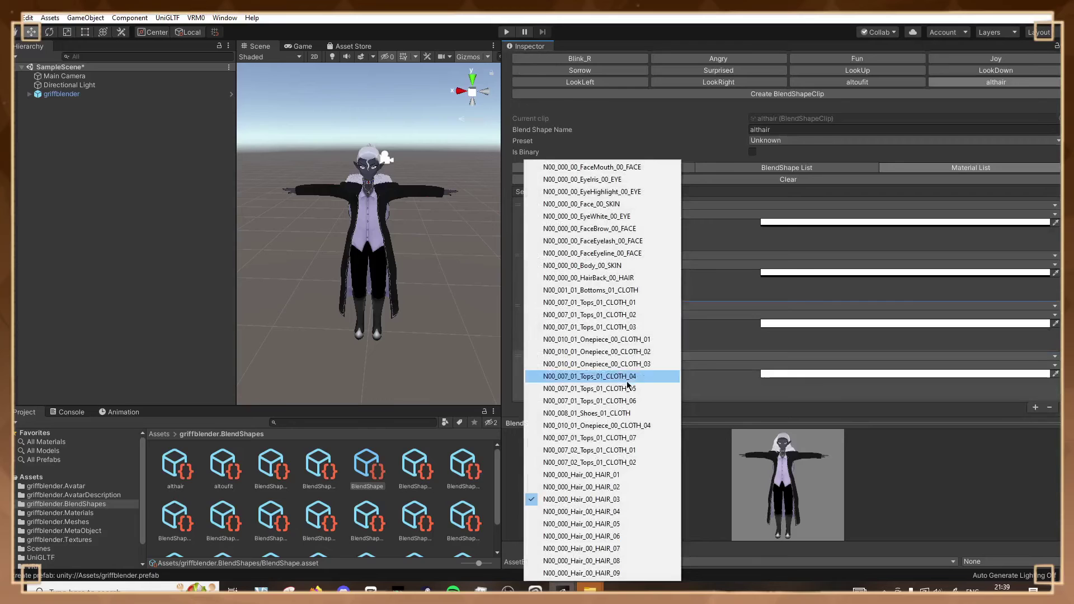
click(612, 512)
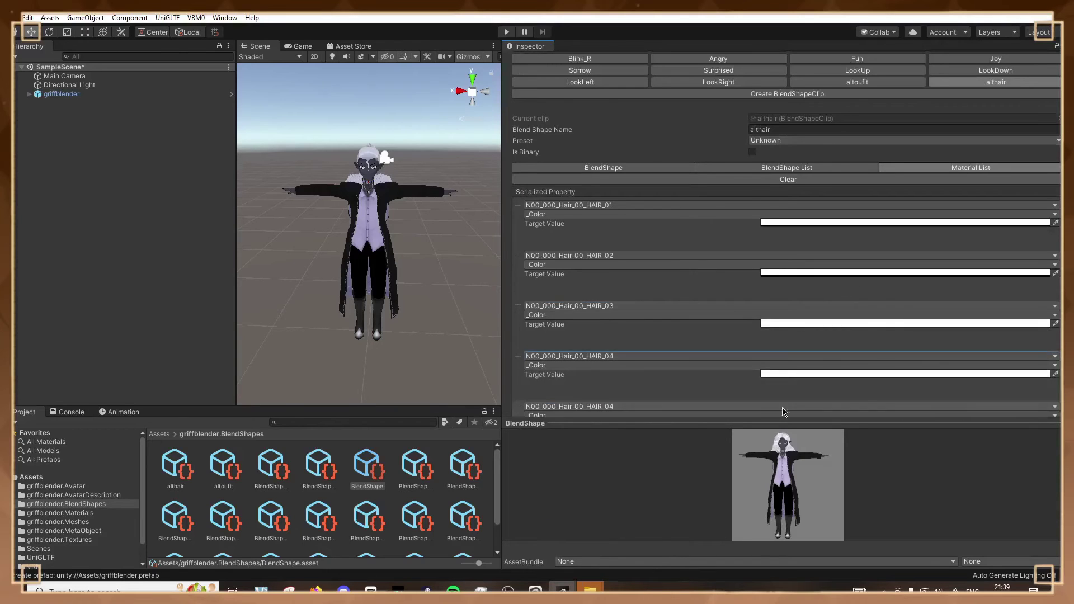
scroll(980, 411, up, 4)
scroll(677, 280, down, 6)
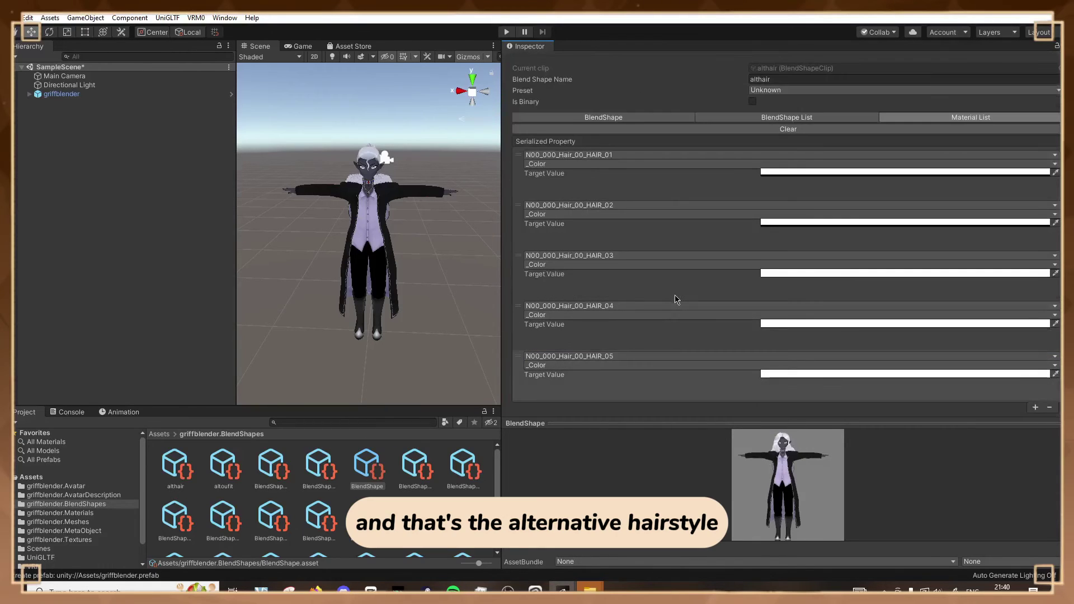
Open the VRM 0.x exporter, assign griffblender as the export root, and set the model's version to 0
scroll(708, 246, up, 5)
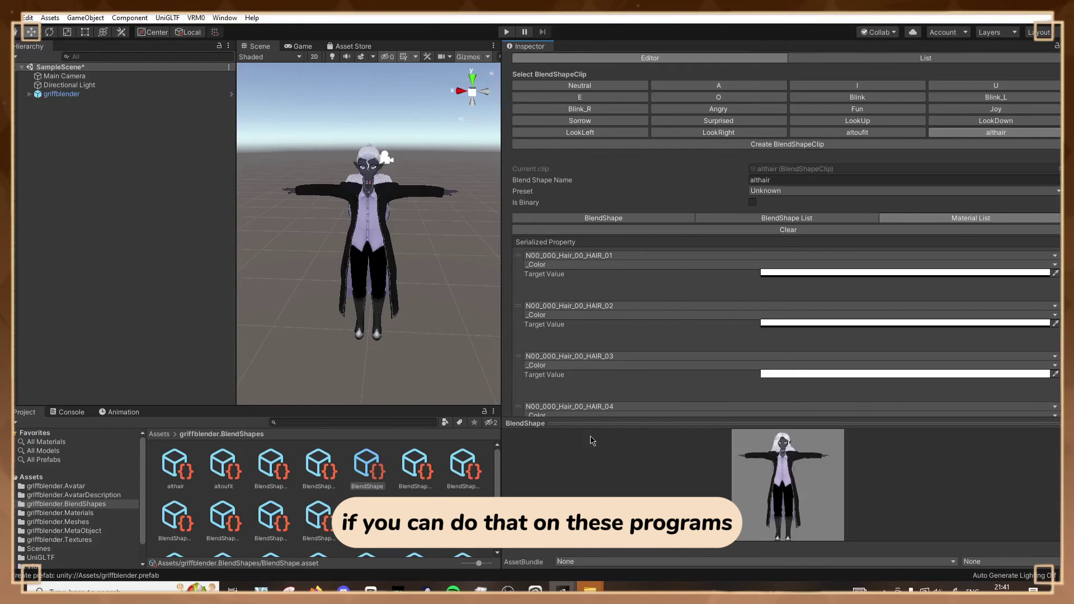
click(205, 21)
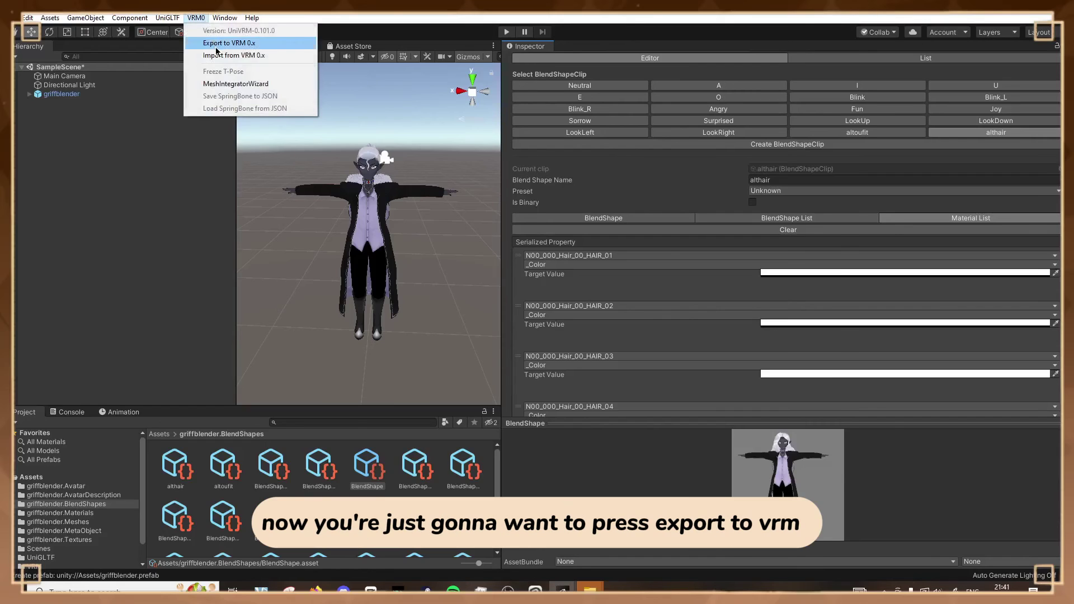
click(216, 47)
click(396, 252)
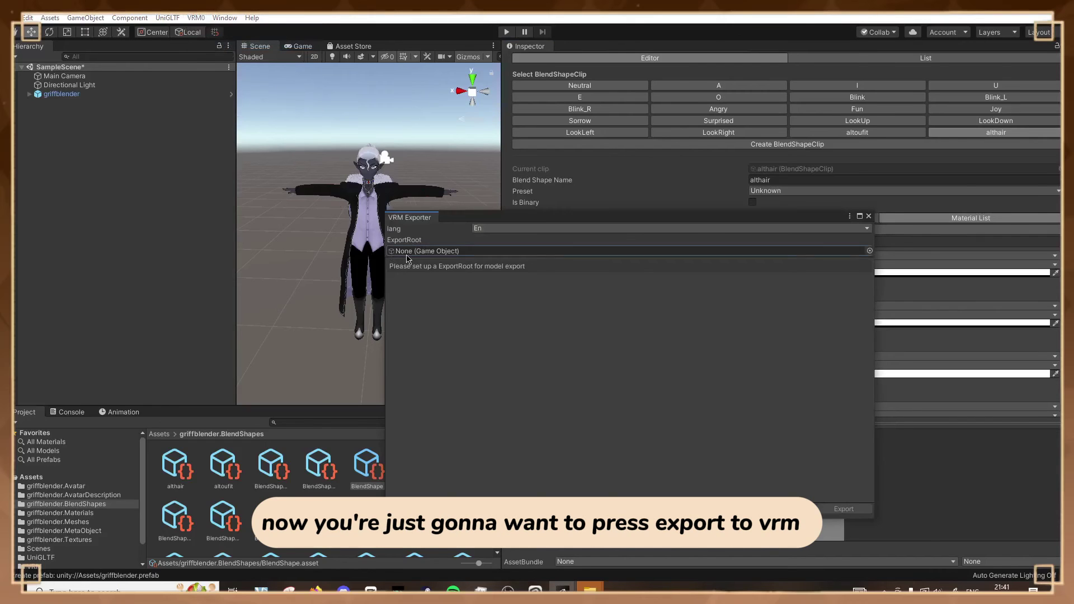
drag(54, 97, 428, 257)
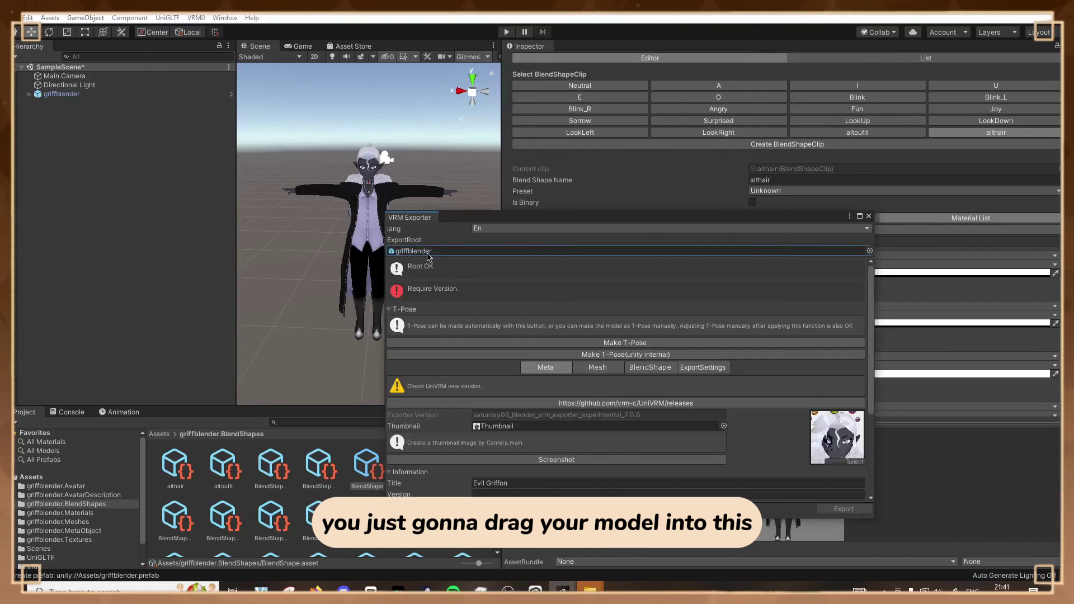
scroll(509, 449, down, 1)
click(507, 461)
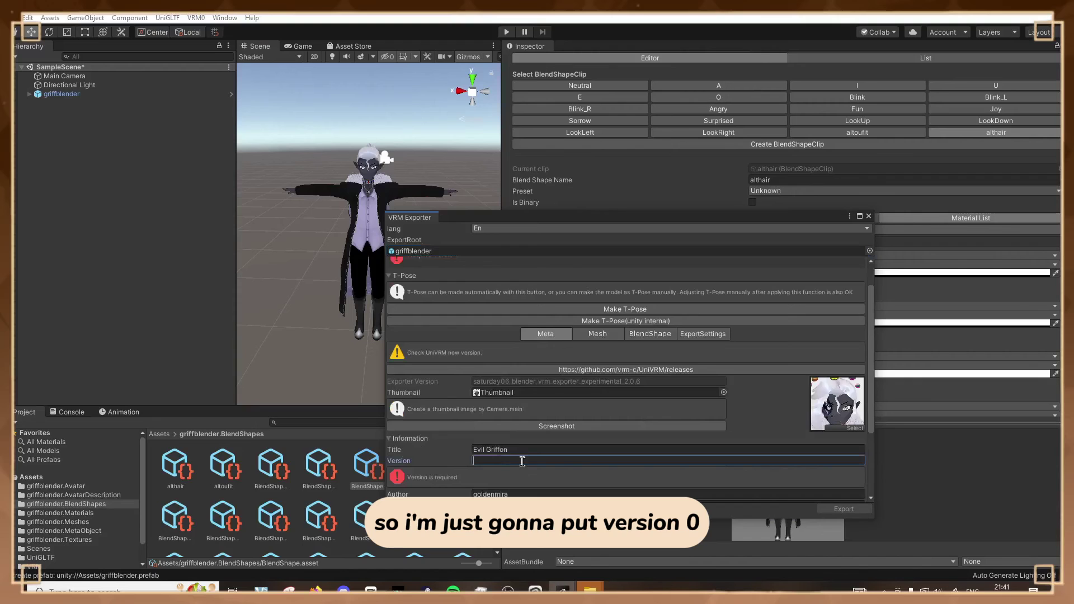
text(0)
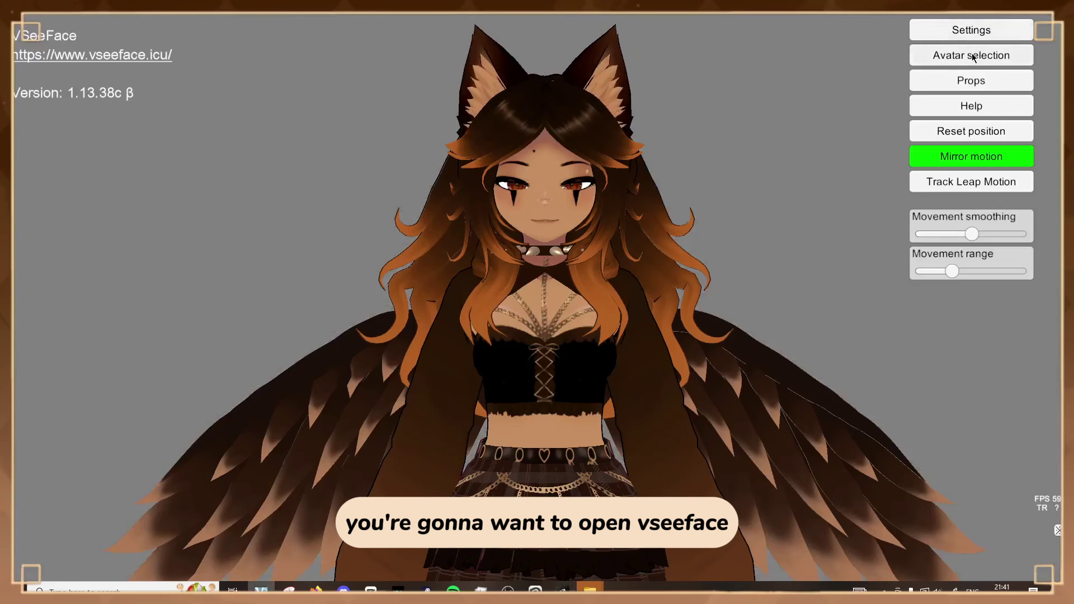
Switch to VSeeFace and load the exported Evil Griffon avatar from the local avatars
click(973, 53)
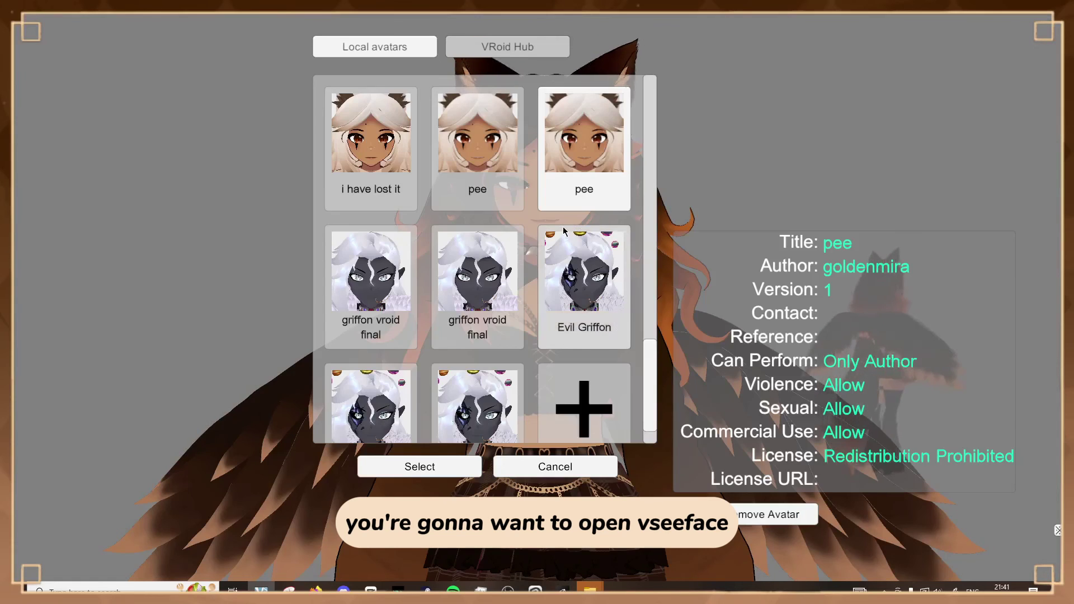
scroll(542, 254, down, 2)
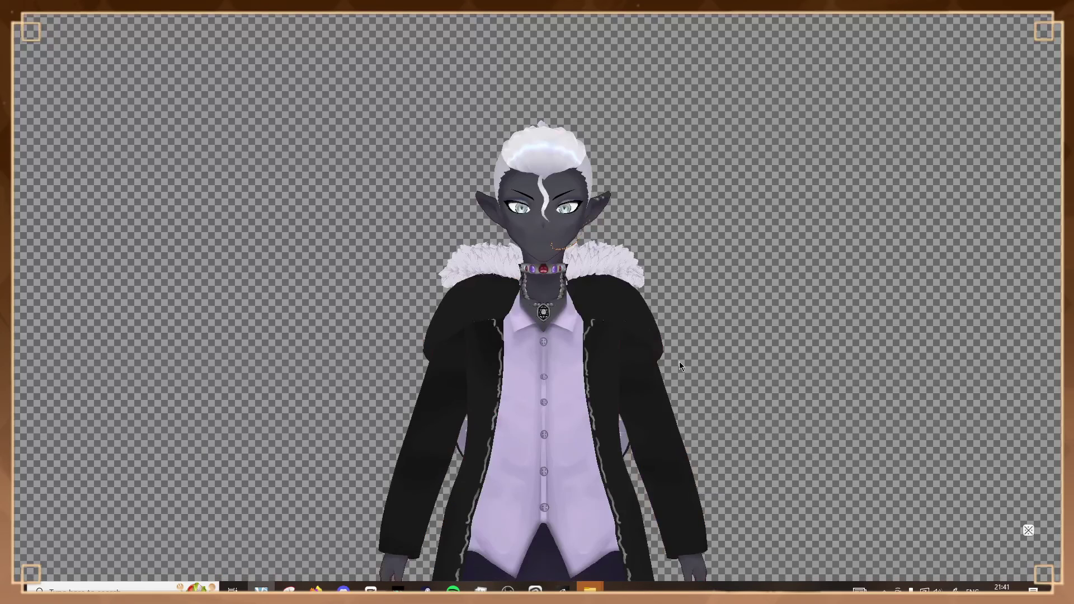
scroll(693, 348, up, 3)
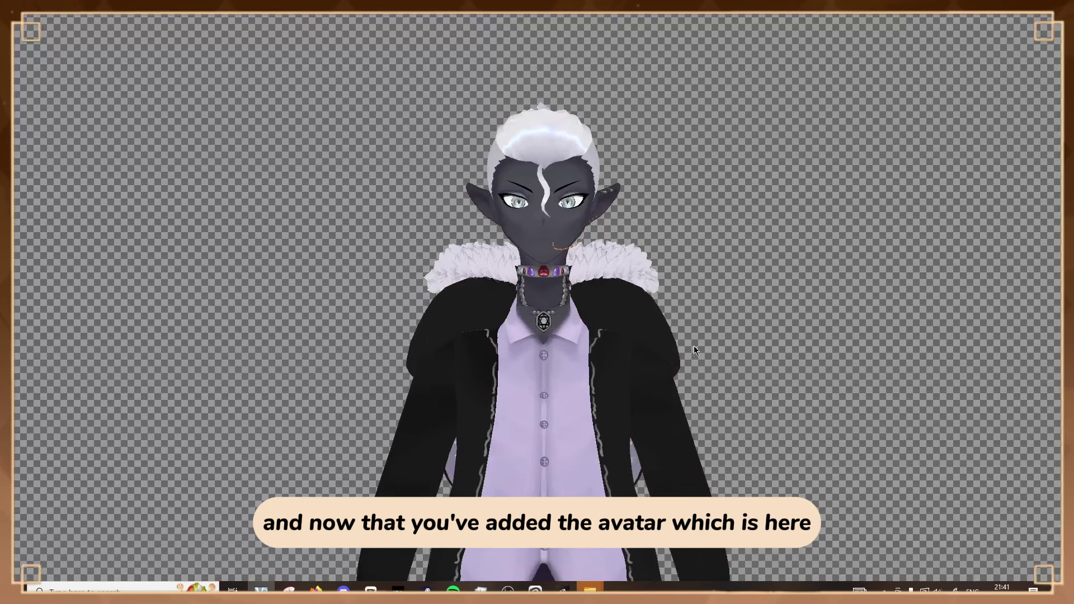
Show the program interface and open the expression settings for the loaded avatar
click(1028, 531)
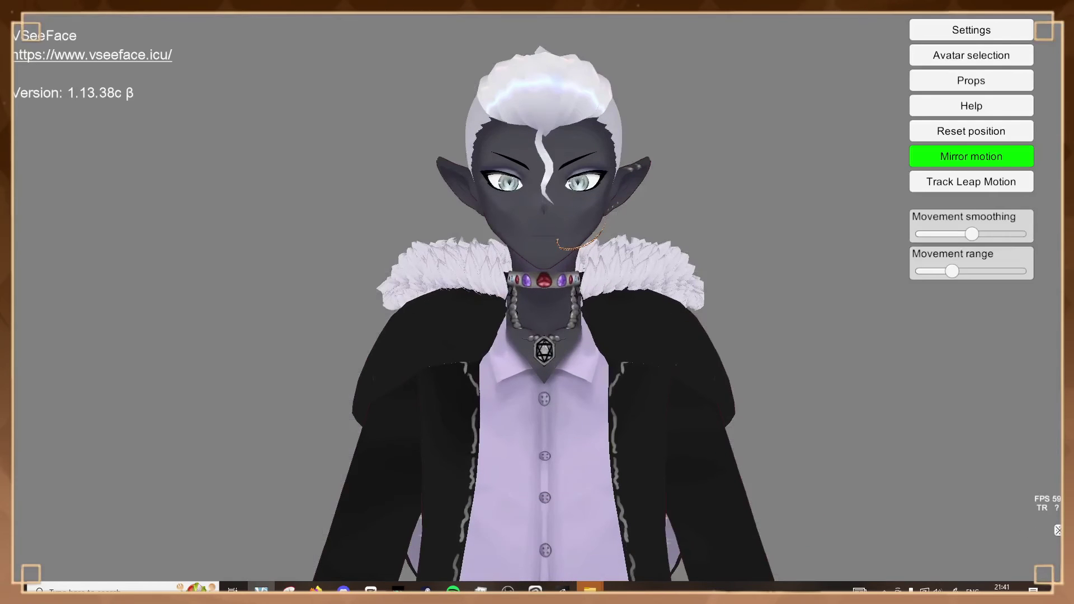
click(973, 29)
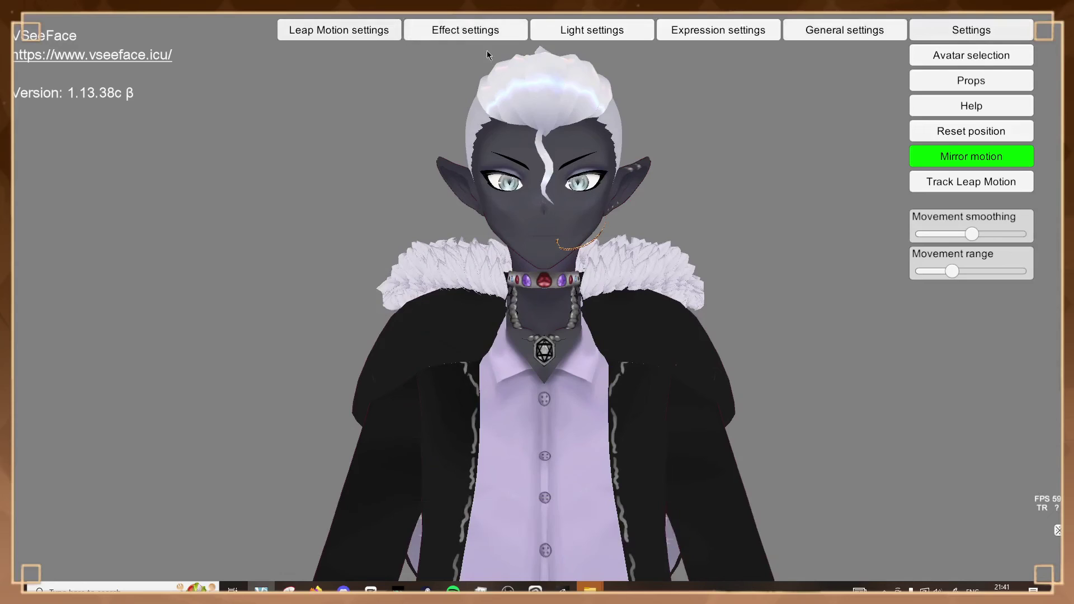
click(679, 26)
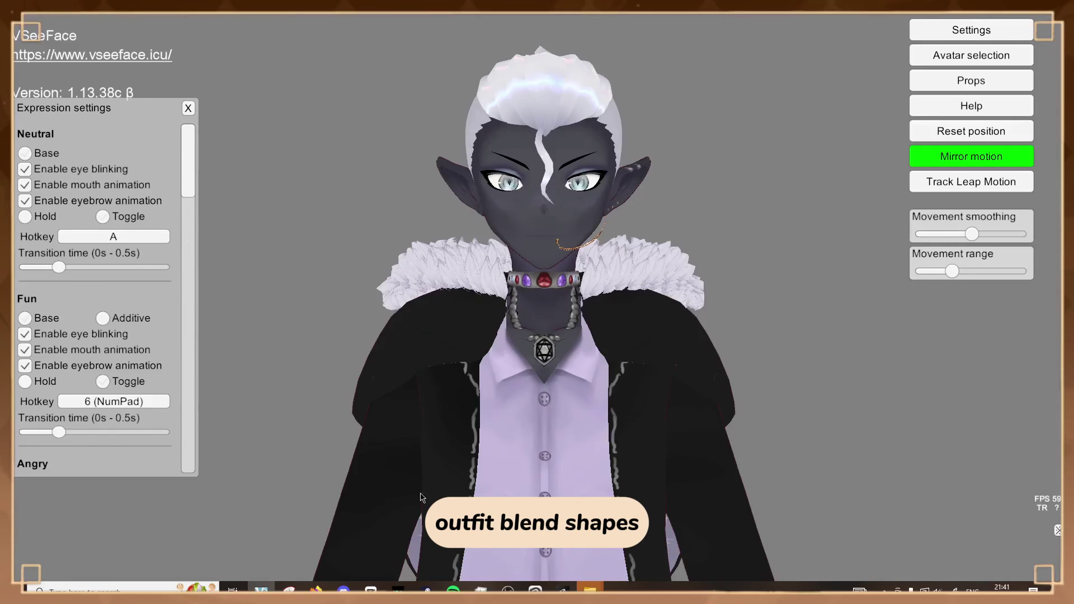
Assign 2 (NumPad) as the hotkey of the Hair expression and accept overriding its existing use
scroll(168, 392, down, 15)
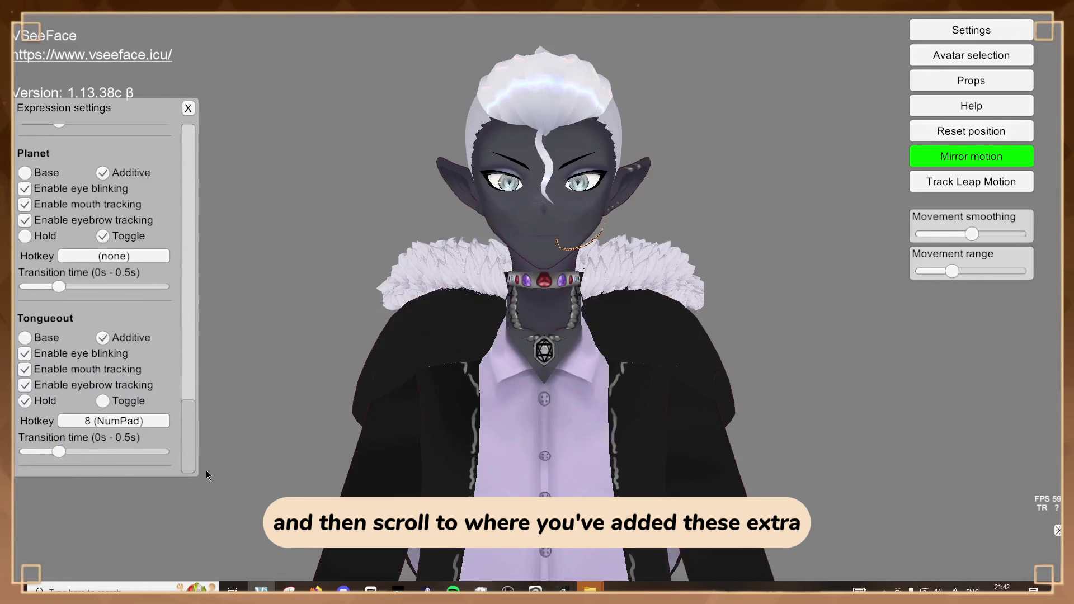
drag(207, 474, 200, 383)
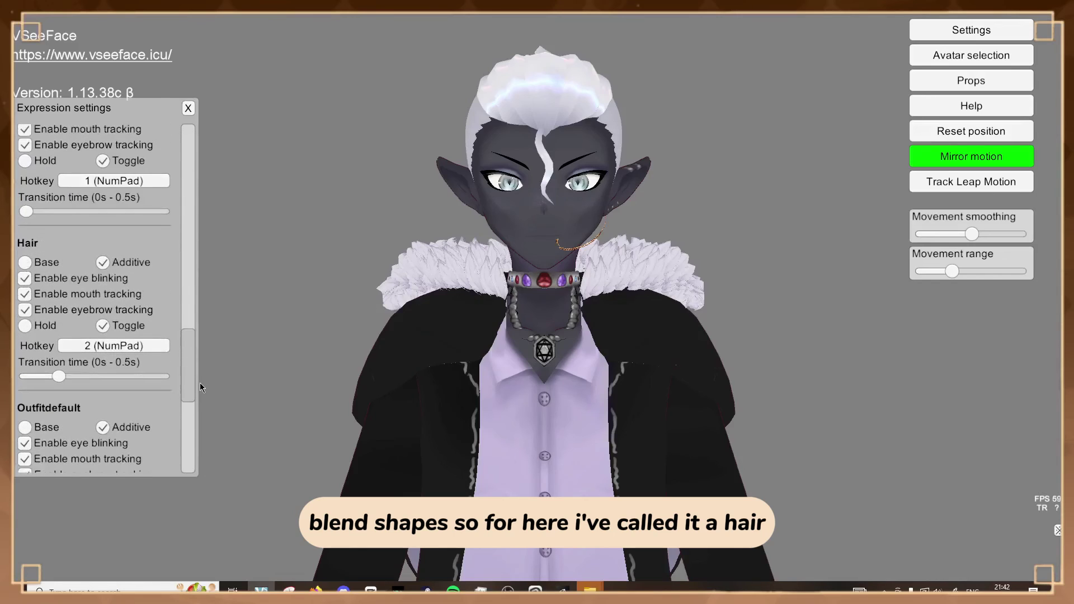
click(138, 347)
key(KP_2)
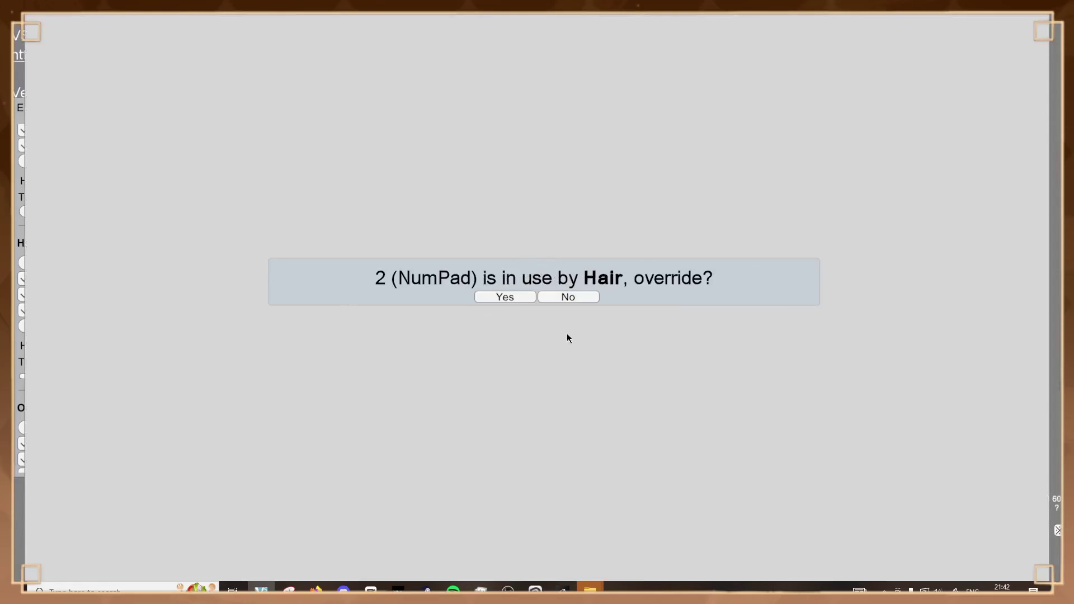
click(501, 302)
click(538, 296)
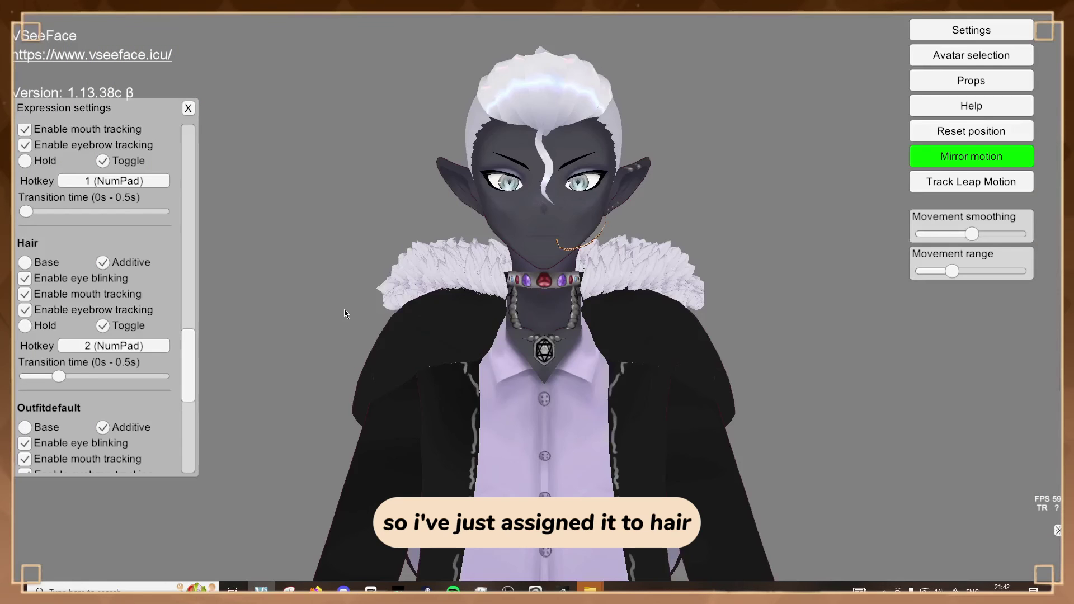
Test the Hair expression's hotkey by toggling the avatar repeatedly between its two hairstyles
key(KP_2)
key(KP_2)
key(KP_2)
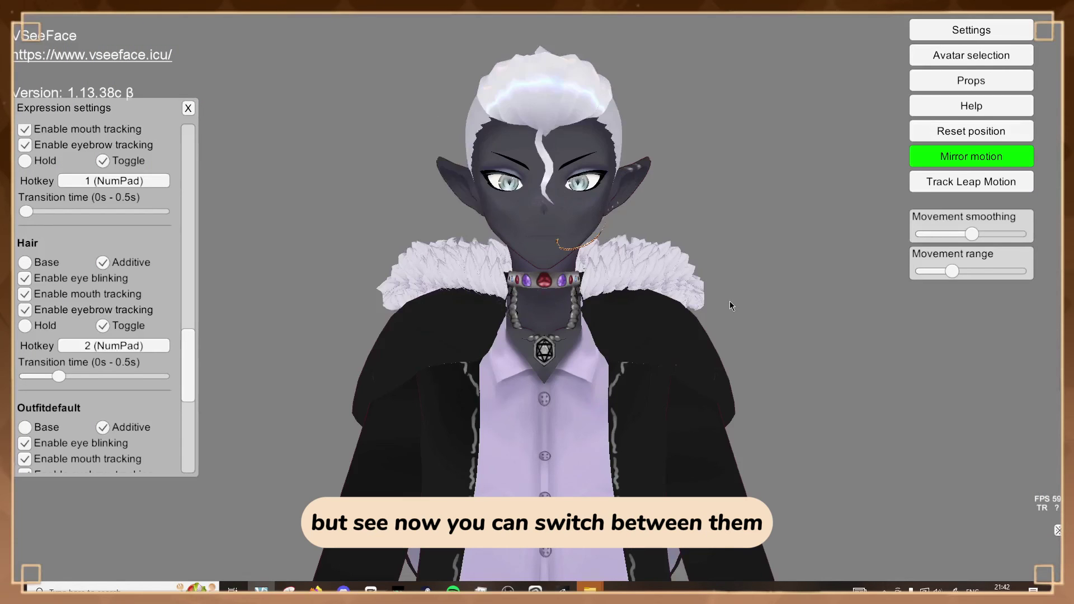
key(KP_2)
key(KP_2)
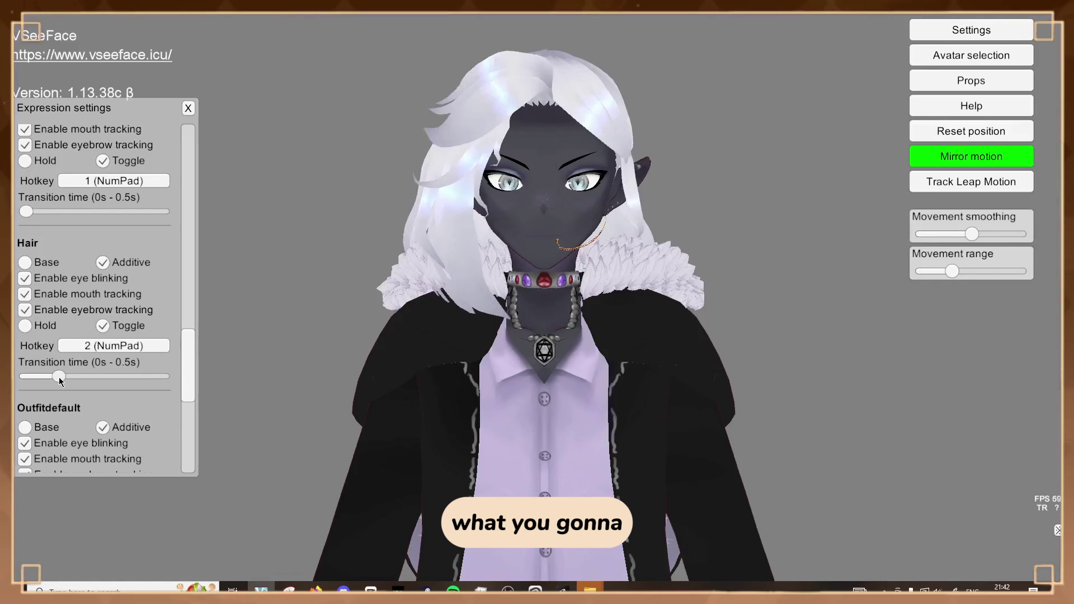
Raise the Evil expression's transition time to 500 and toggle the outfit to preview the slow transition
scroll(115, 273, up, 3)
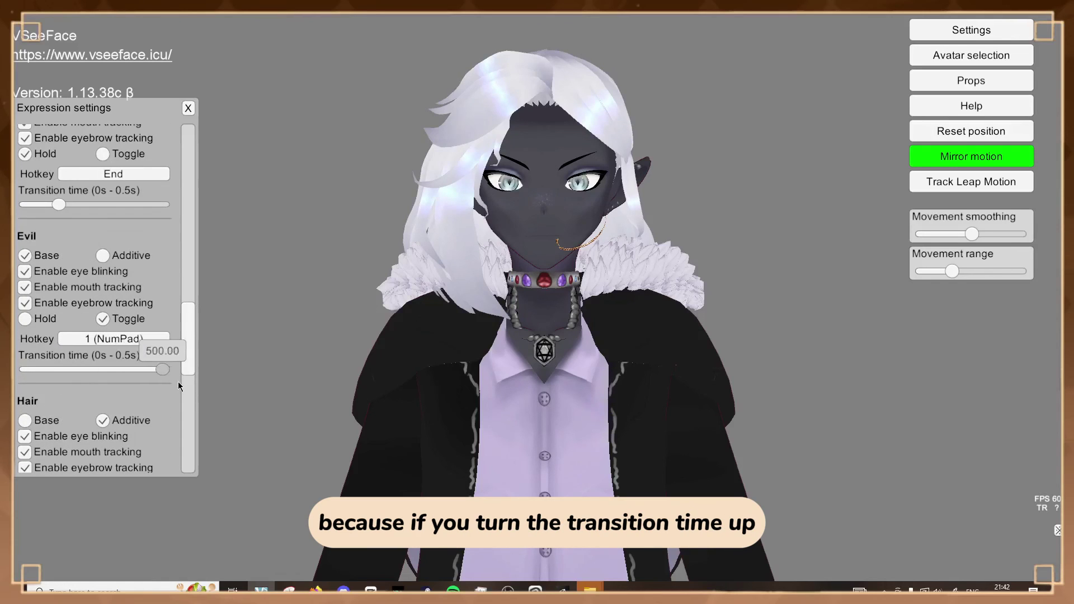
key(KP_1)
key(KP_1)
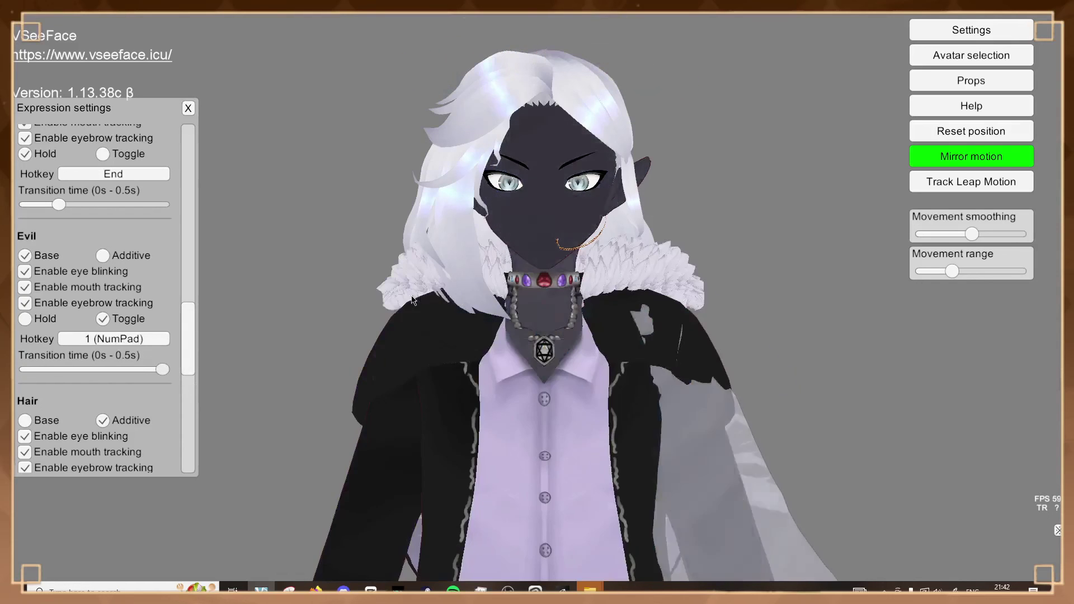
key(KP_1)
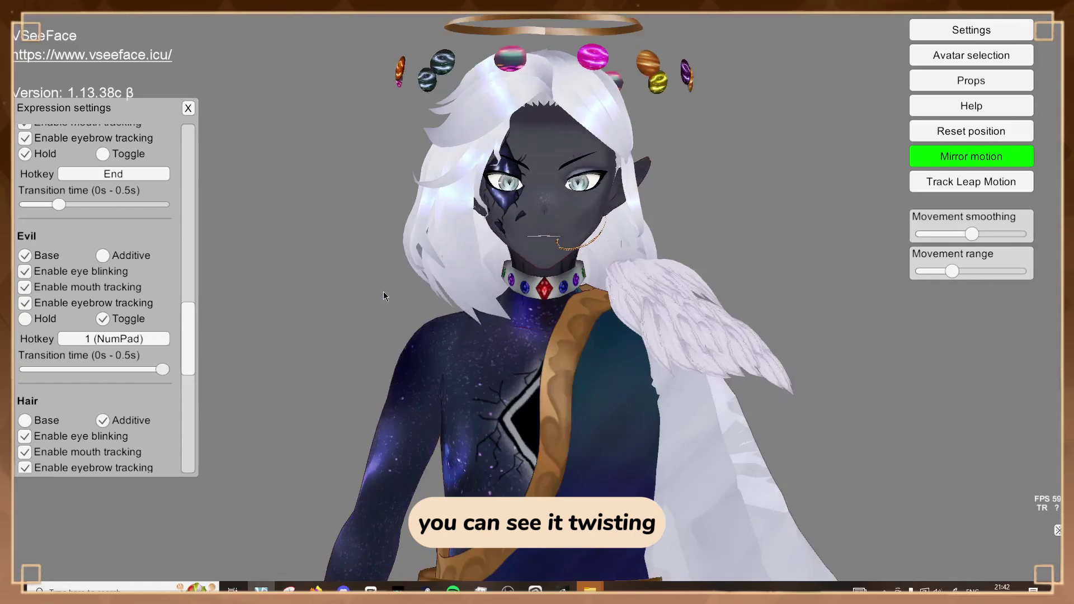
key(KP_1)
Set the Evil expression's transition time to 0 and toggle between the two outfits repeatedly to test the switch
key(KP_1)
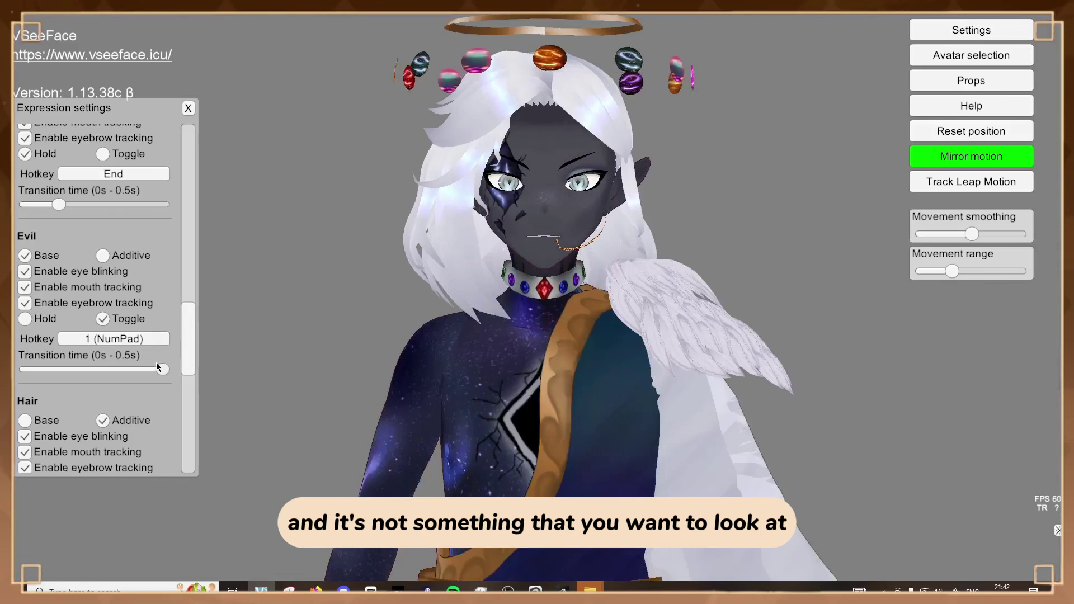
drag(162, 369, 26, 369)
key(KP_1)
key(KP_1)
key(KP_1)
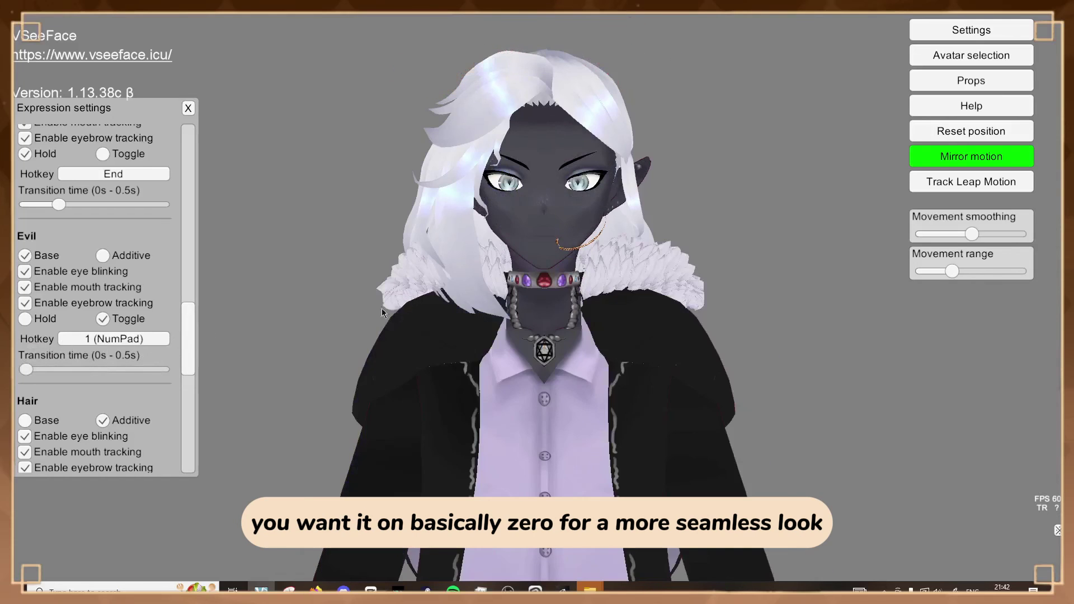
key(KP_1)
key(KP_1)
key(KP_1)
key(KP_1)
key(KP_1)
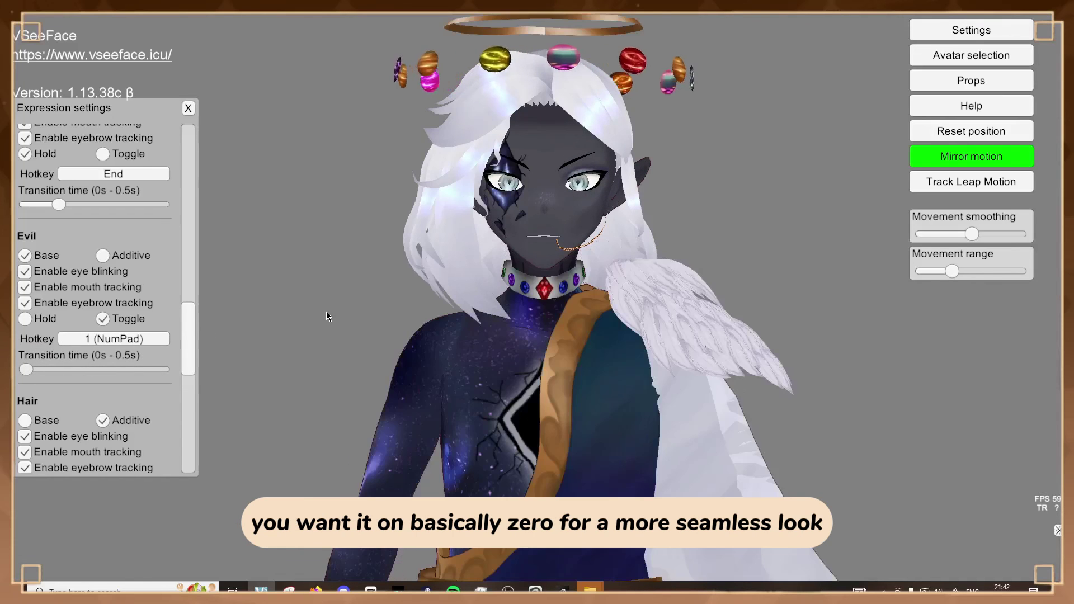
key(KP_1)
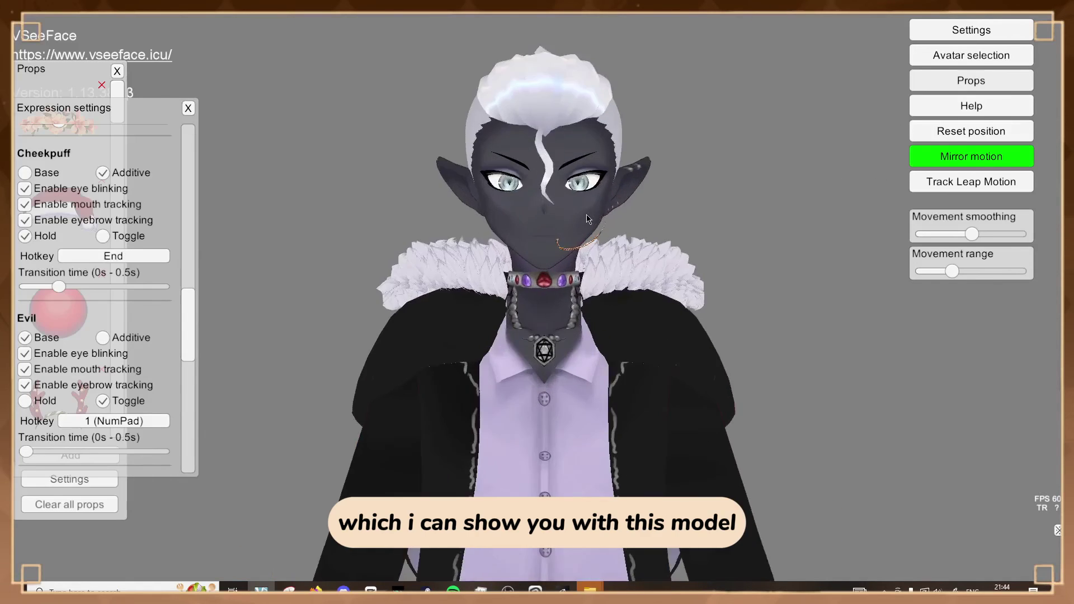
Inspect the avatar's face up close while toggling the Evil expression to compare the face and ear-piercing textures
scroll(587, 218, up, 5)
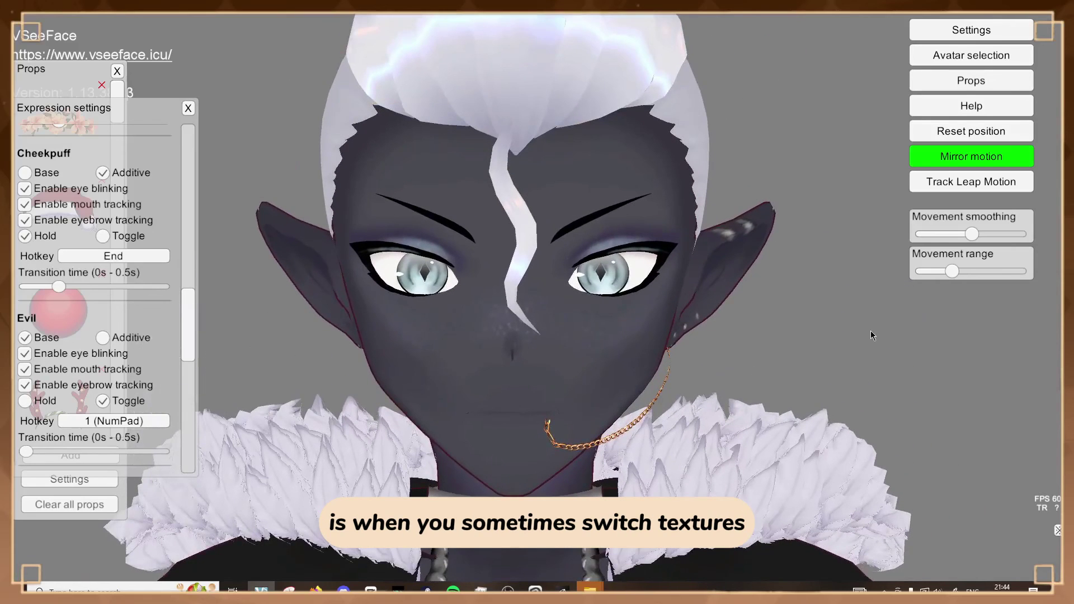
key(KP_1)
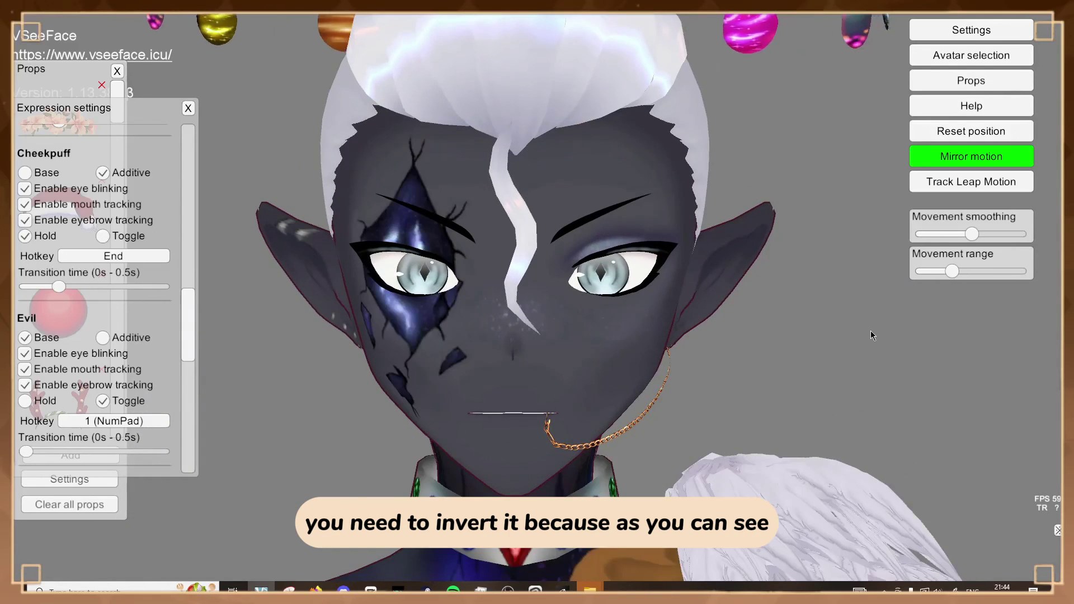
key(KP_1)
key(KP_1)
key(KP_1)
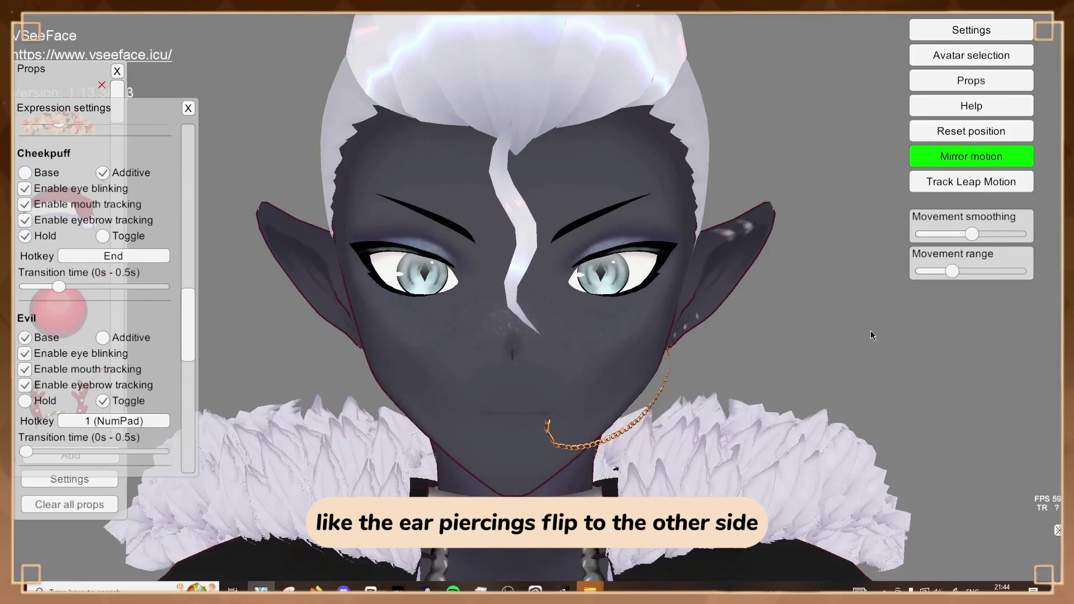
key(KP_1)
key(KP_1)
key(KP_1)
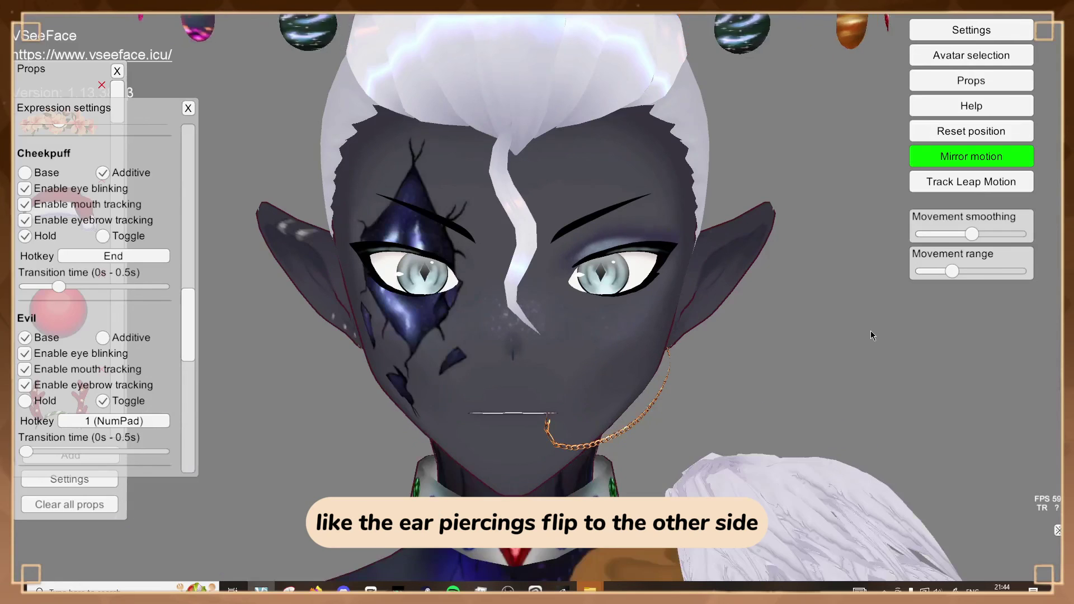
key(KP_1)
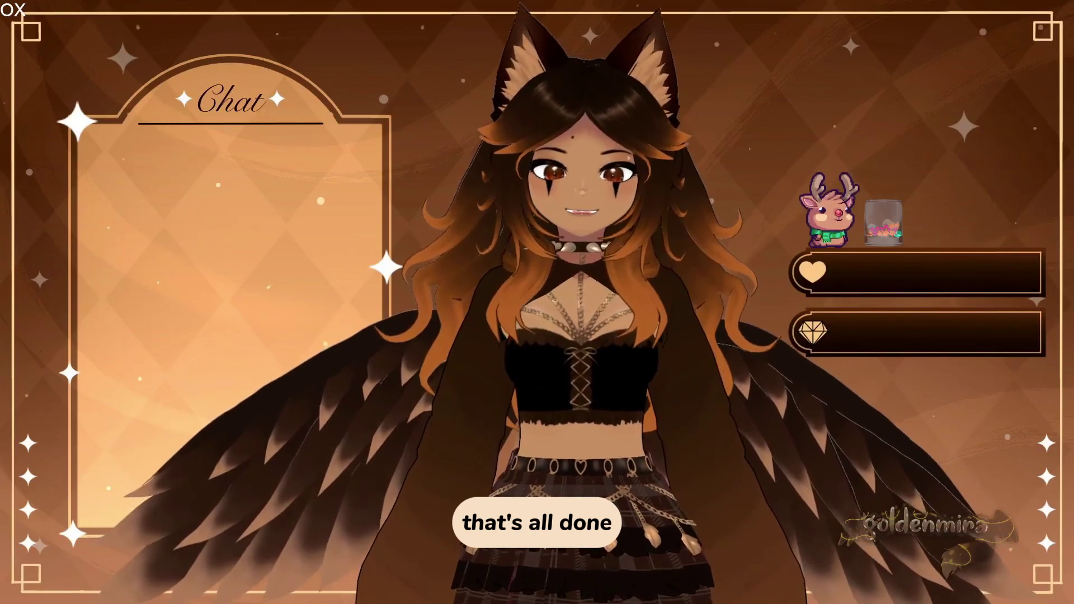